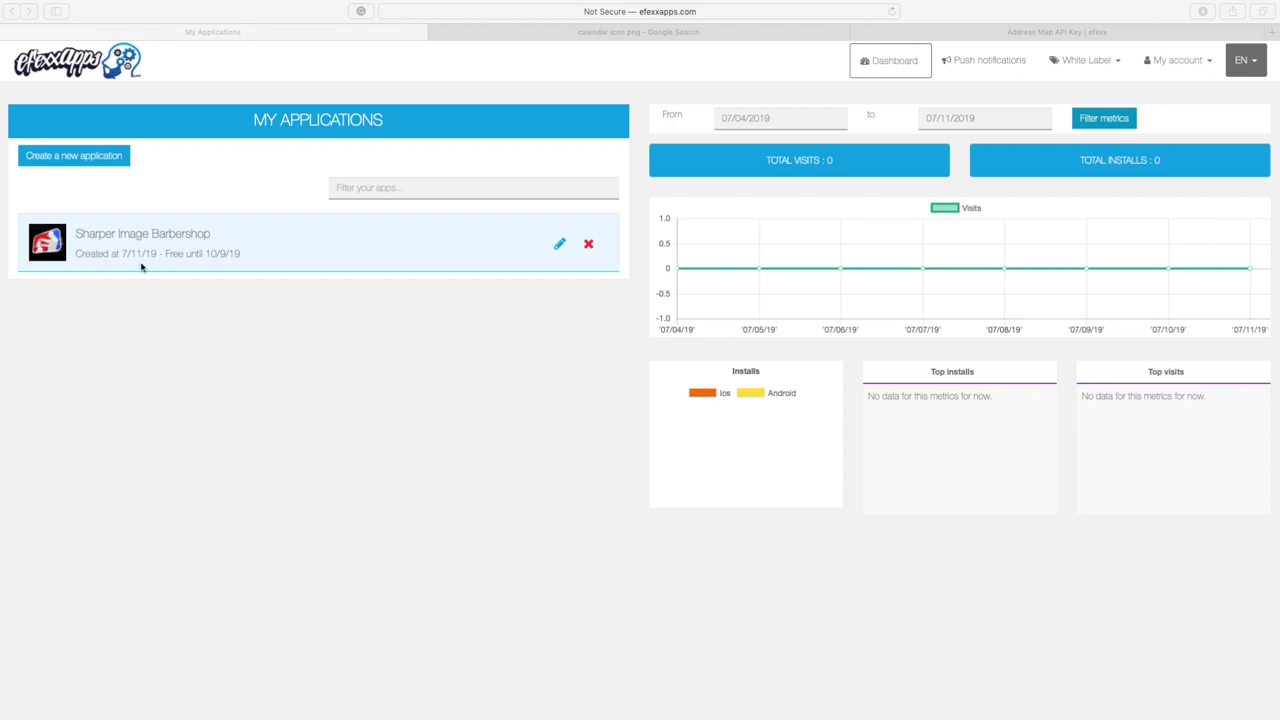
# Open the Sharper Image Barbershop app from the dashboard in the editor
pyautogui.click(560, 246)
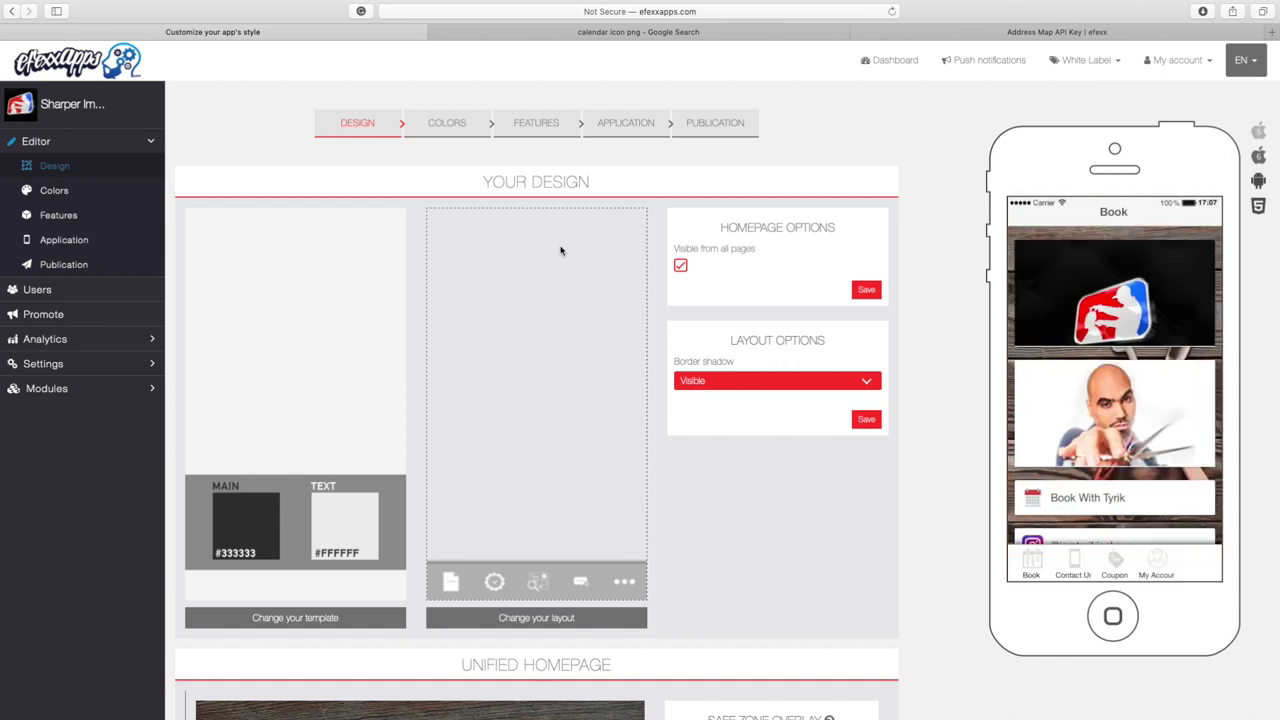
# Switch the editor to the Features step to see the app's pages
pyautogui.click(535, 122)
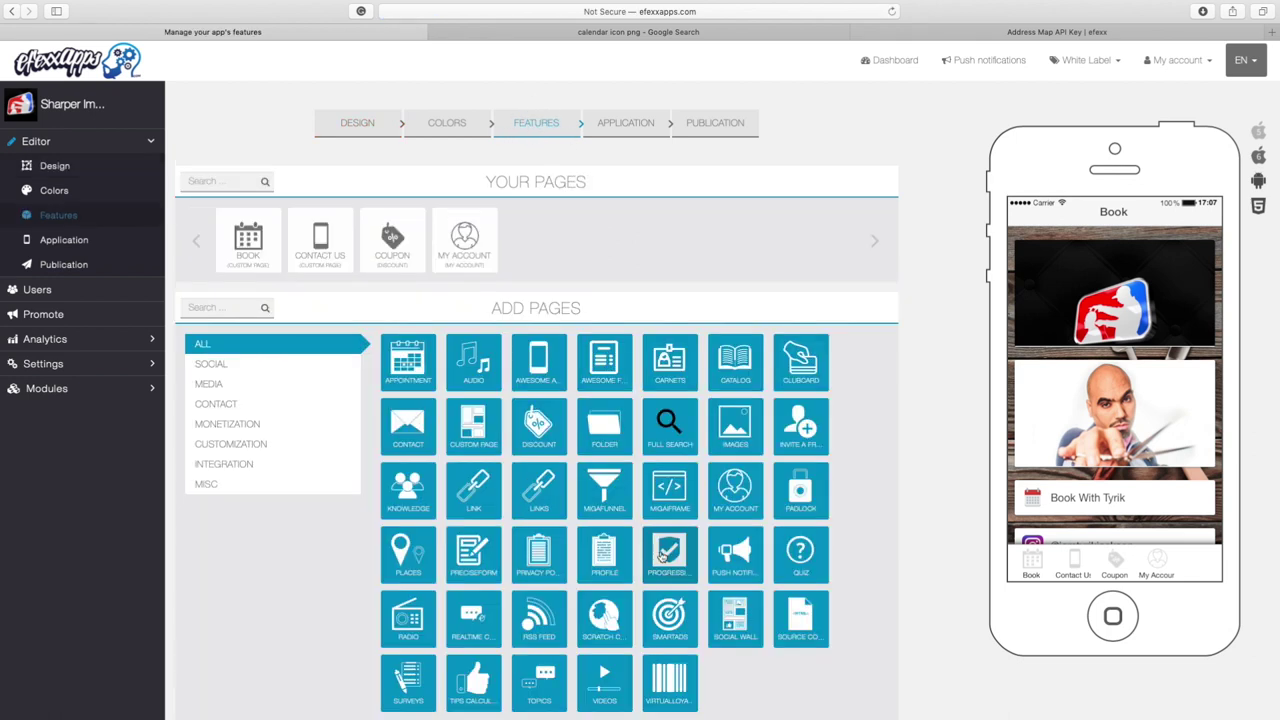
# Search the page types for 'loy' and add a Progressive Loyalty Card page
pyautogui.click(217, 307)
pyautogui.write('loy')
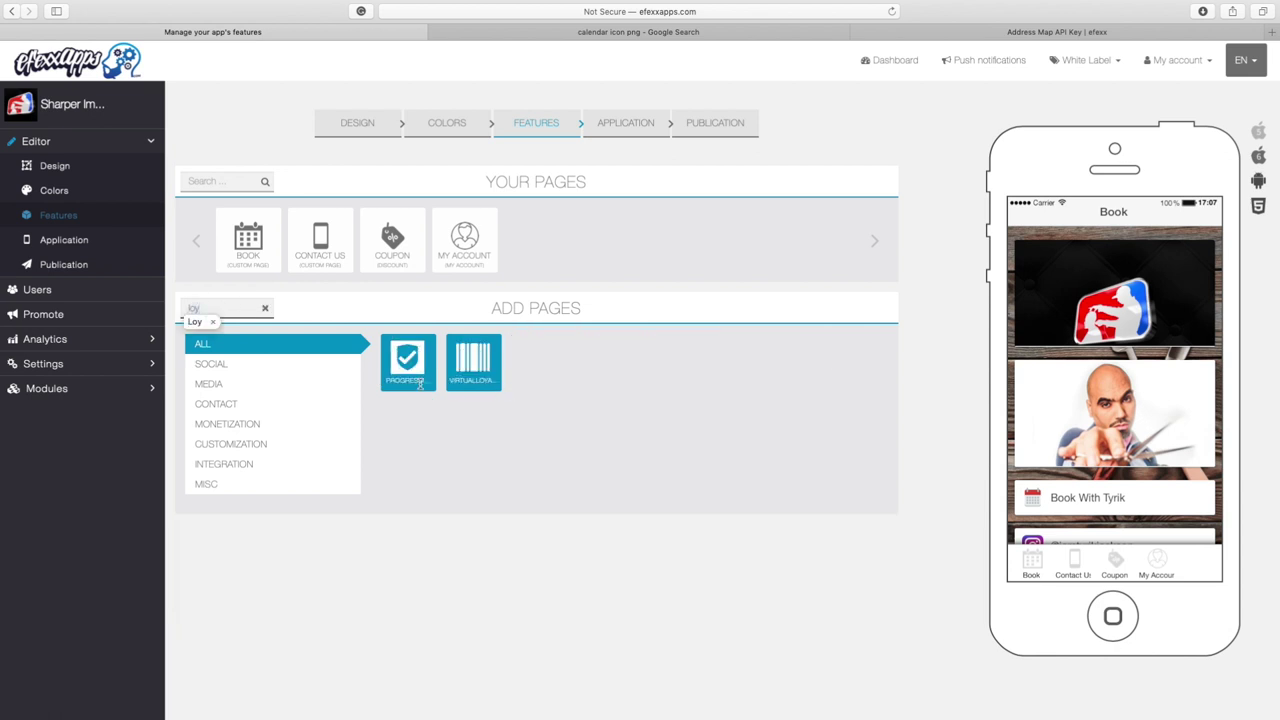
pyautogui.click(408, 357)
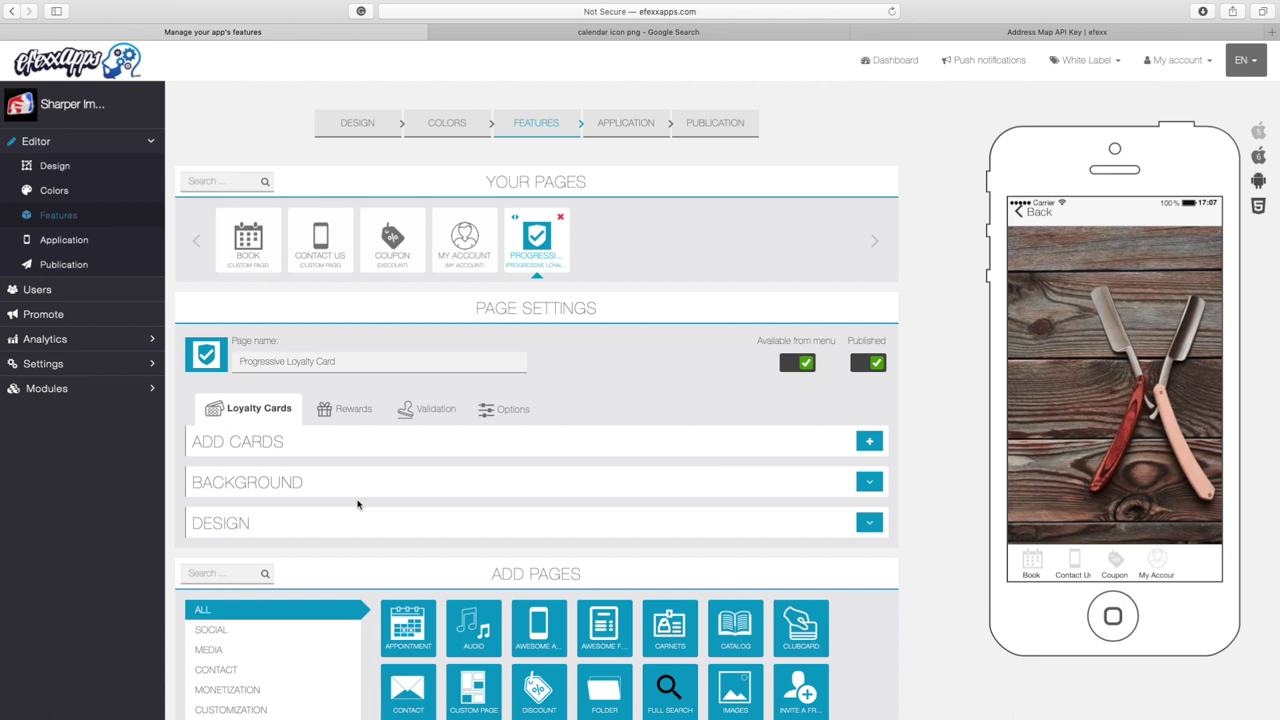
# Start a new loyalty card from the ADD CARDS row
pyautogui.tripleClick(294, 437)
pyautogui.click(306, 432)
pyautogui.click(870, 443)
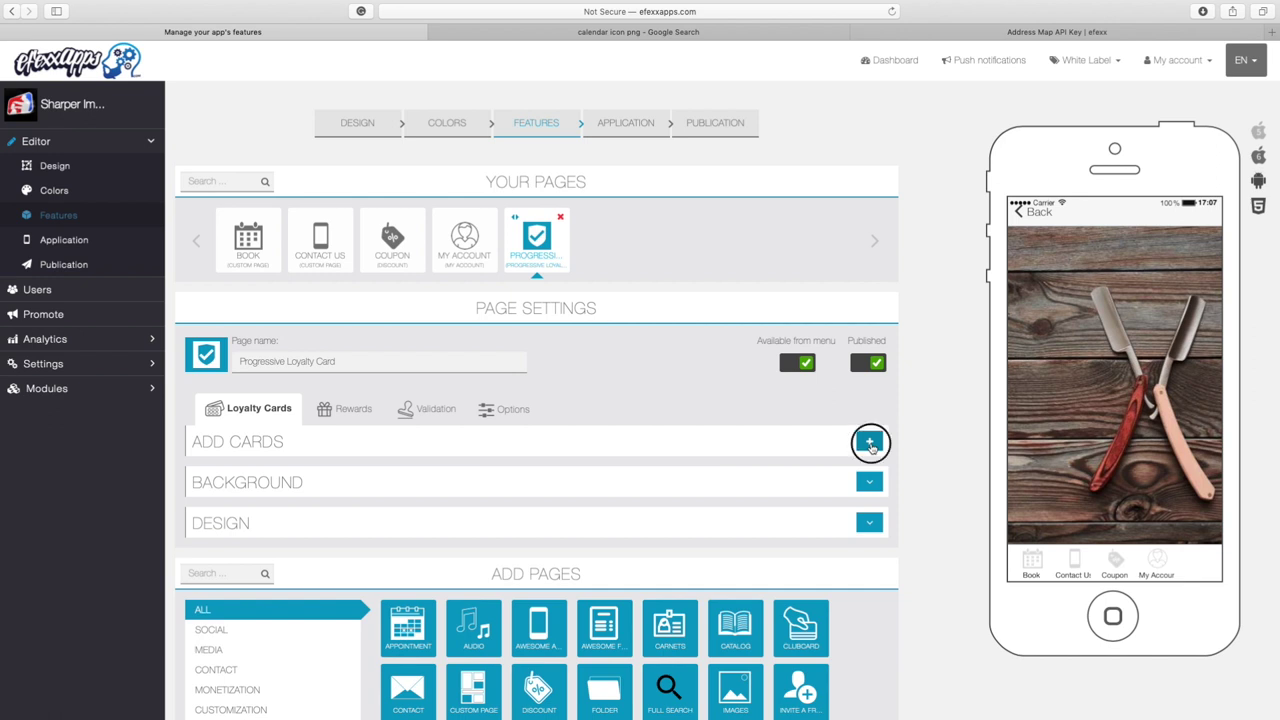
# Name the new card 'Loyalty Card'
pyautogui.click(451, 513)
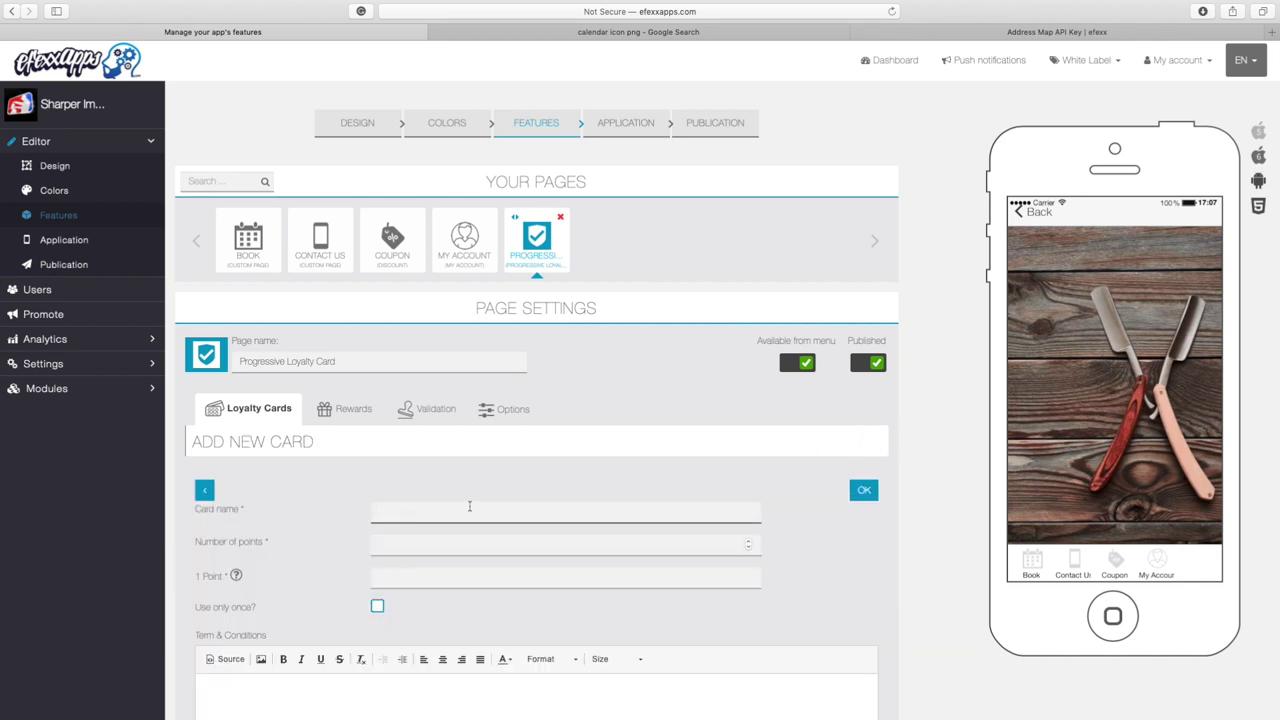
pyautogui.scroll(-5, 469, 507)
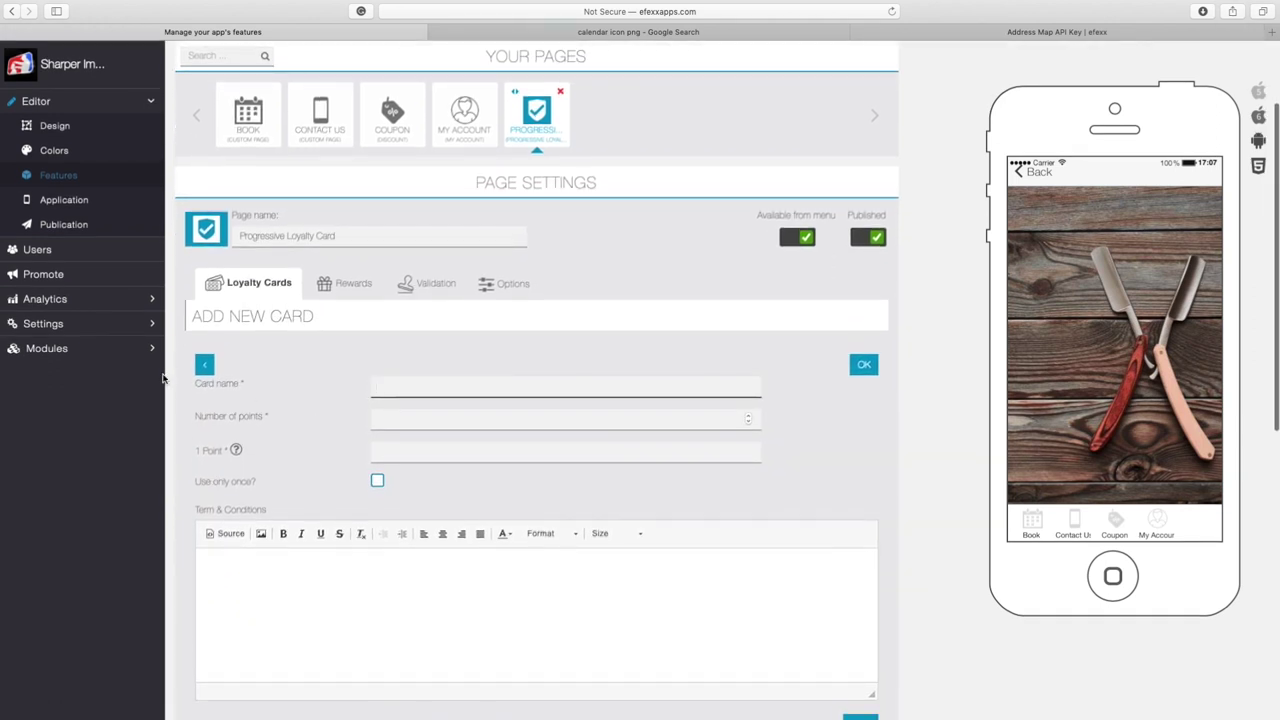
pyautogui.click(246, 386)
pyautogui.click(423, 391)
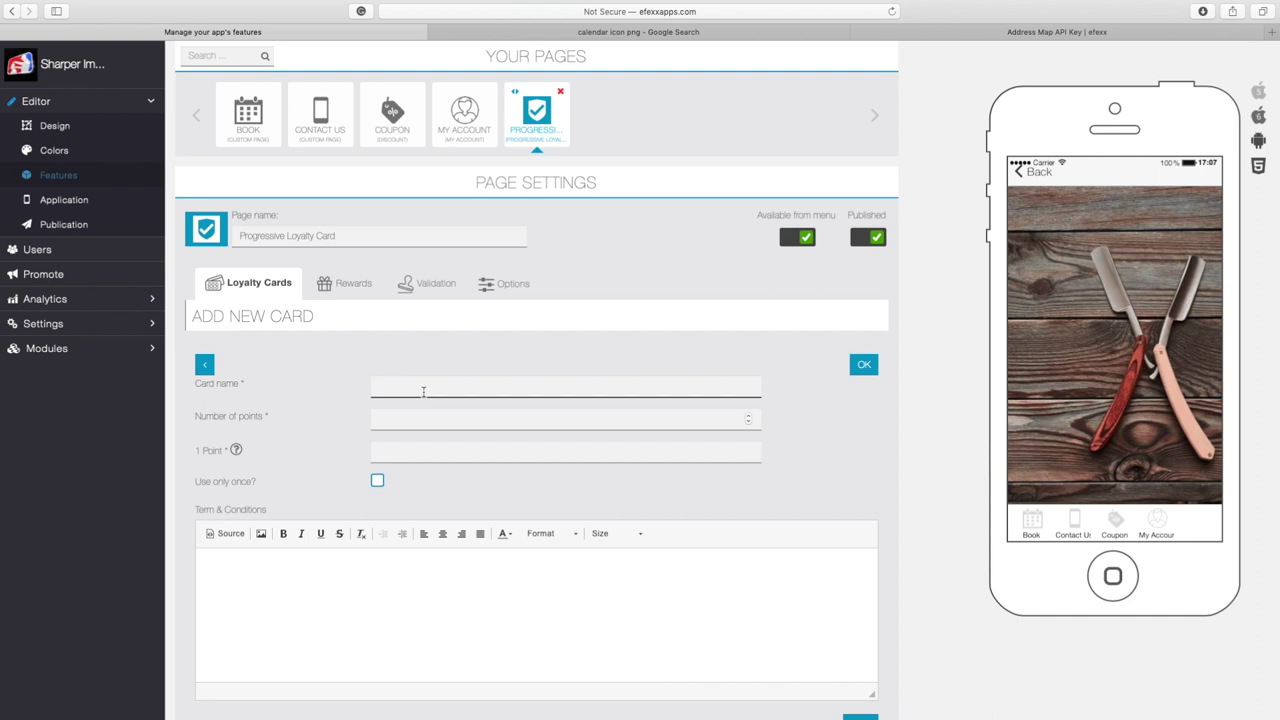
pyautogui.write('Loyalty Card')
pyautogui.press('Tab')
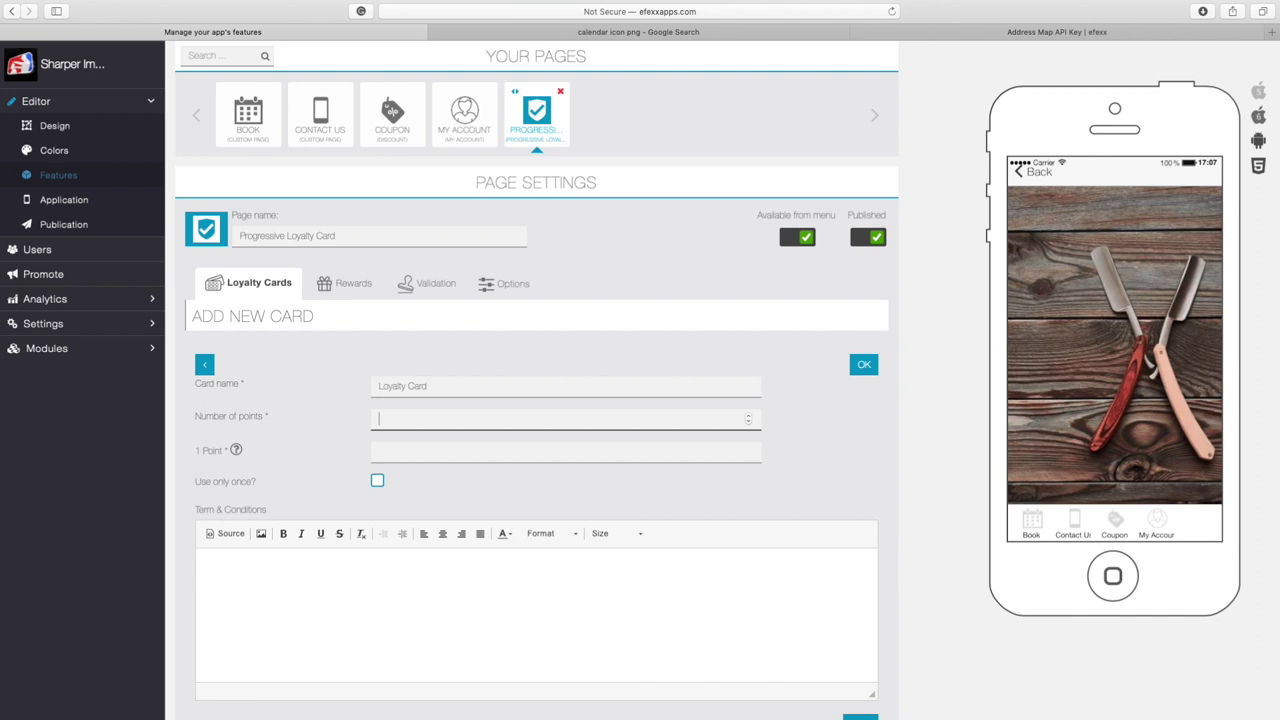
# Give the card 15 points, one point per 'Haircut', and tick 'Use only once?'
pyautogui.write('800')
pyautogui.press('BackSpace')
pyautogui.press('BackSpace')
pyautogui.press('BackSpace')
pyautogui.write('15')
pyautogui.click(565, 451)
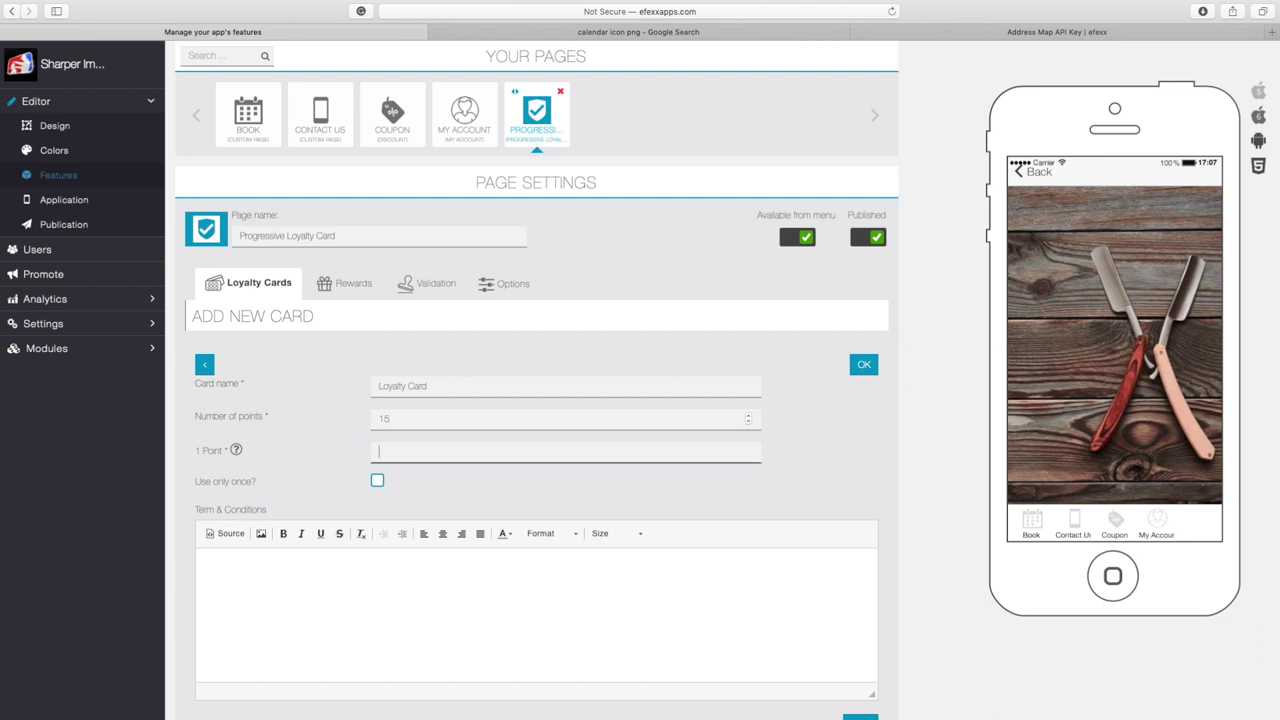
pyautogui.write('Haircut')
pyautogui.click(377, 483)
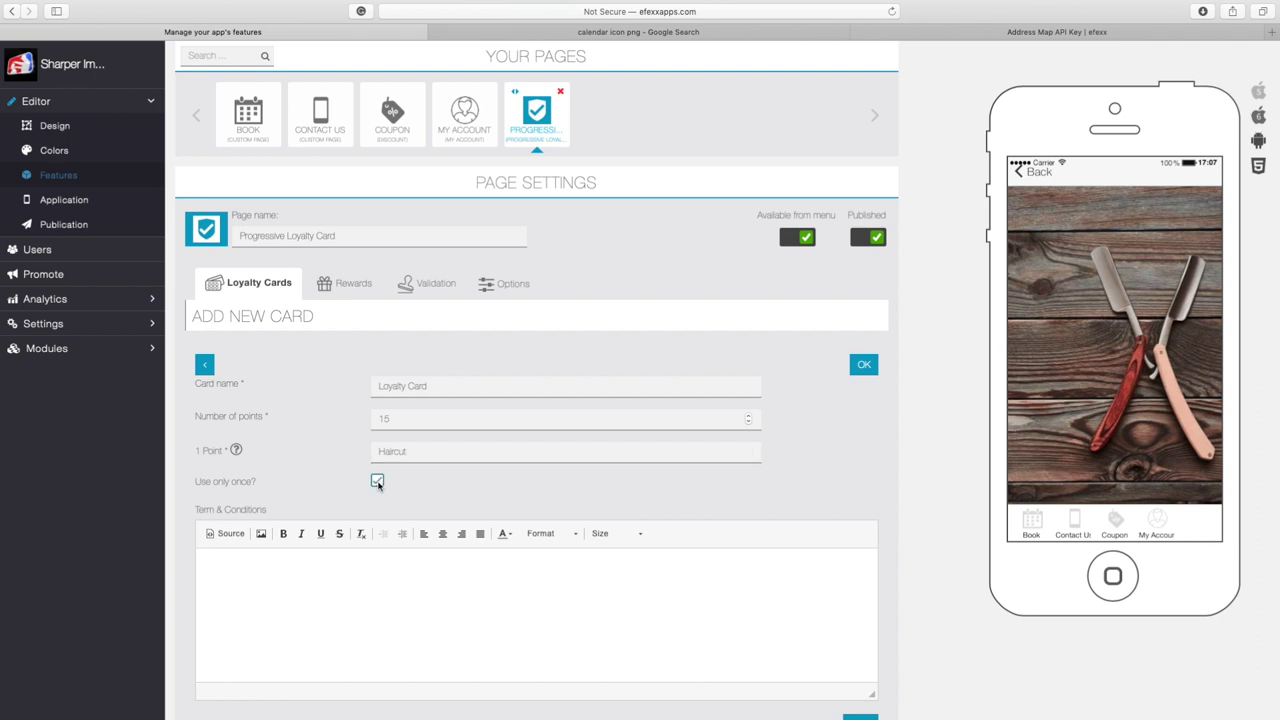
# Untick 'Use only once?' and add terms requiring appointments booked through the app
pyautogui.click(377, 482)
pyautogui.click(270, 558)
pyautogui.write('You will only recieve a ')
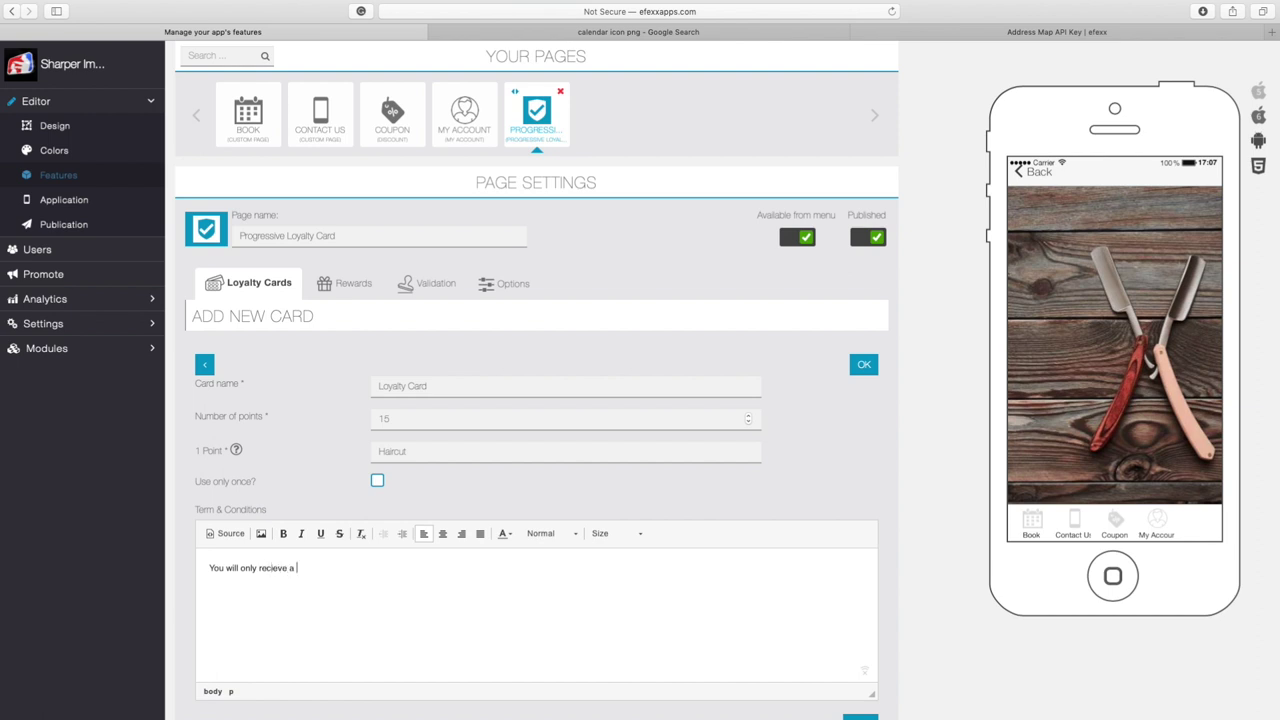
pyautogui.write('Loyalty Point if you have schedule')
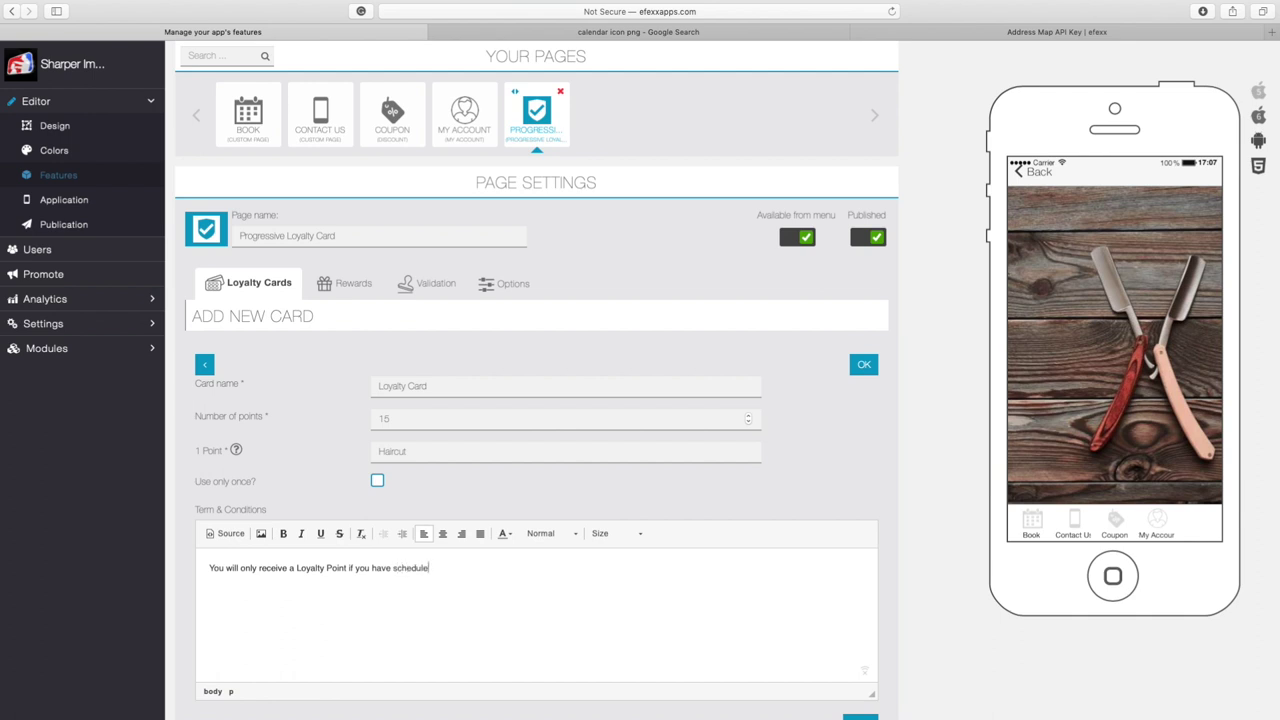
pyautogui.write('d your appointment through the app.')
pyautogui.scroll(-2, 627, 636)
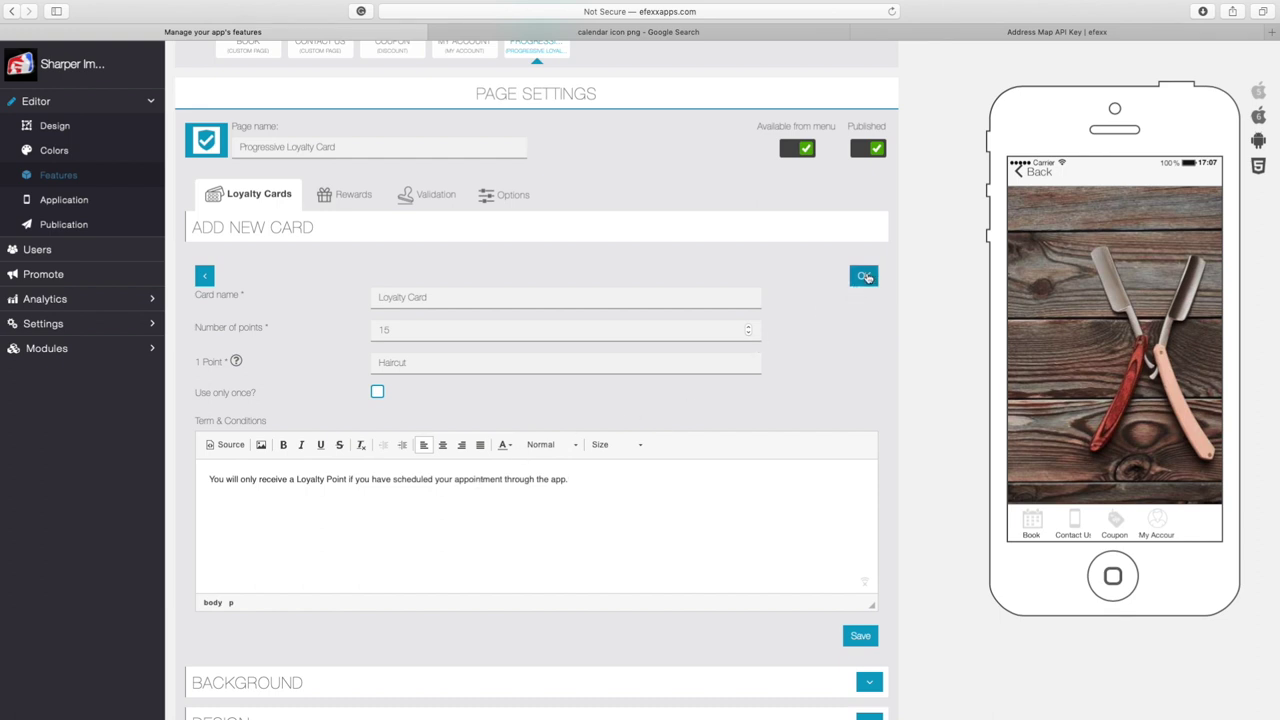
# Save the Loyalty Card and check the reward stamp grid in the phone preview
pyautogui.click(865, 277)
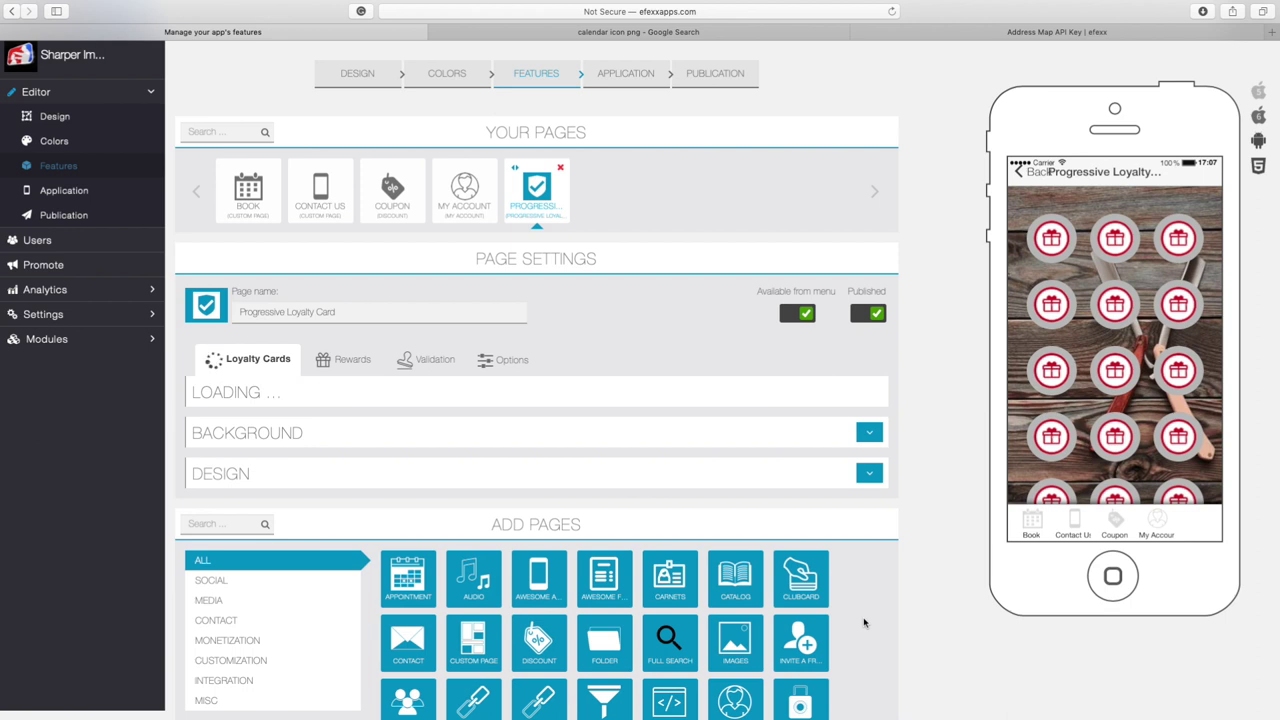
pyautogui.moveTo(1107, 442); pyautogui.dragTo(1140, 251)
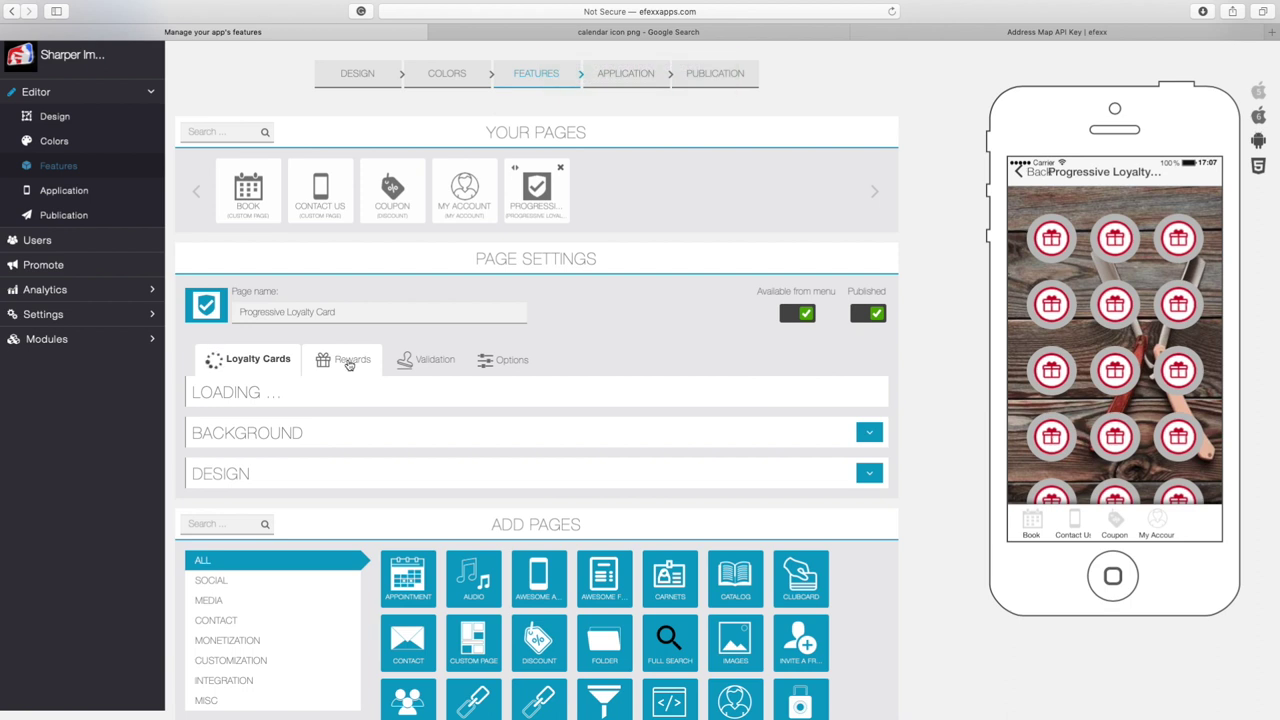
pyautogui.click(349, 365)
# Start a new reward from the REWARDS row on the Rewards tab
pyautogui.moveTo(192, 401); pyautogui.dragTo(270, 401)
pyautogui.click(551, 414)
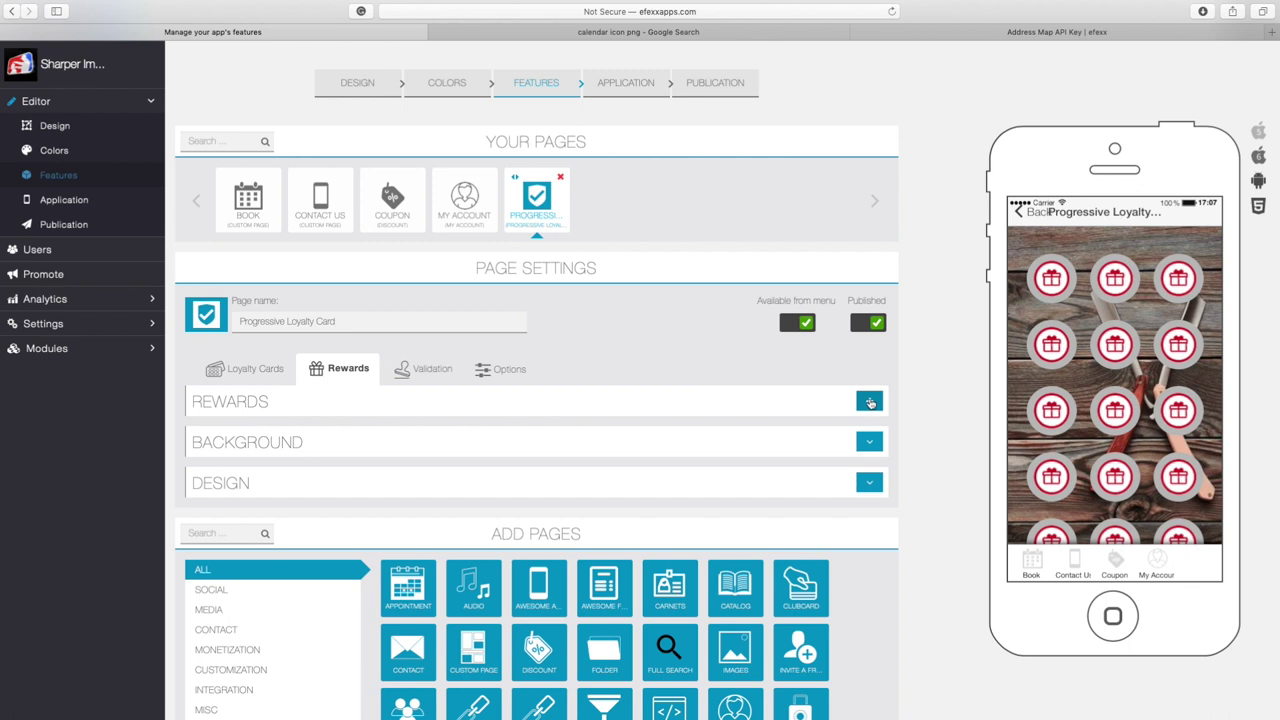
pyautogui.click(869, 403)
pyautogui.scroll(-2, 324, 478)
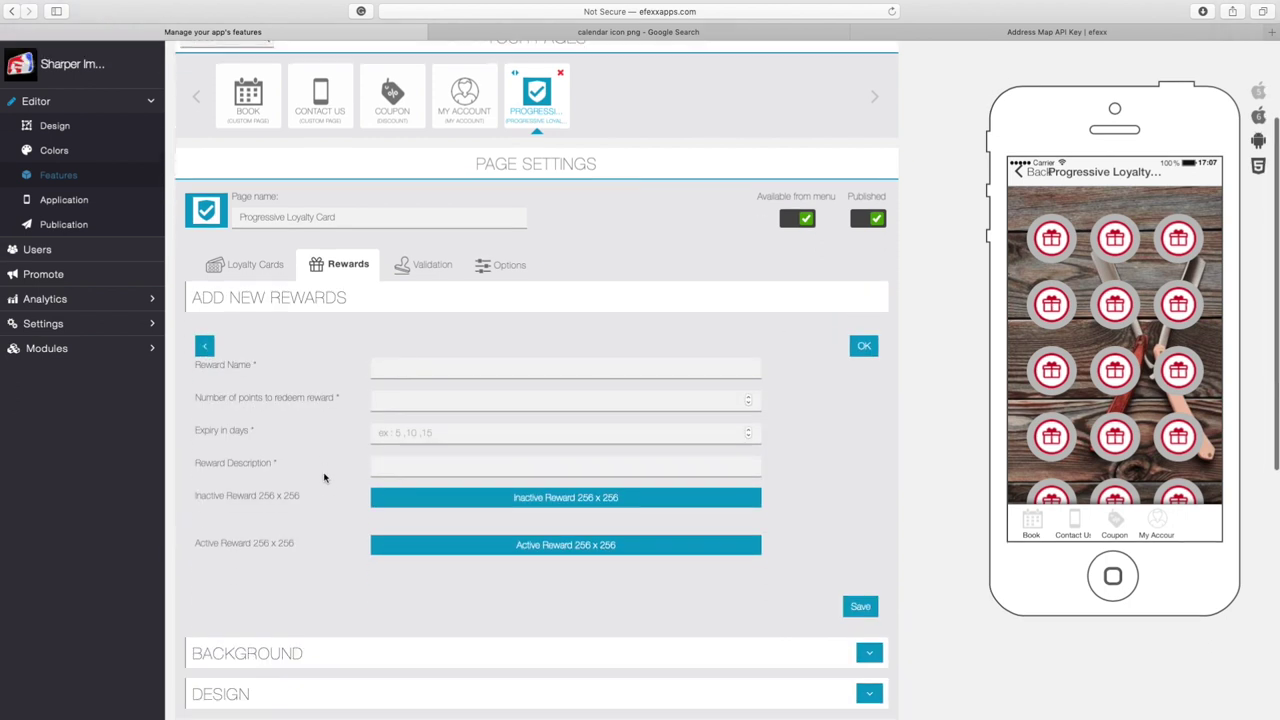
# Name the reward '50% off your Haircut' and require 5 points to redeem it
pyautogui.click(400, 369)
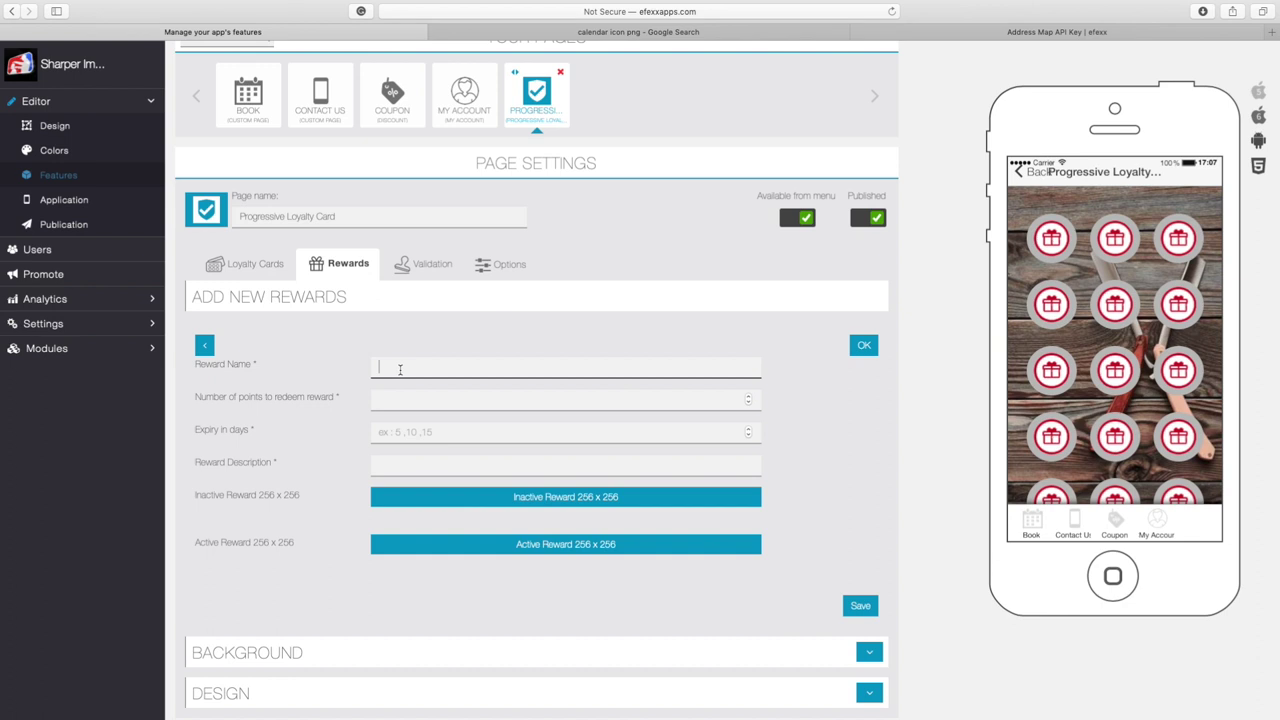
pyautogui.write('50% off your Haircut')
pyautogui.click(560, 398)
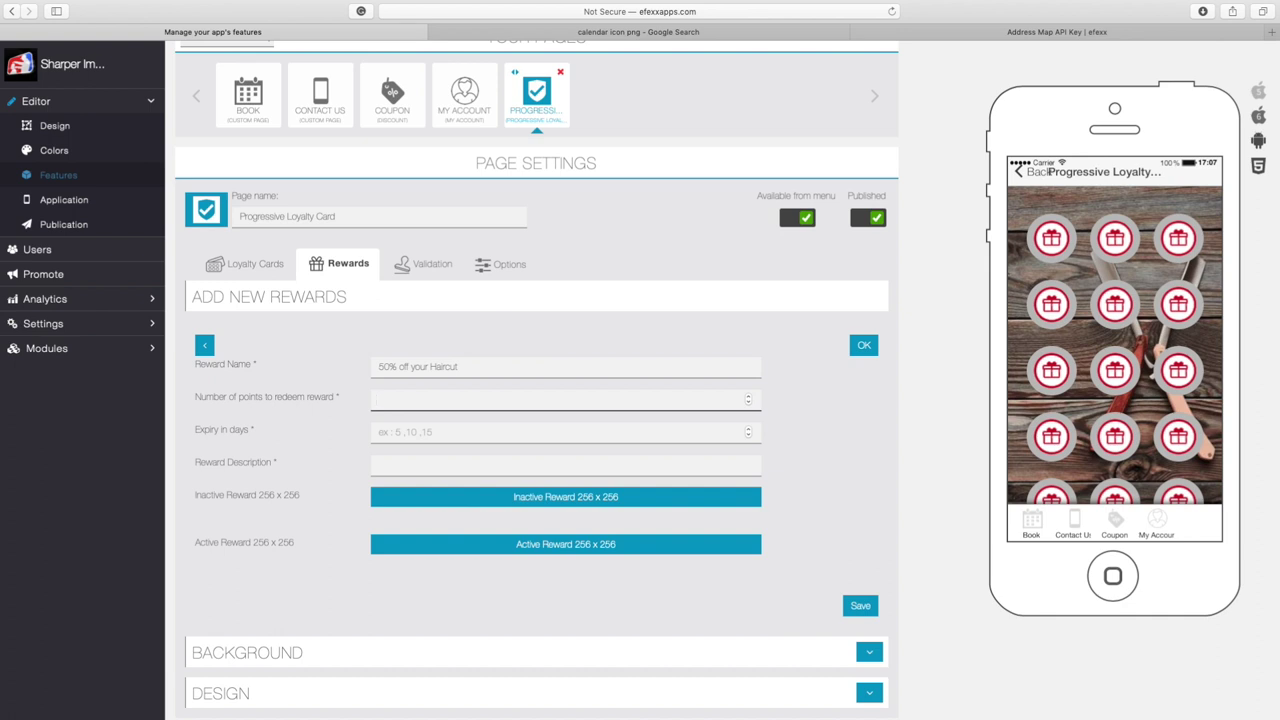
pyautogui.write('5')
pyautogui.click(560, 431)
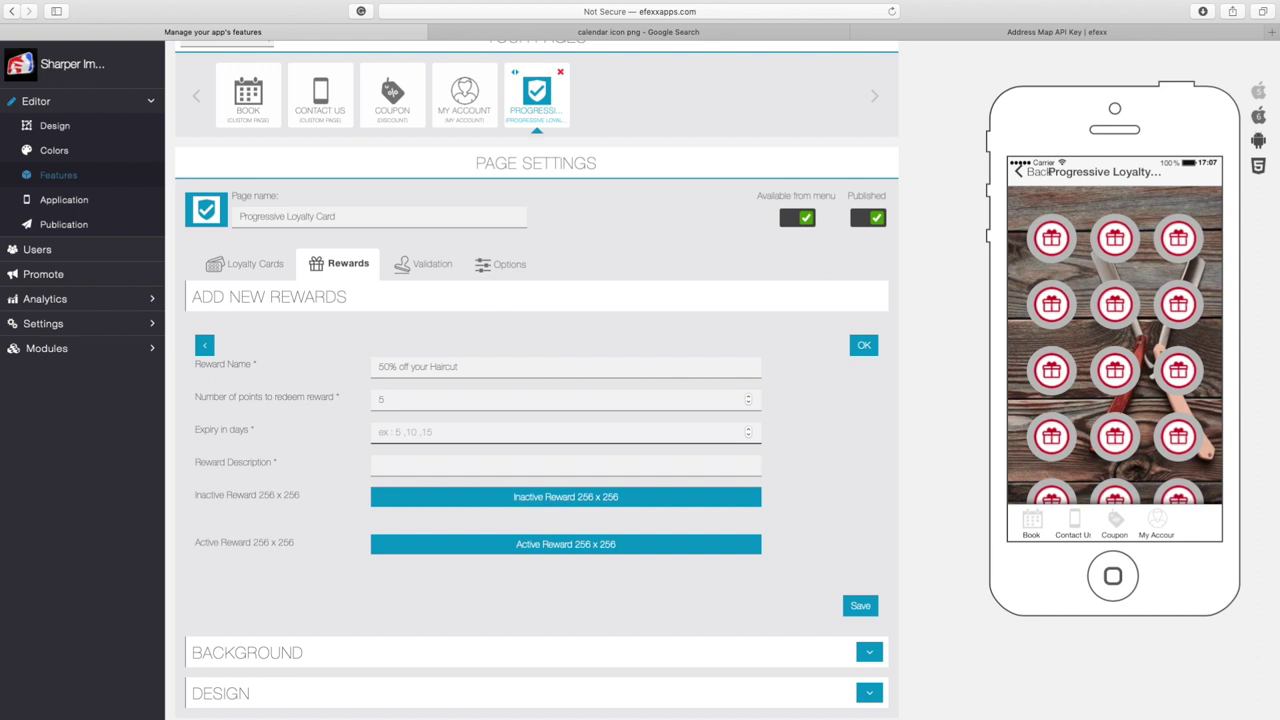
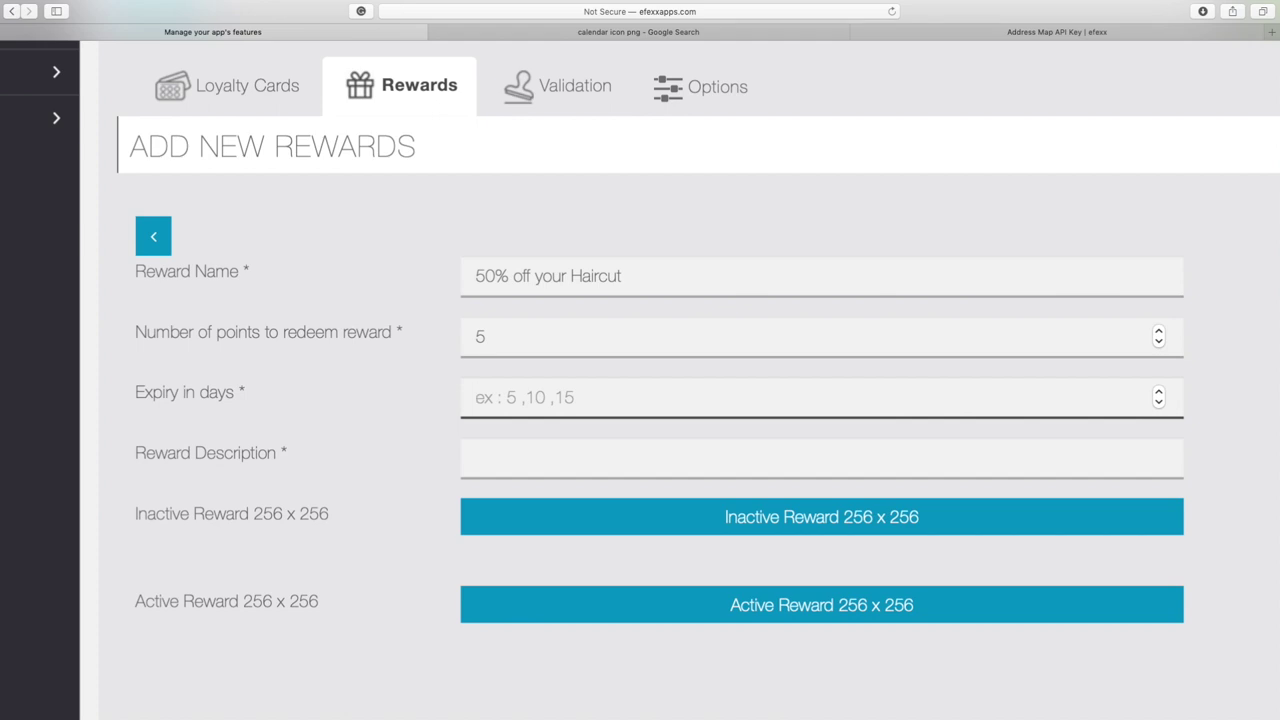
# Set the reward's expiry to 30 days and describe it as 'Get 50% off your Haircut'
pyautogui.write('14')
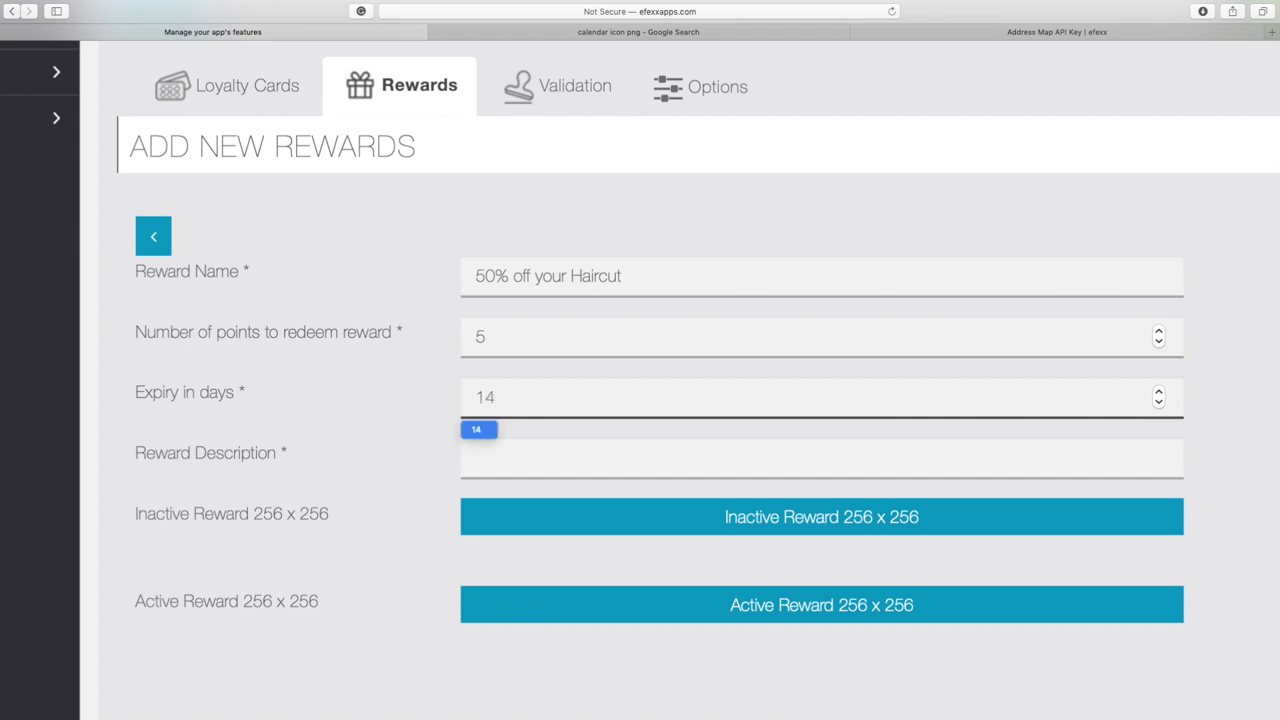
pyautogui.press('BackSpace')
pyautogui.press('BackSpace')
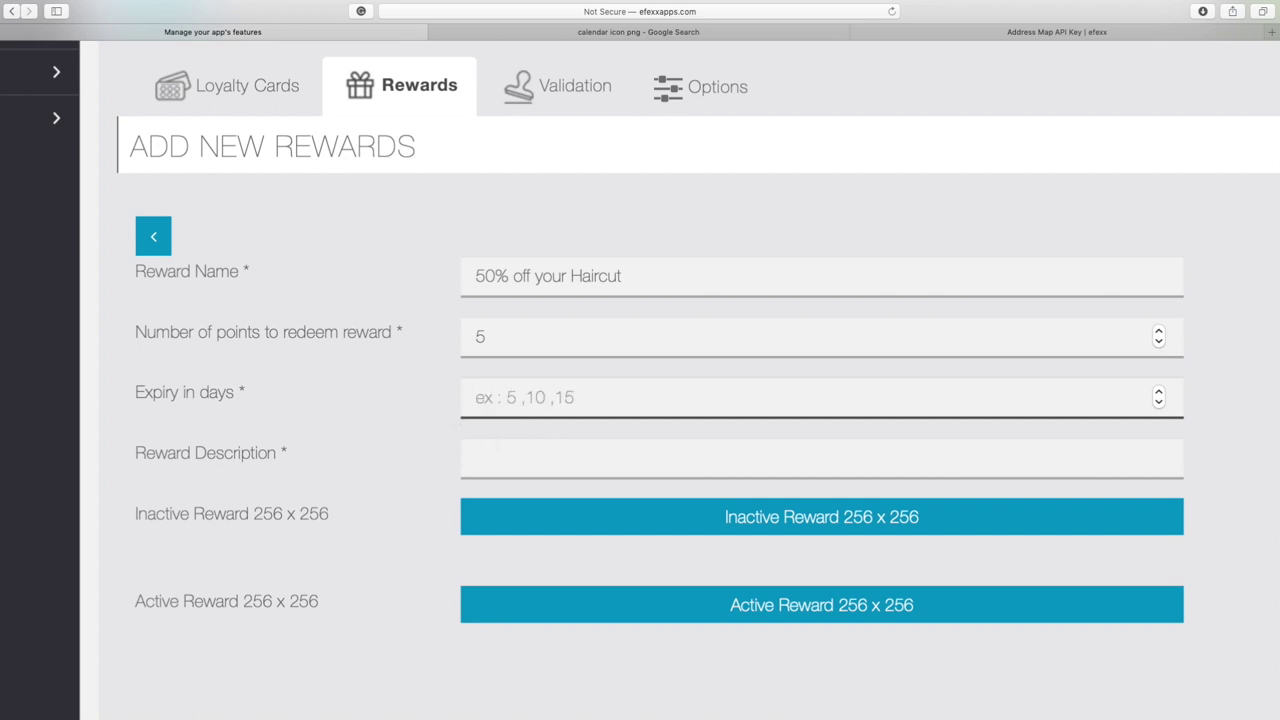
pyautogui.write('30')
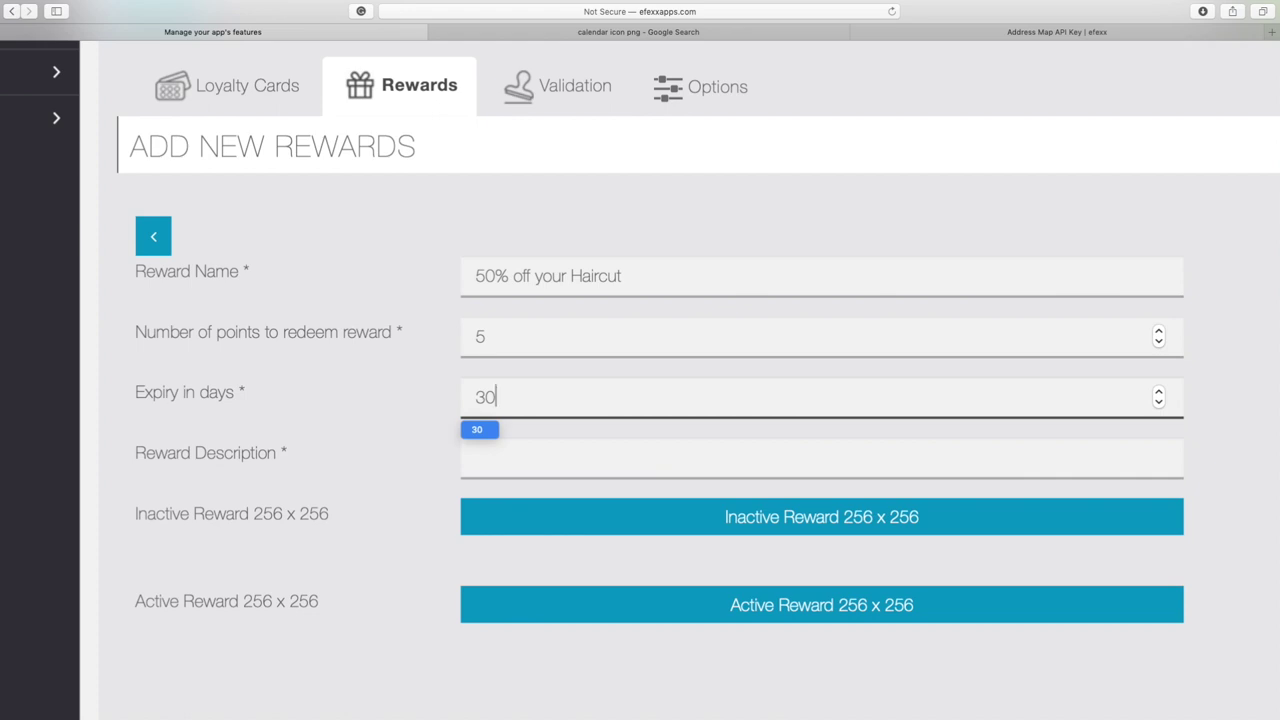
pyautogui.click(477, 457)
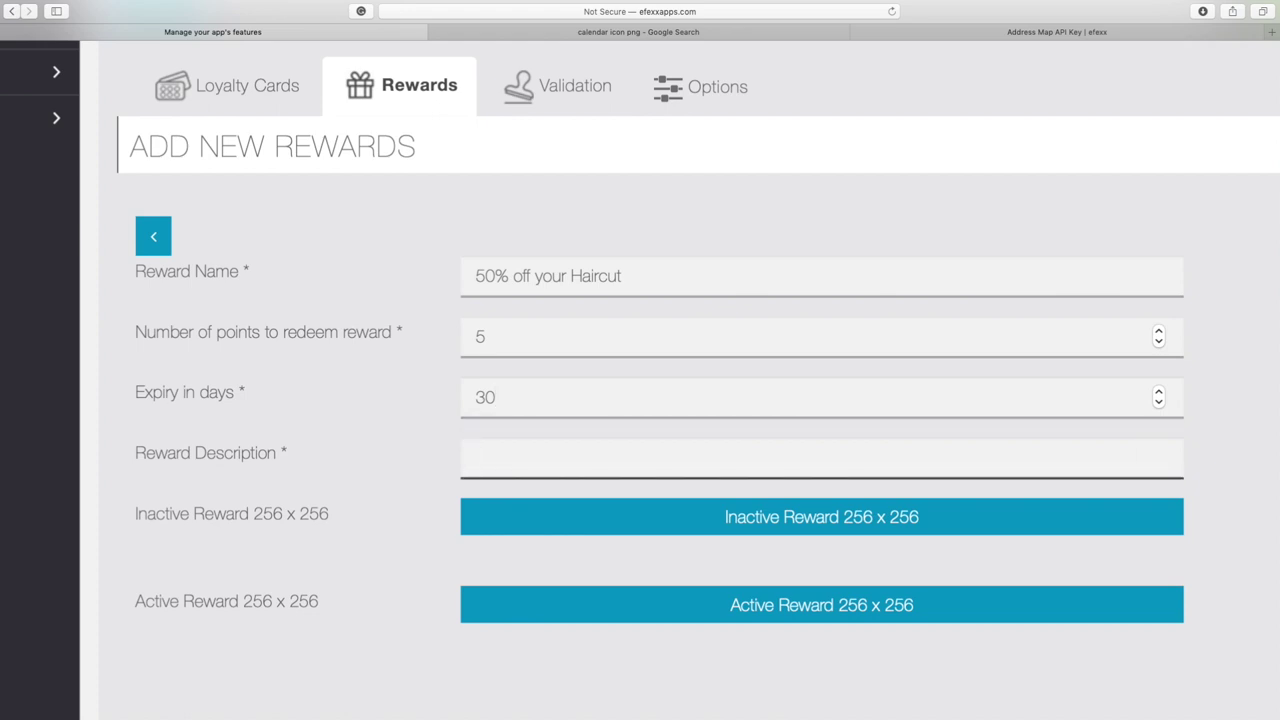
pyautogui.write('Get ')
pyautogui.write('a')
pyautogui.write('50')
pyautogui.write('% off')
pyautogui.write(' your ')
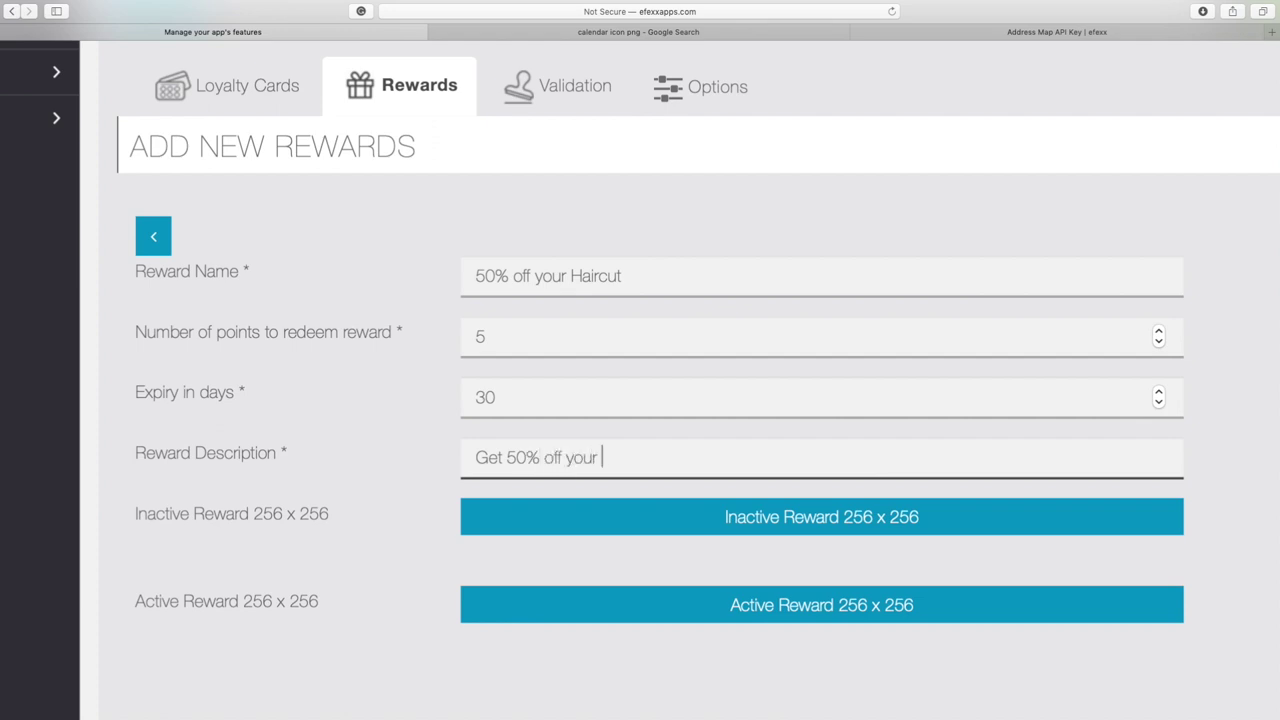
pyautogui.write('Haircut')
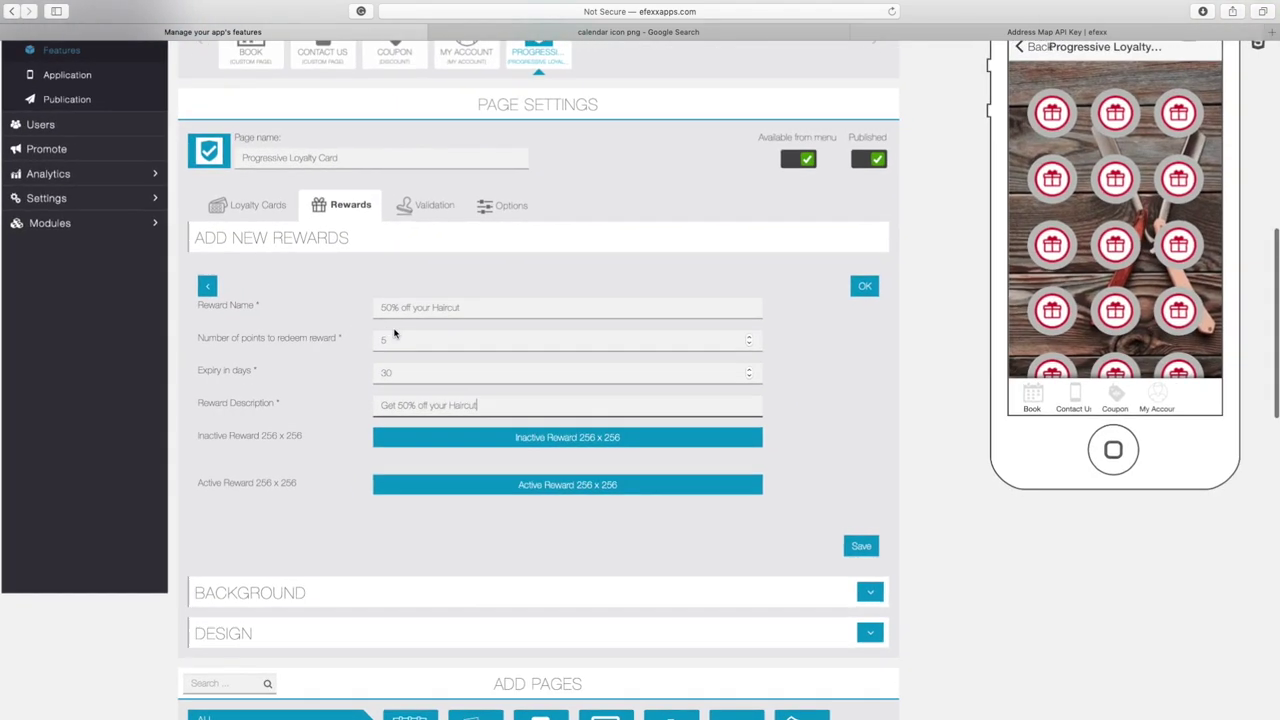
# Save the 50% off your Haircut reward and start a blank new reward form
pyautogui.click(860, 547)
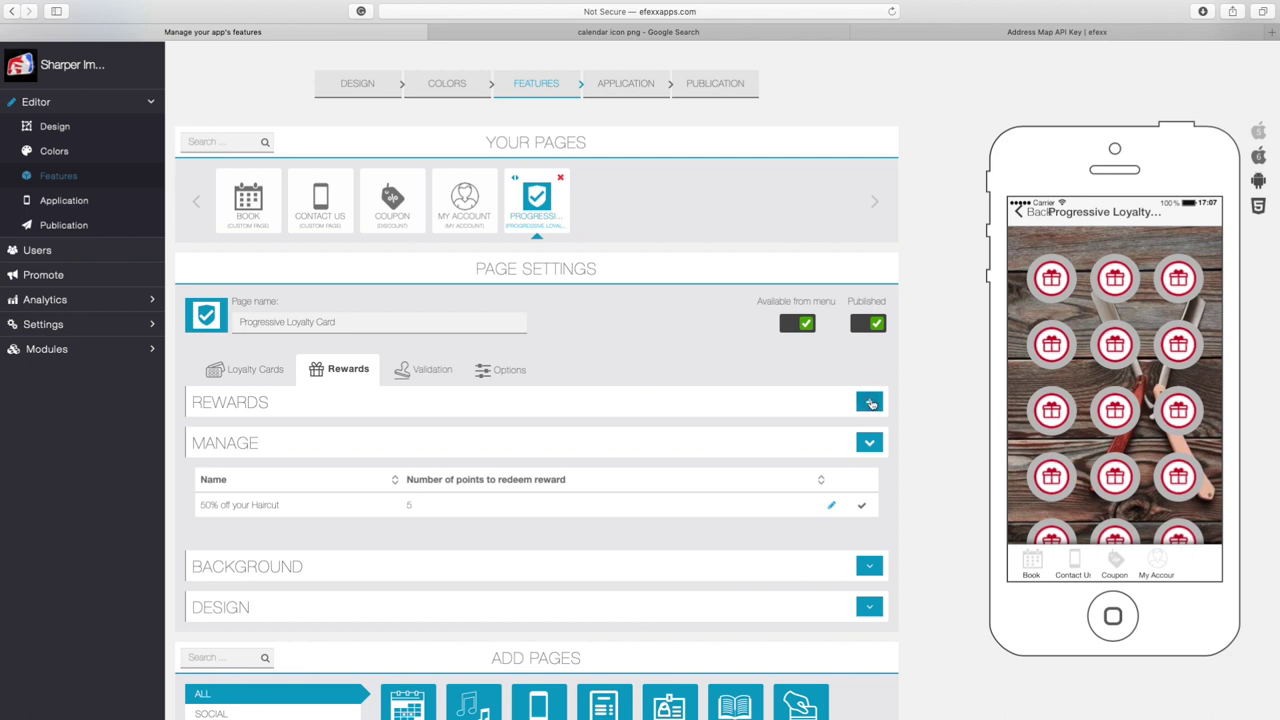
pyautogui.click(870, 403)
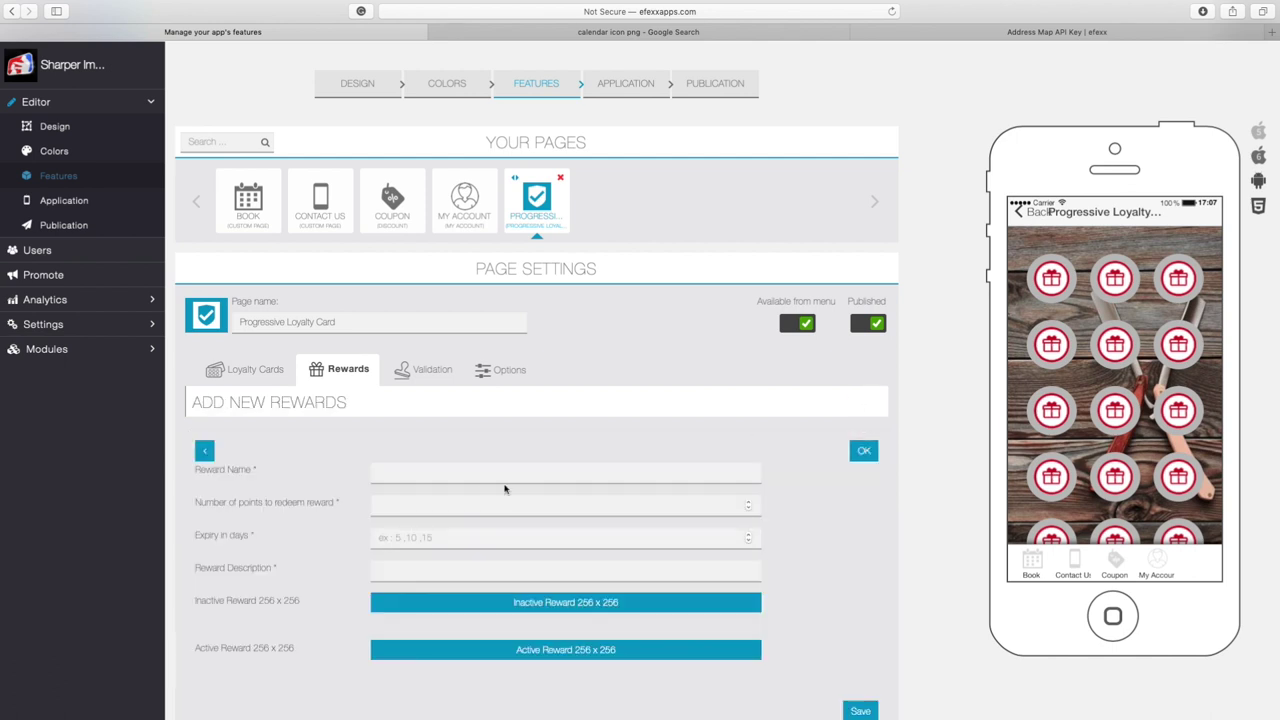
# Create and save 'Free Haircut': 15 points, 14-day expiry, description 'Get a stamp for every haircut'
pyautogui.click(398, 505)
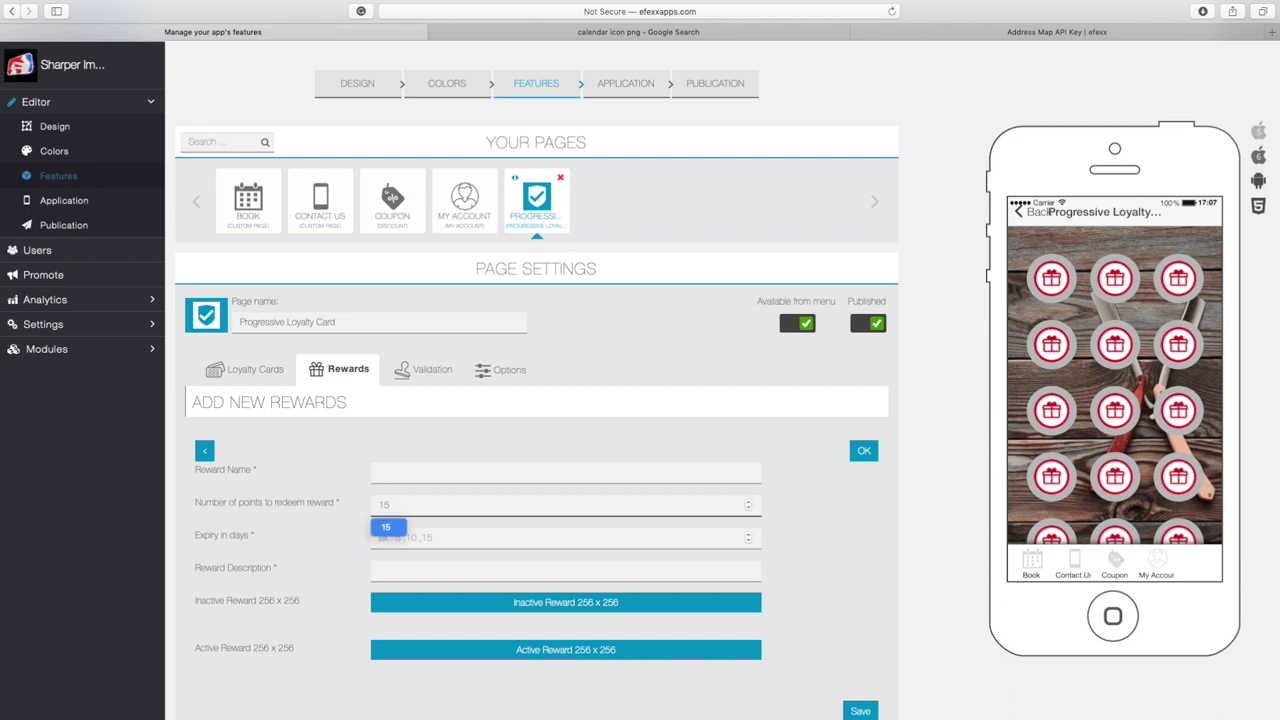
pyautogui.click(400, 471)
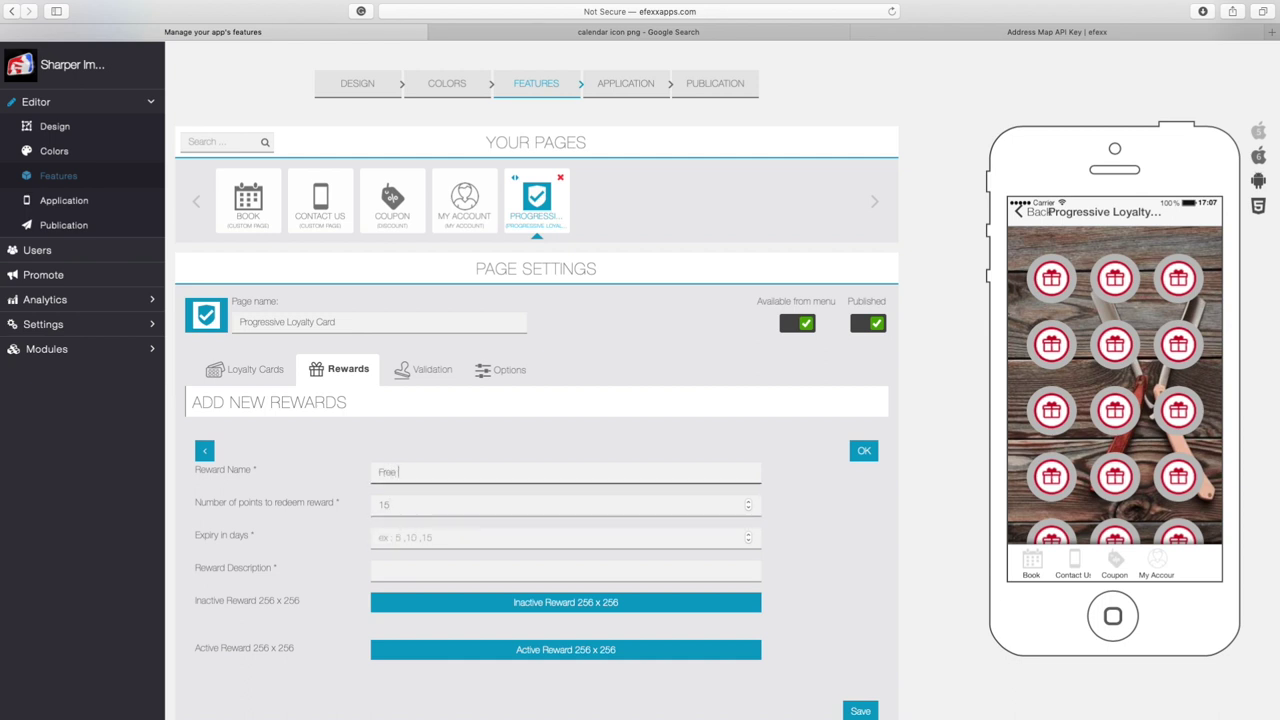
pyautogui.write('Free Hiar')
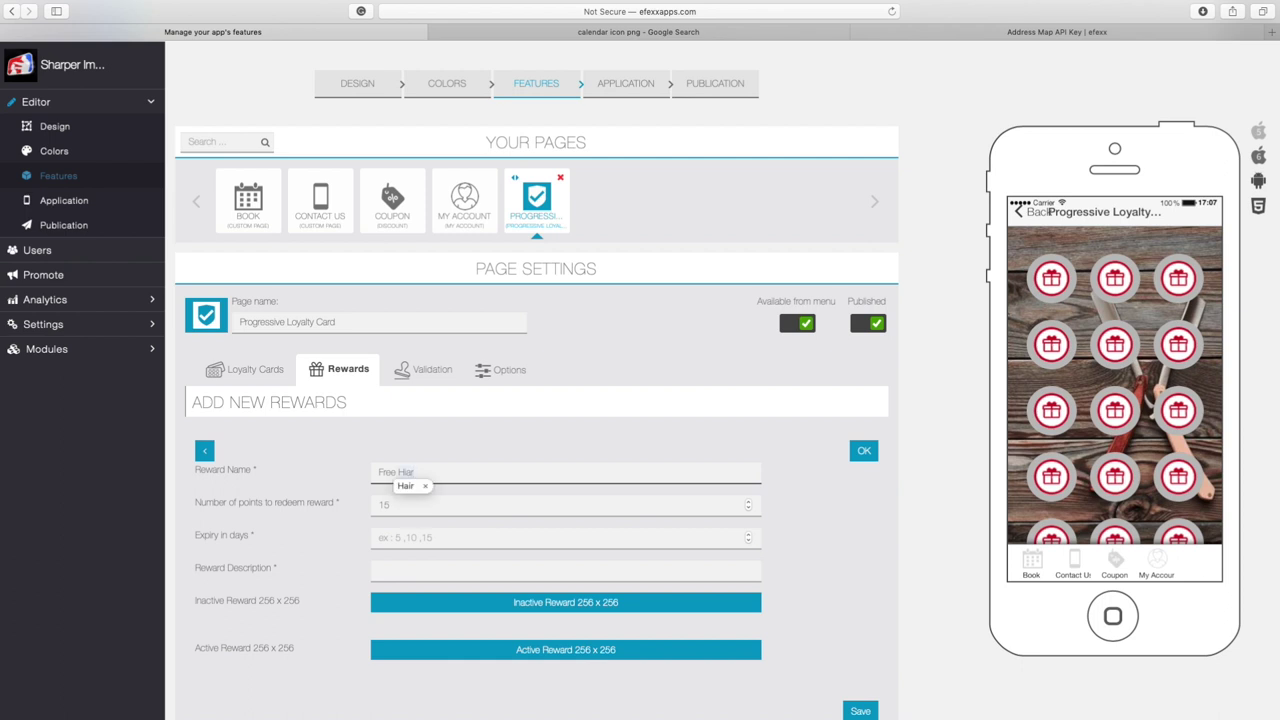
pyautogui.write('cut')
pyautogui.press('Tab')
pyautogui.press('Tab')
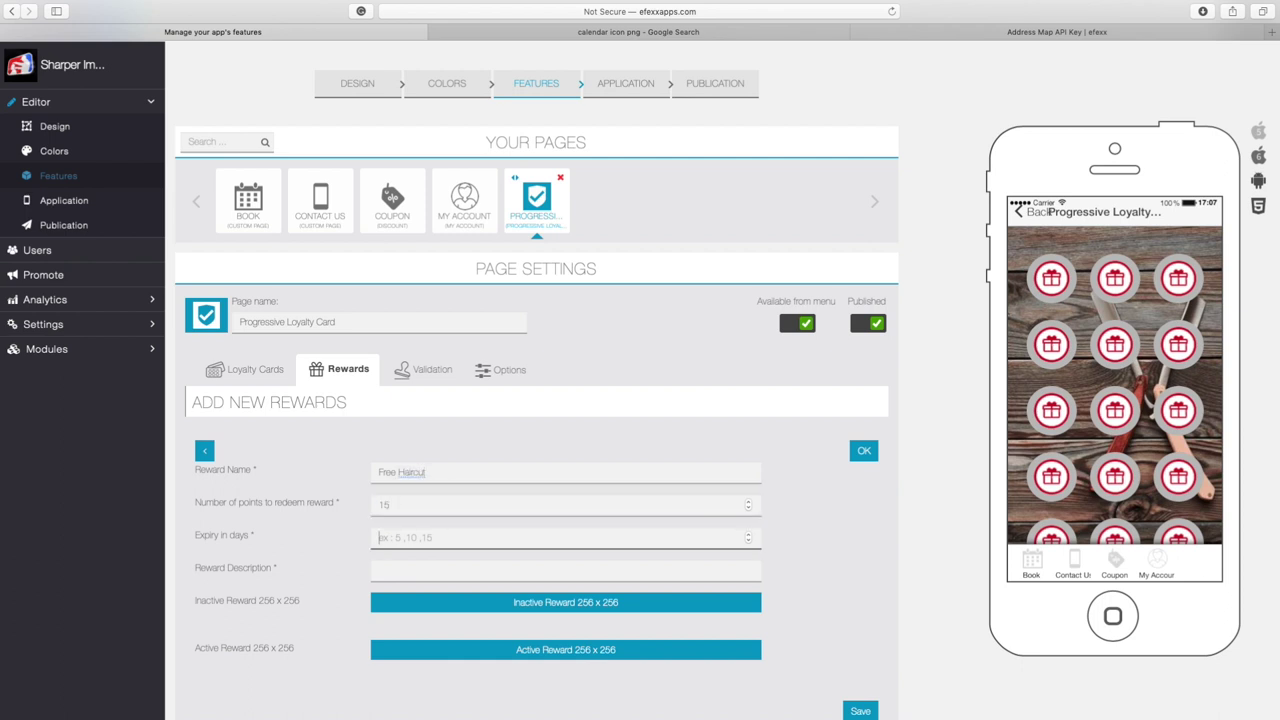
pyautogui.write('14')
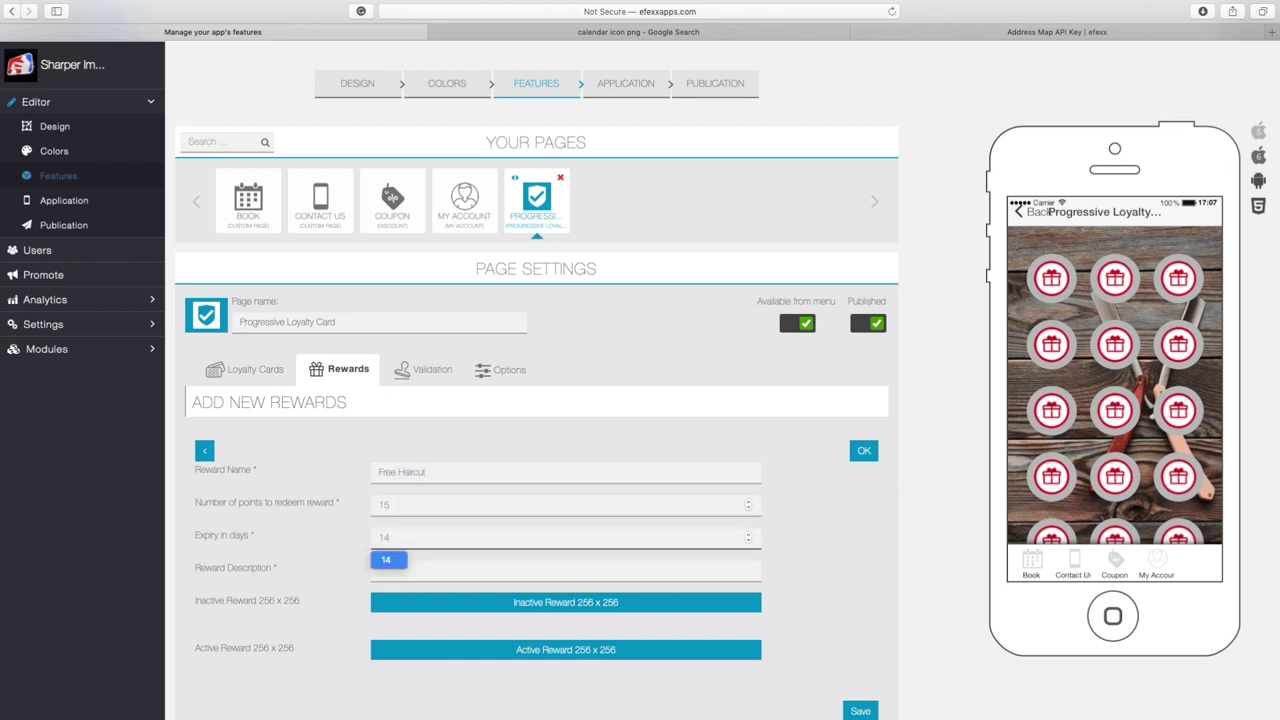
pyautogui.press('Tab')
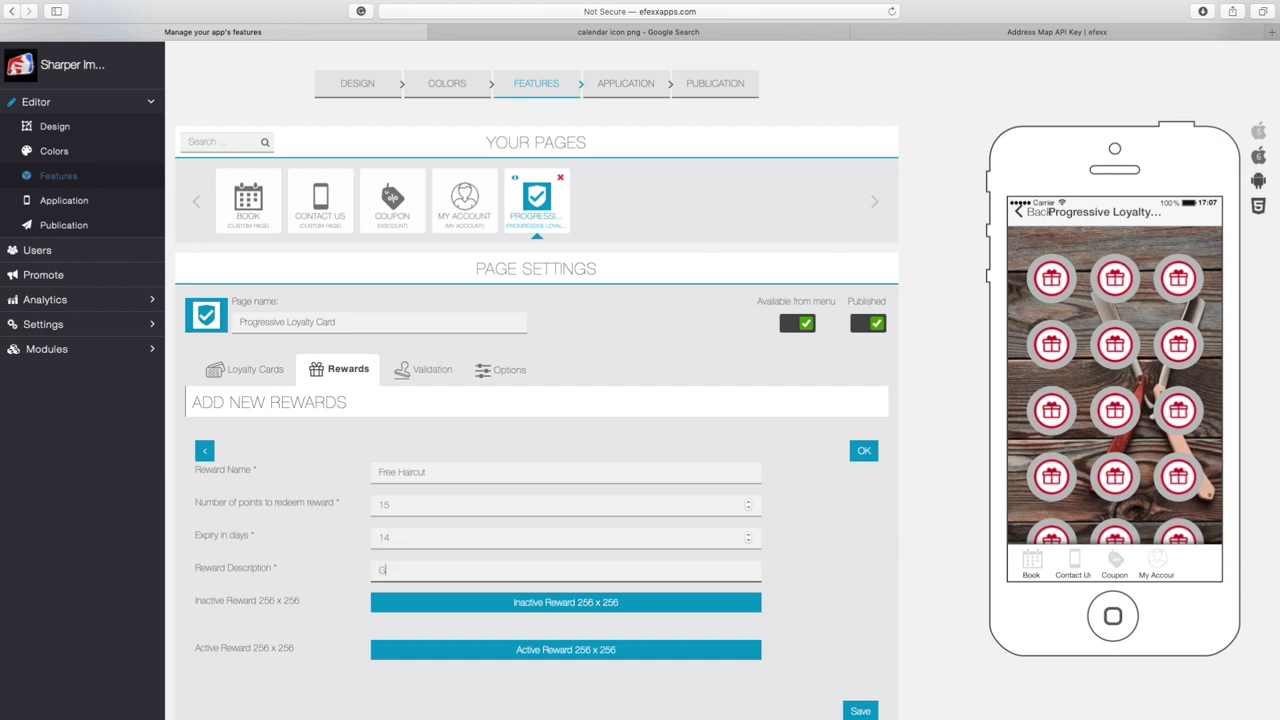
pyautogui.write('Get a stamp for every haircut')
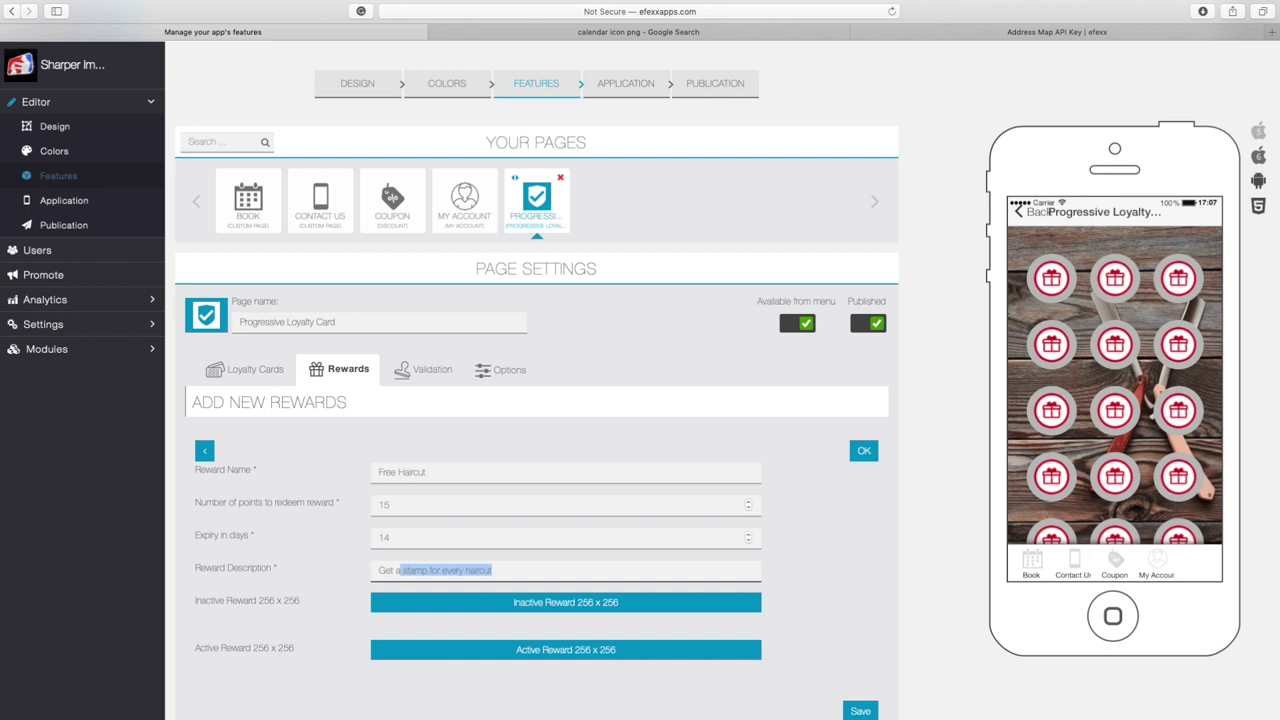
pyautogui.press('Right')
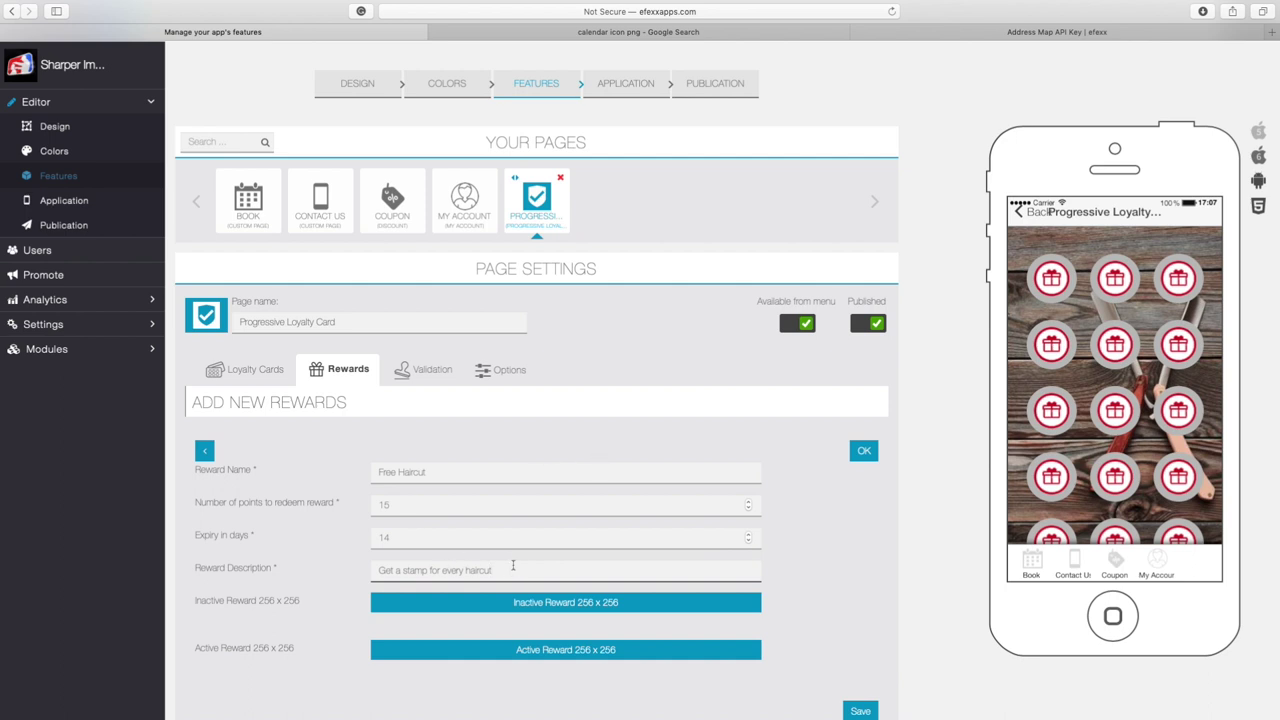
pyautogui.click(442, 470)
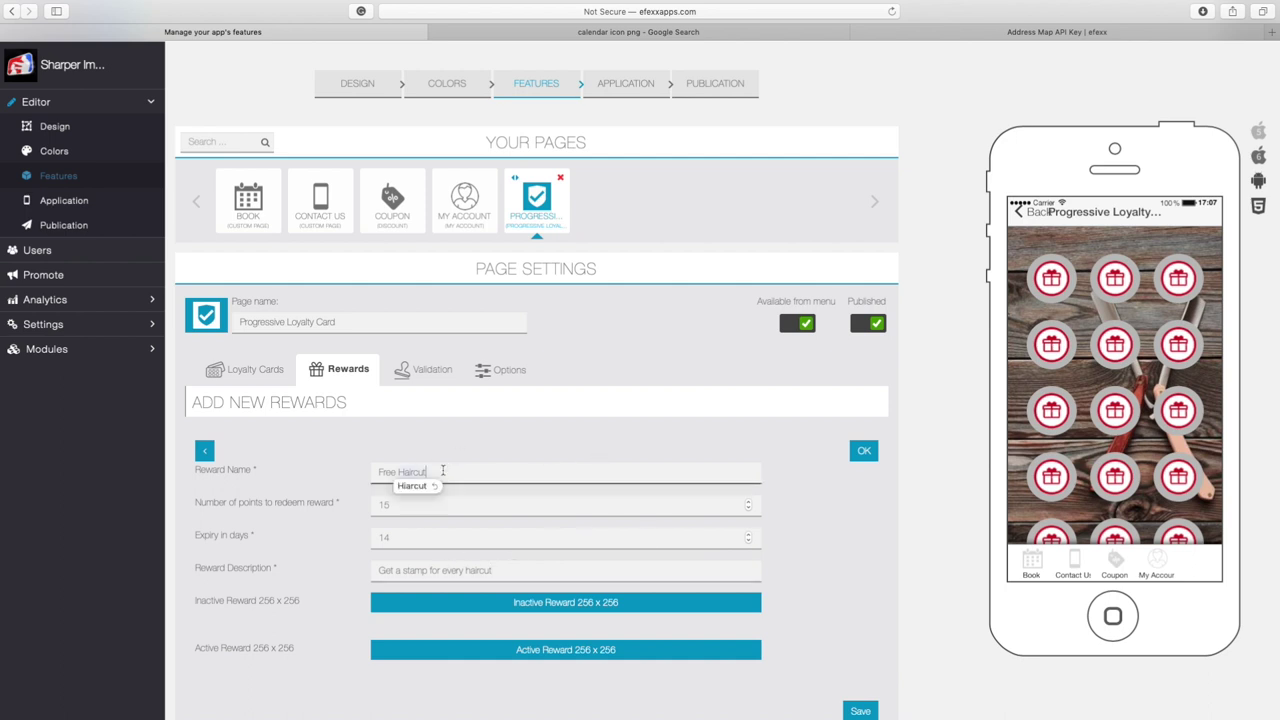
pyautogui.scroll(-3, 836, 570)
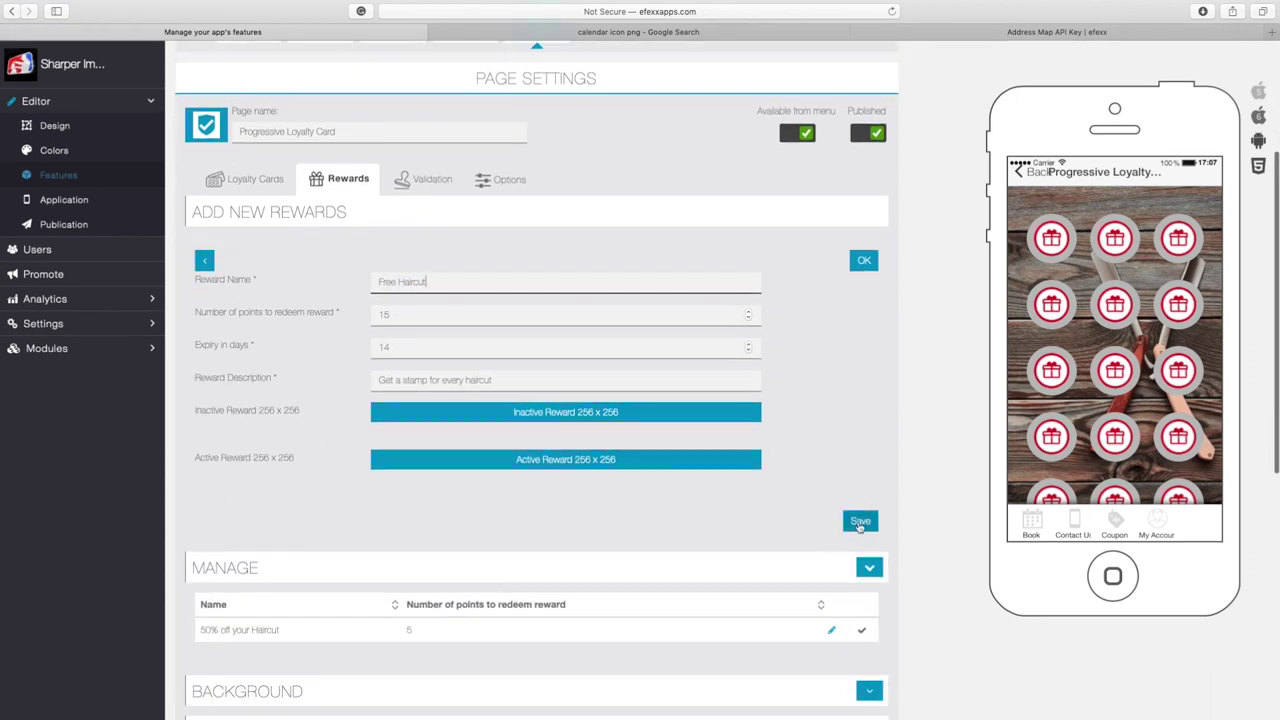
pyautogui.click(859, 522)
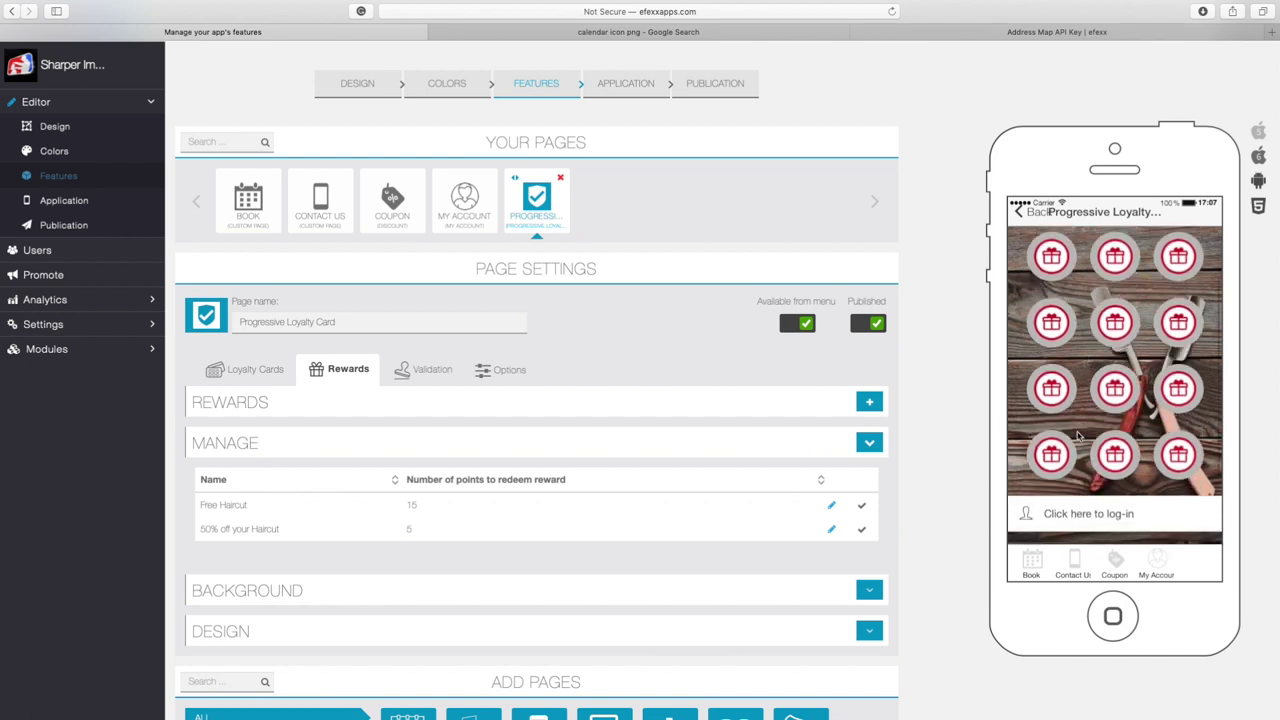
# Scroll through the rewards list to review both saved rewards
pyautogui.scroll(-3, 1080, 430)
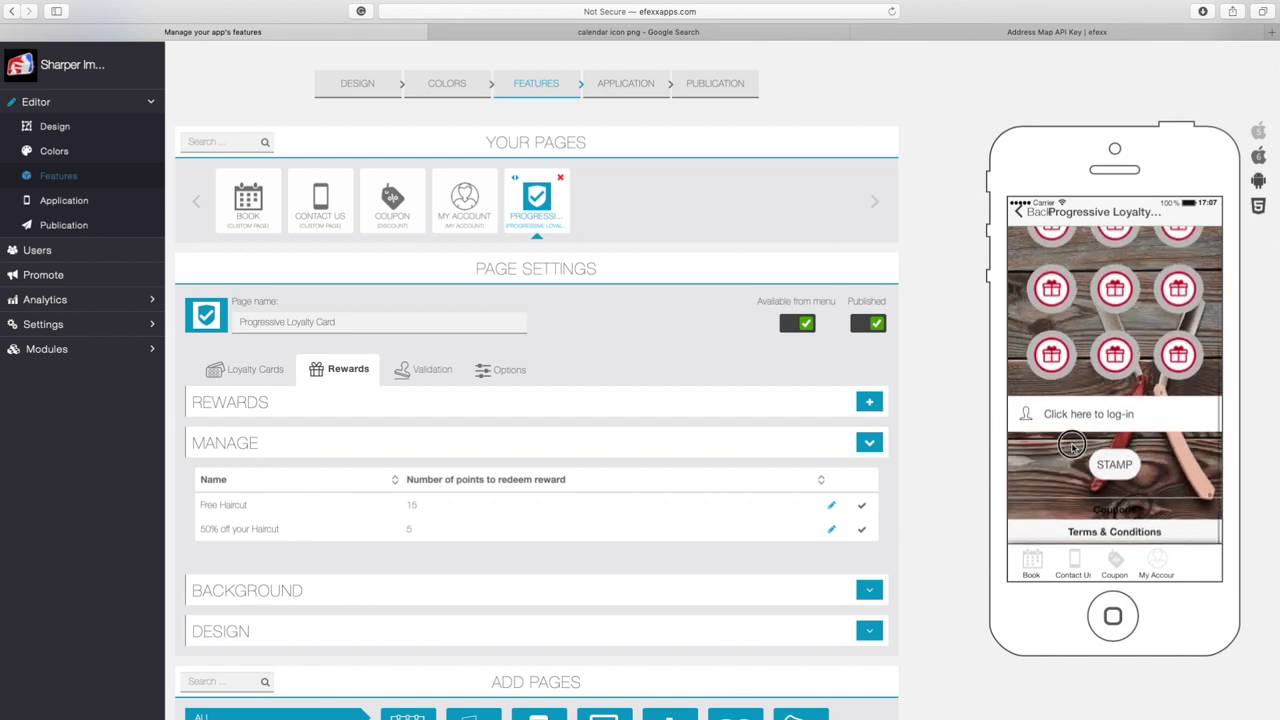
pyautogui.scroll(-2, 1078, 380)
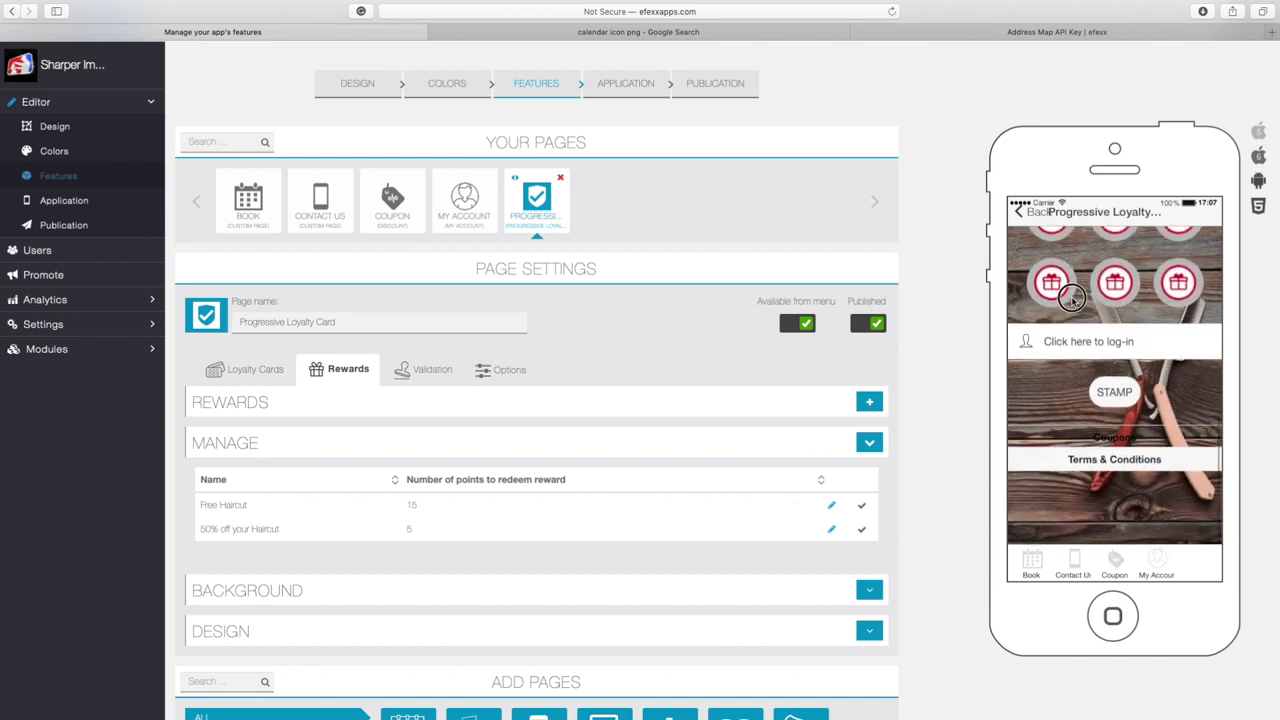
pyautogui.scroll(1, 1075, 283)
pyautogui.scroll(1, 1070, 295)
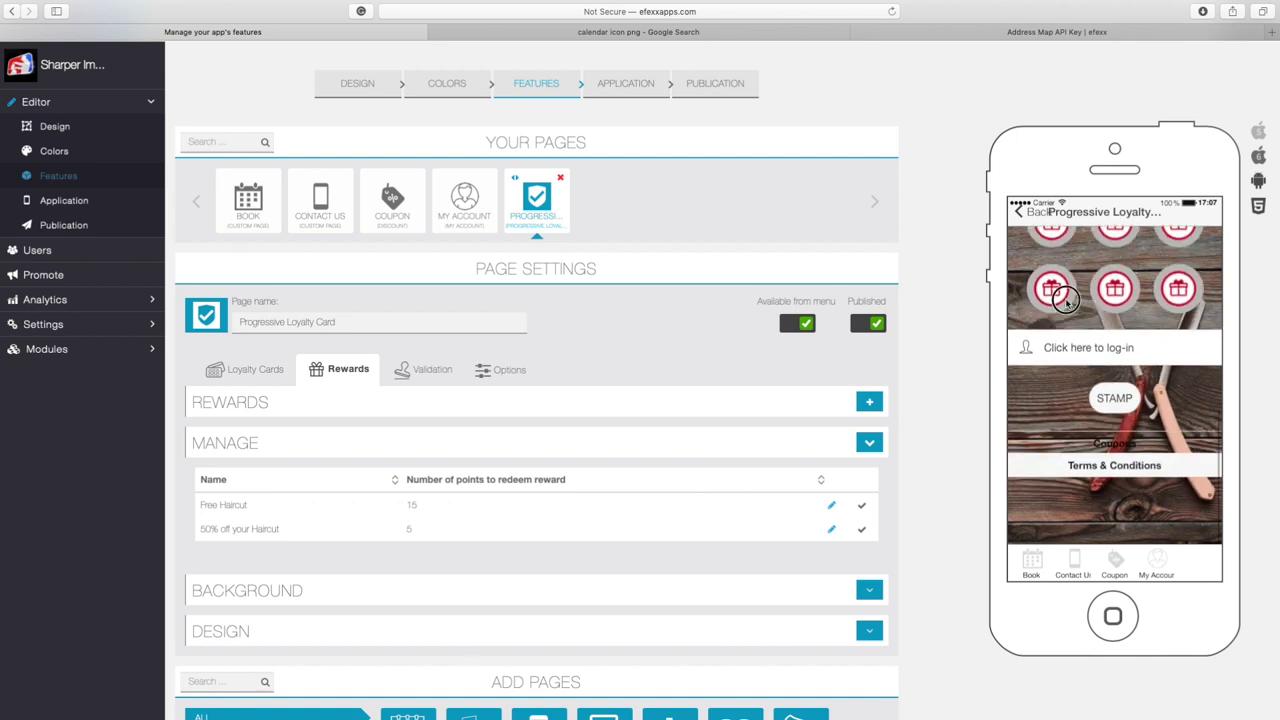
pyautogui.scroll(1, 1068, 315)
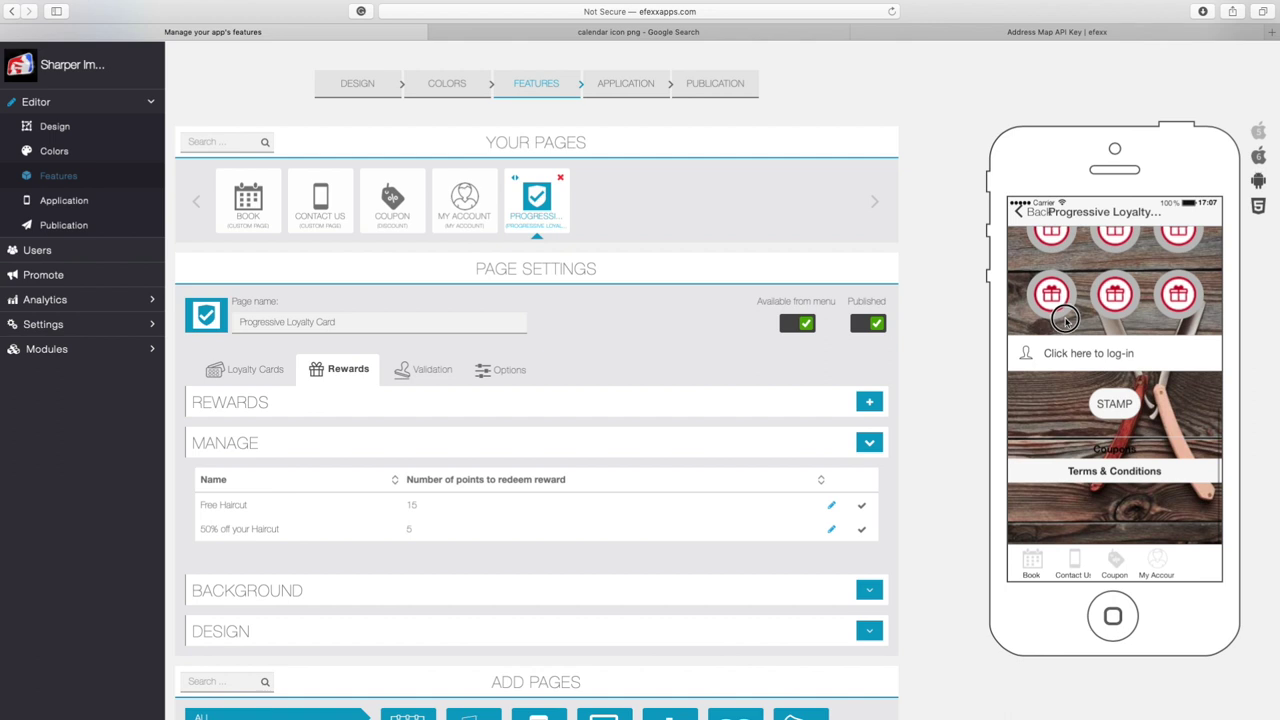
pyautogui.scroll(1, 1066, 320)
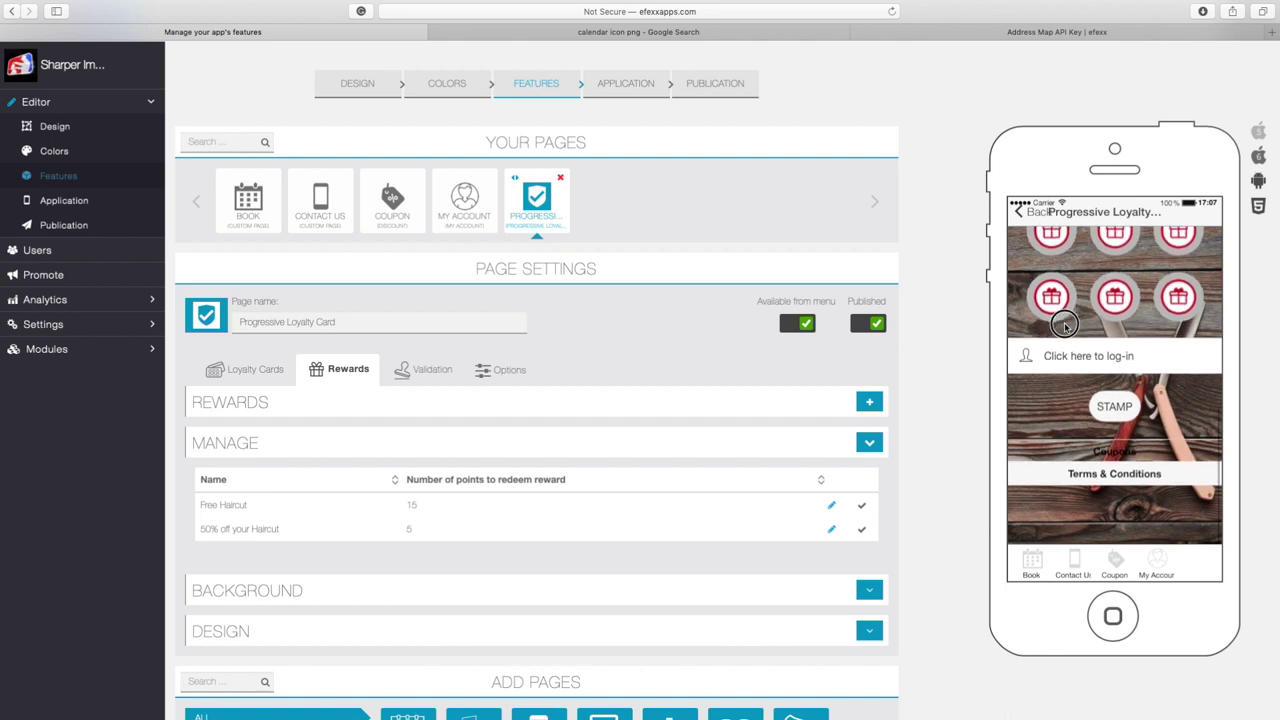
pyautogui.scroll(-1, 1064, 336)
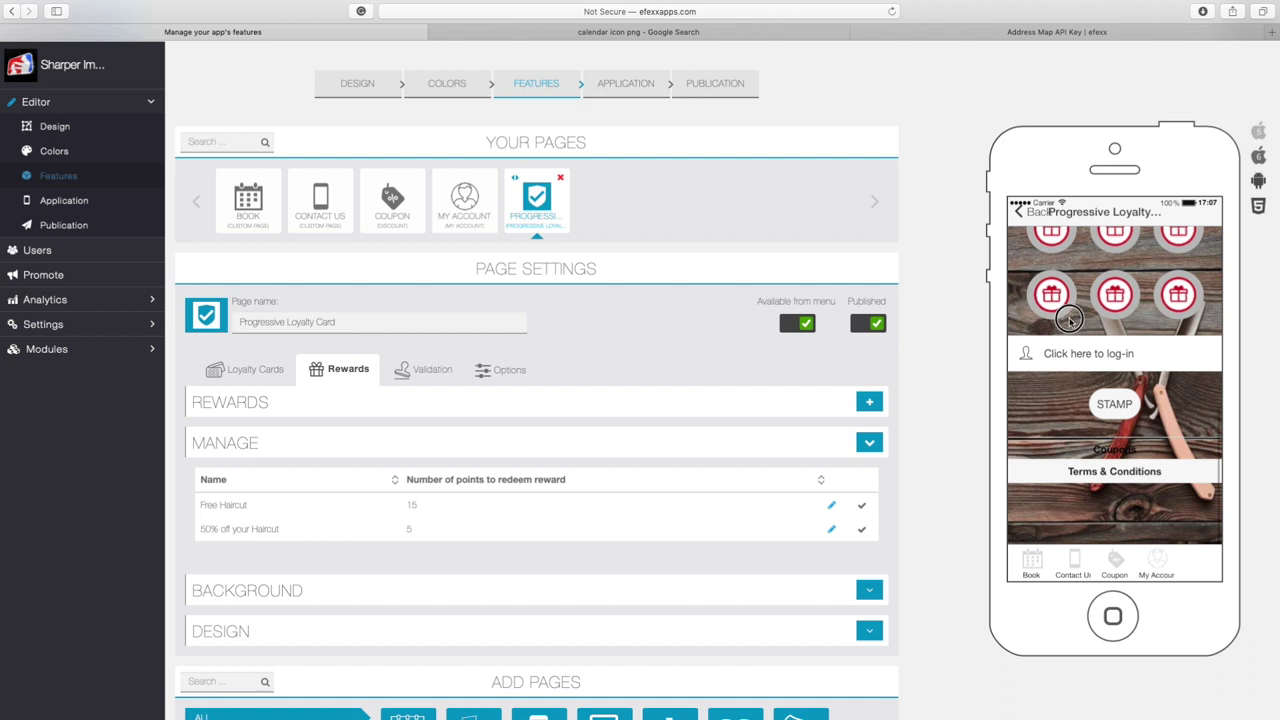
pyautogui.scroll(5, 1068, 320)
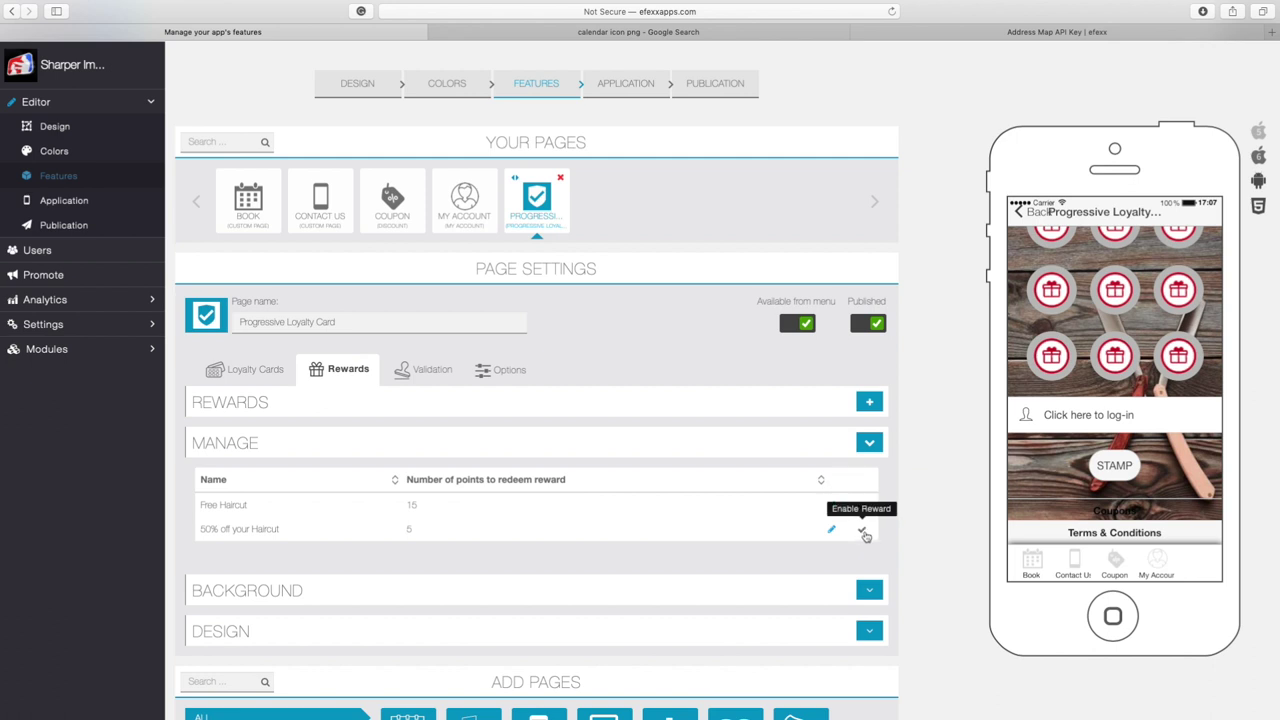
# Enable the 50% off your Haircut and Free Haircut rewards and check the preview
pyautogui.click(862, 530)
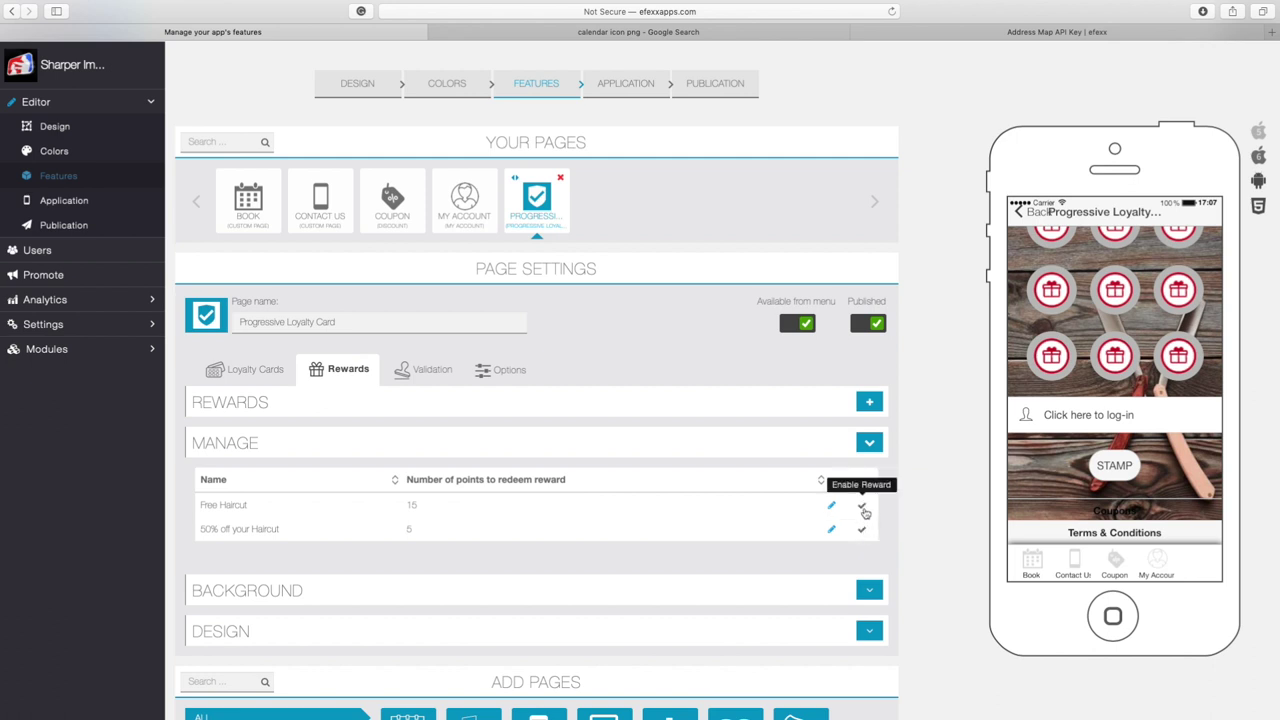
pyautogui.click(862, 508)
pyautogui.click(862, 509)
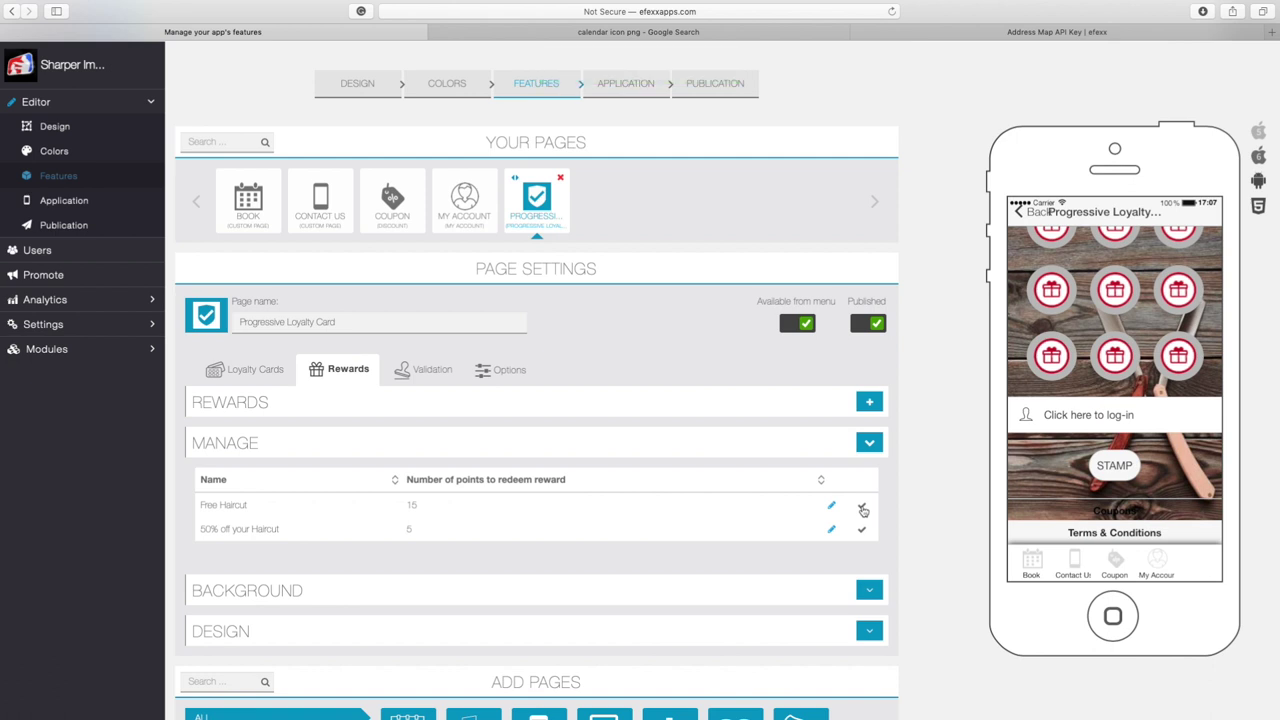
pyautogui.moveTo(1064, 483); pyautogui.dragTo(1086, 378)
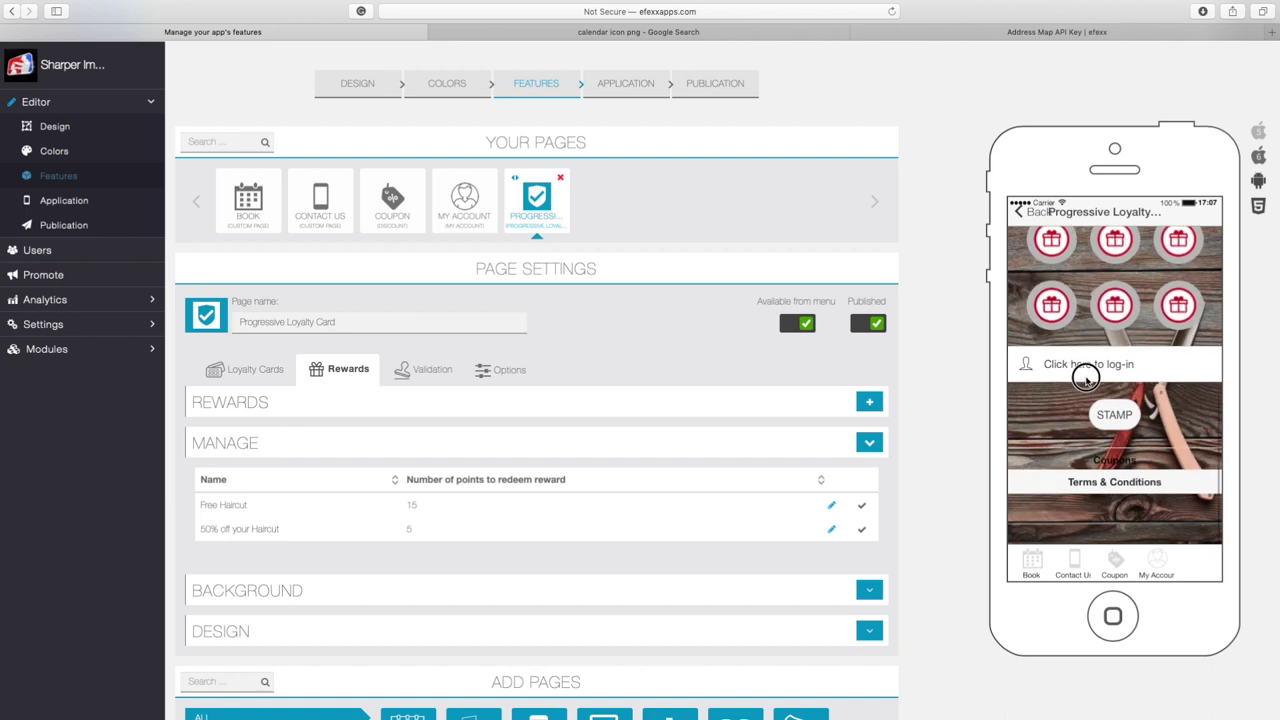
pyautogui.scroll(1, 497, 407)
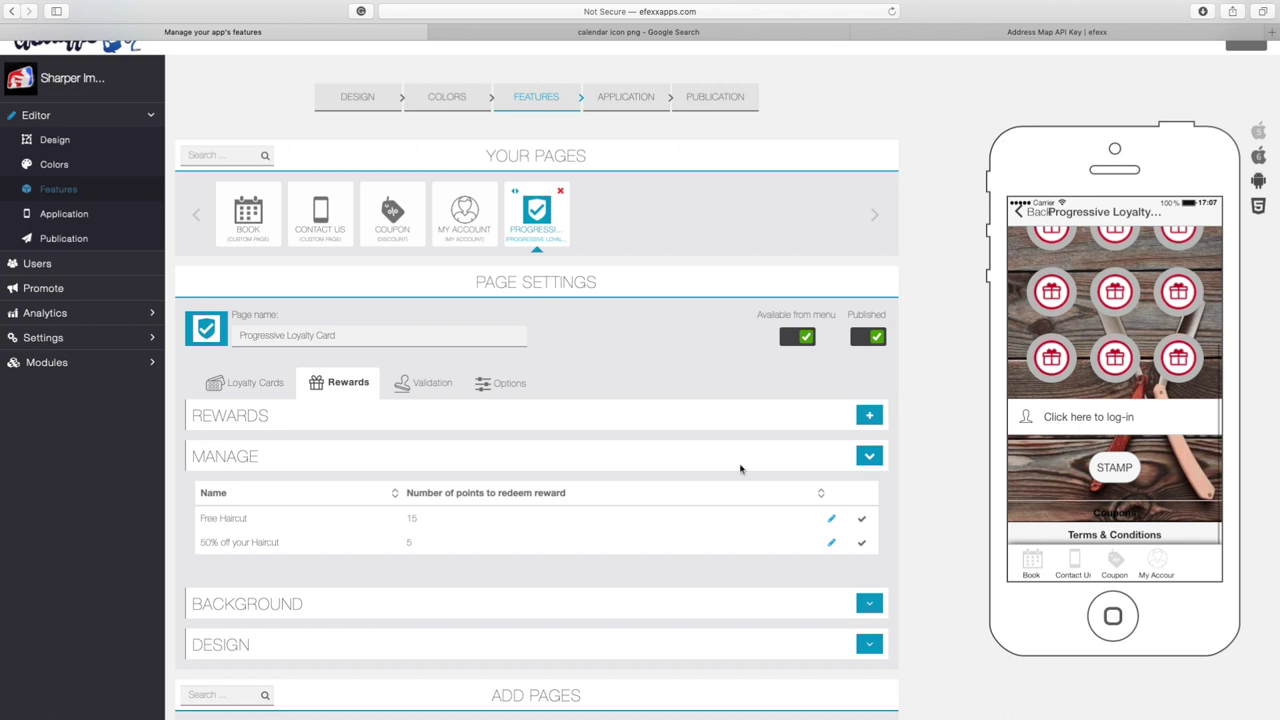
# Go back through Application and Features to reopen the Progressive loyalty page settings
pyautogui.click(630, 106)
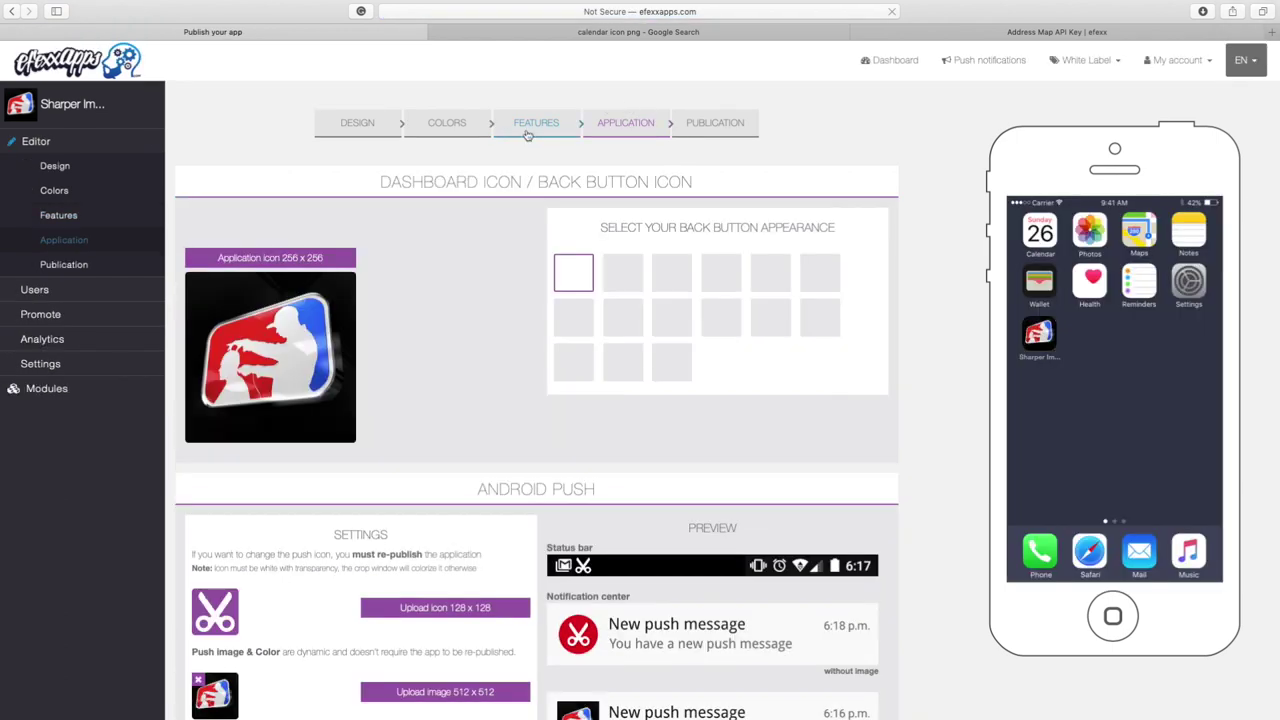
pyautogui.click(540, 123)
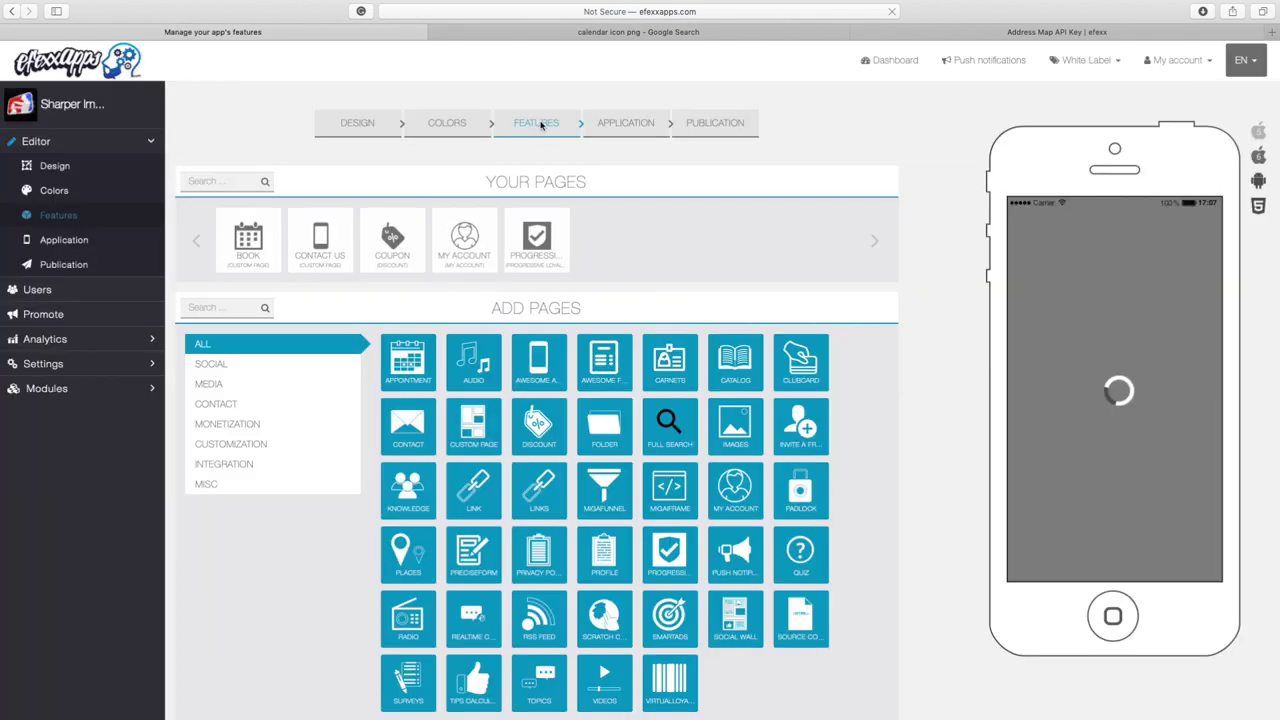
pyautogui.moveTo(512, 248)
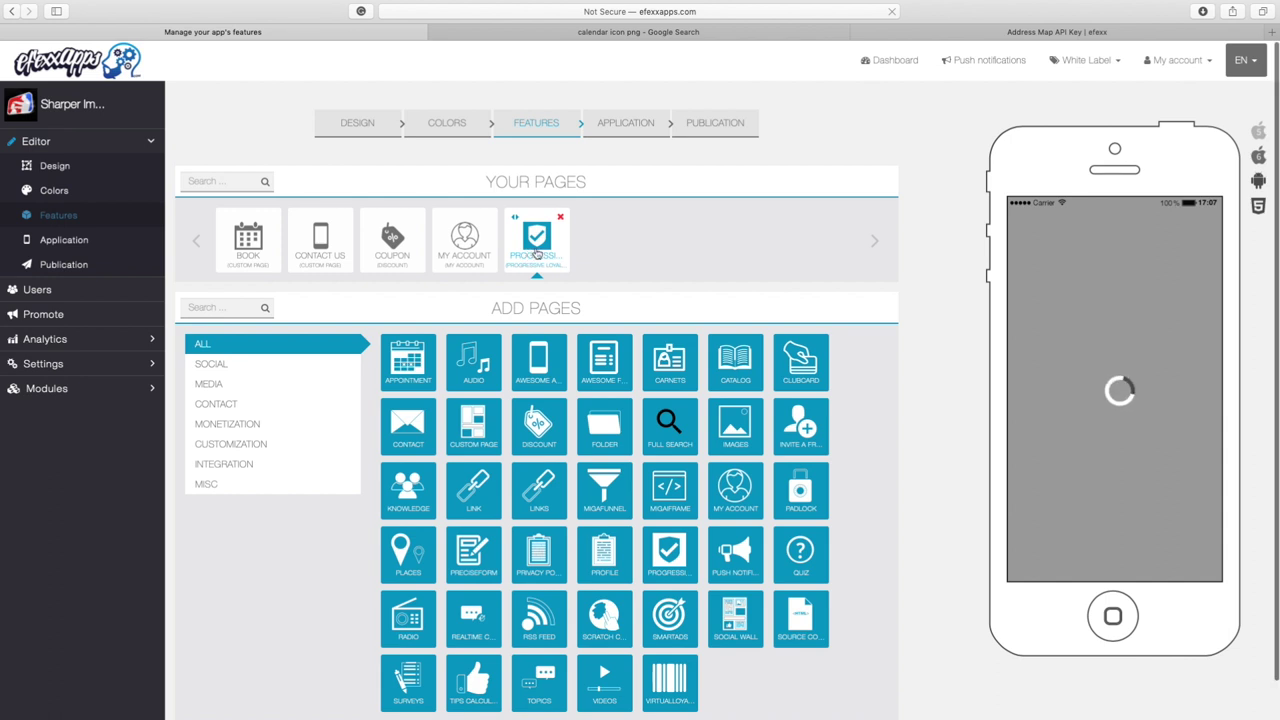
pyautogui.click(537, 254)
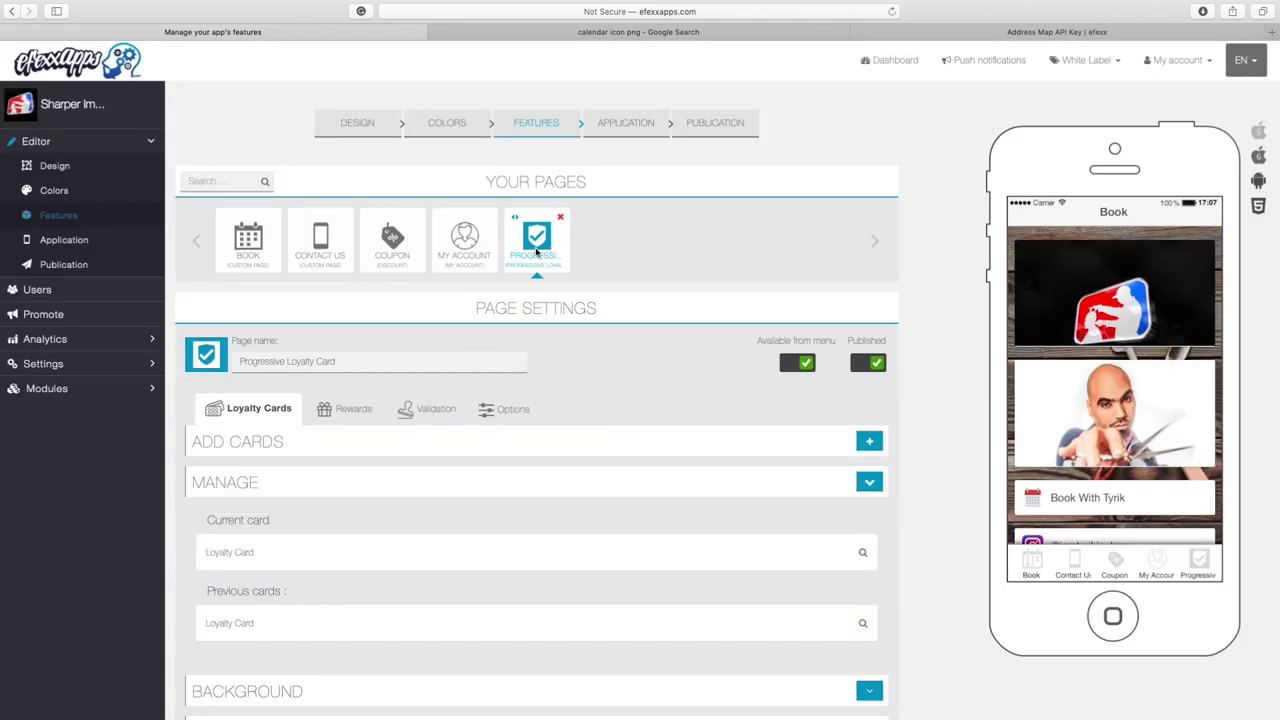
# Show the Progressive loyalty page in the preview and enable the Free Haircut reward under Rewards
pyautogui.click(1205, 568)
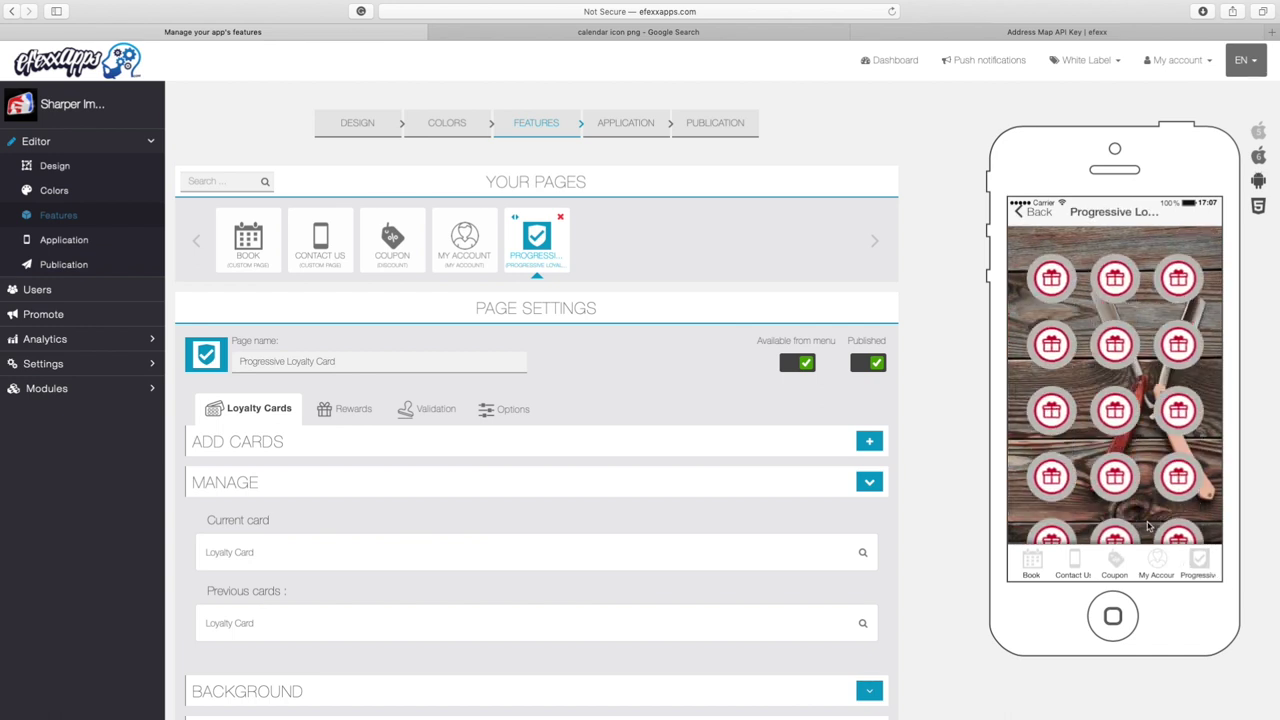
pyautogui.scroll(-5, 1172, 307)
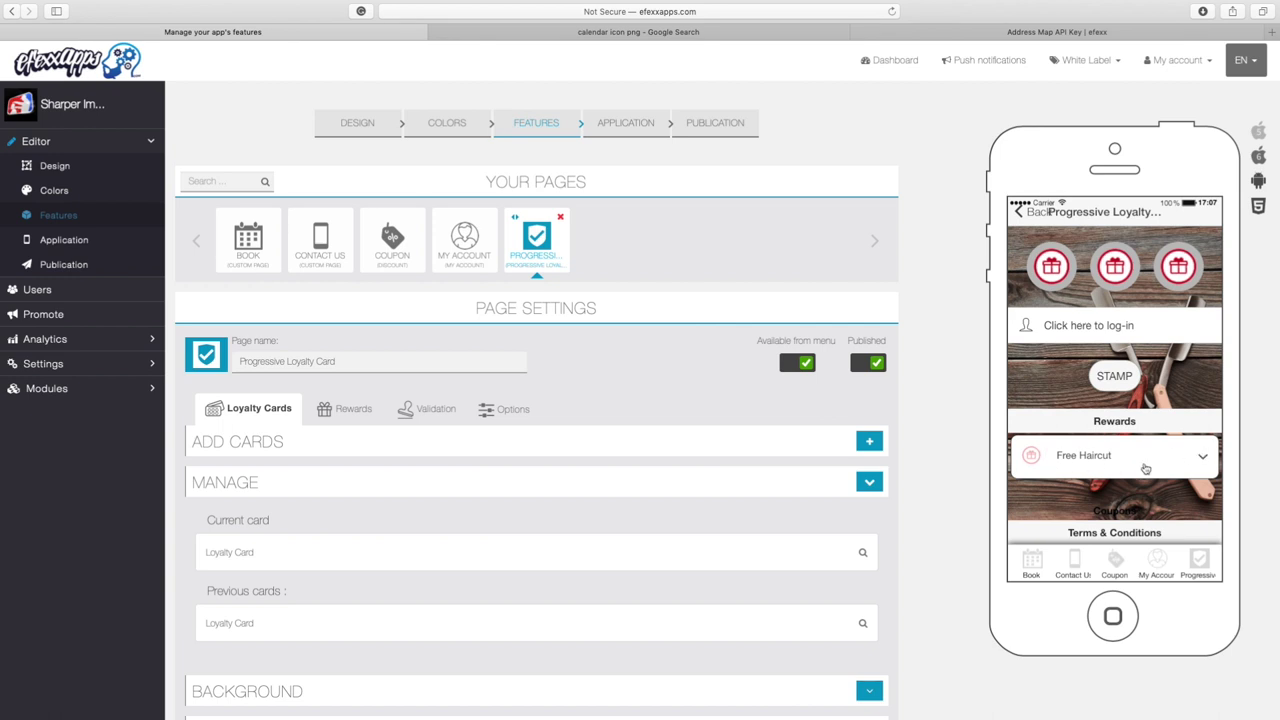
pyautogui.click(343, 411)
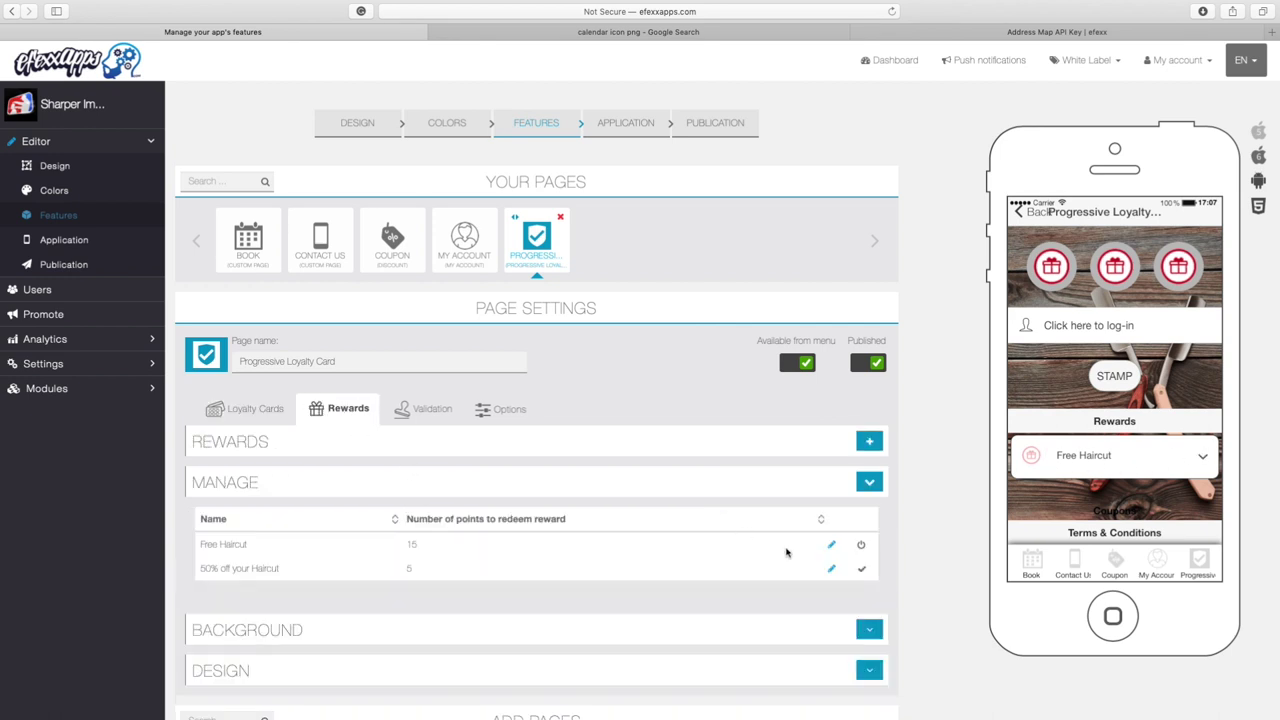
pyautogui.scroll(-1, 786, 552)
pyautogui.scroll(5, 791, 552)
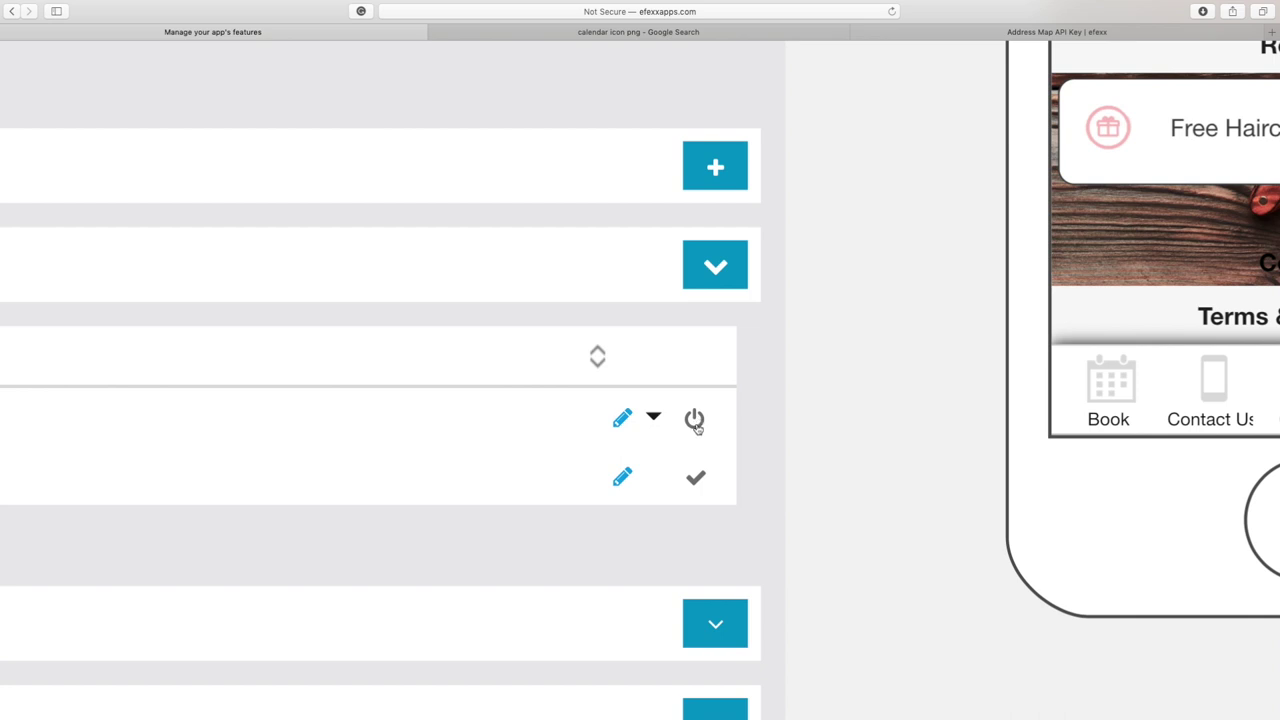
pyautogui.hscroll(5, 1104, 262)
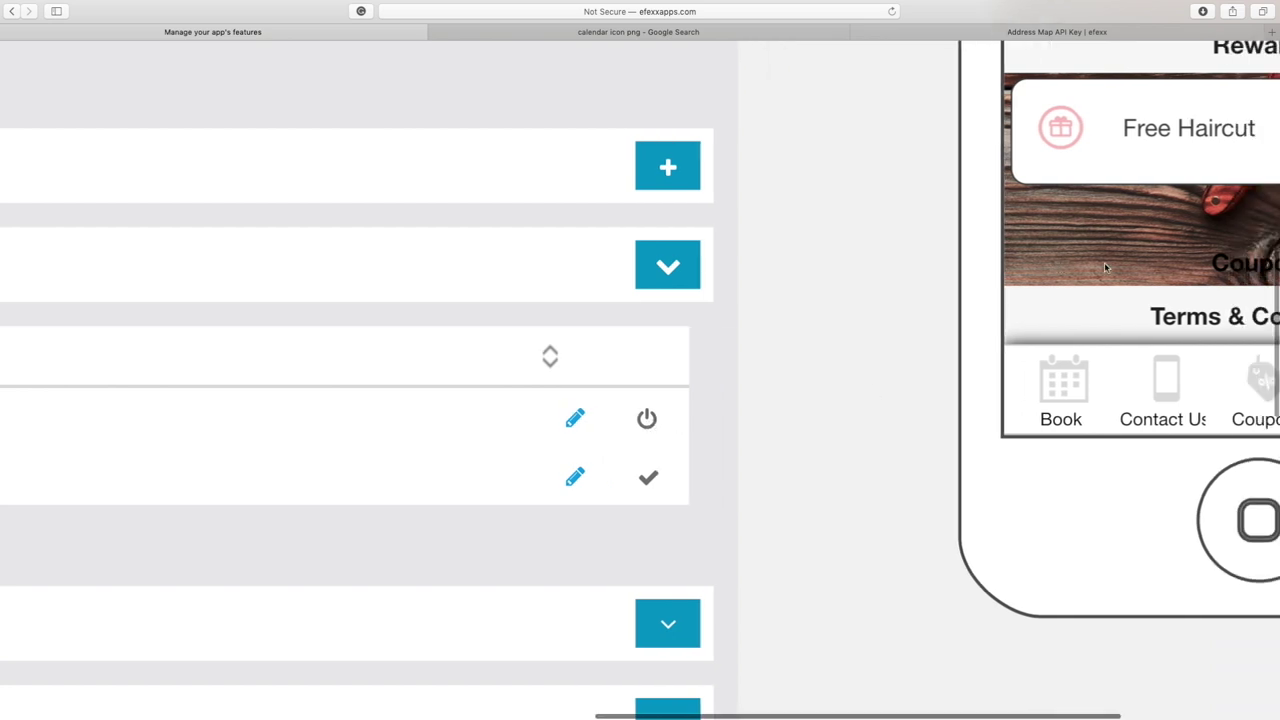
pyautogui.hscroll(2, 1104, 266)
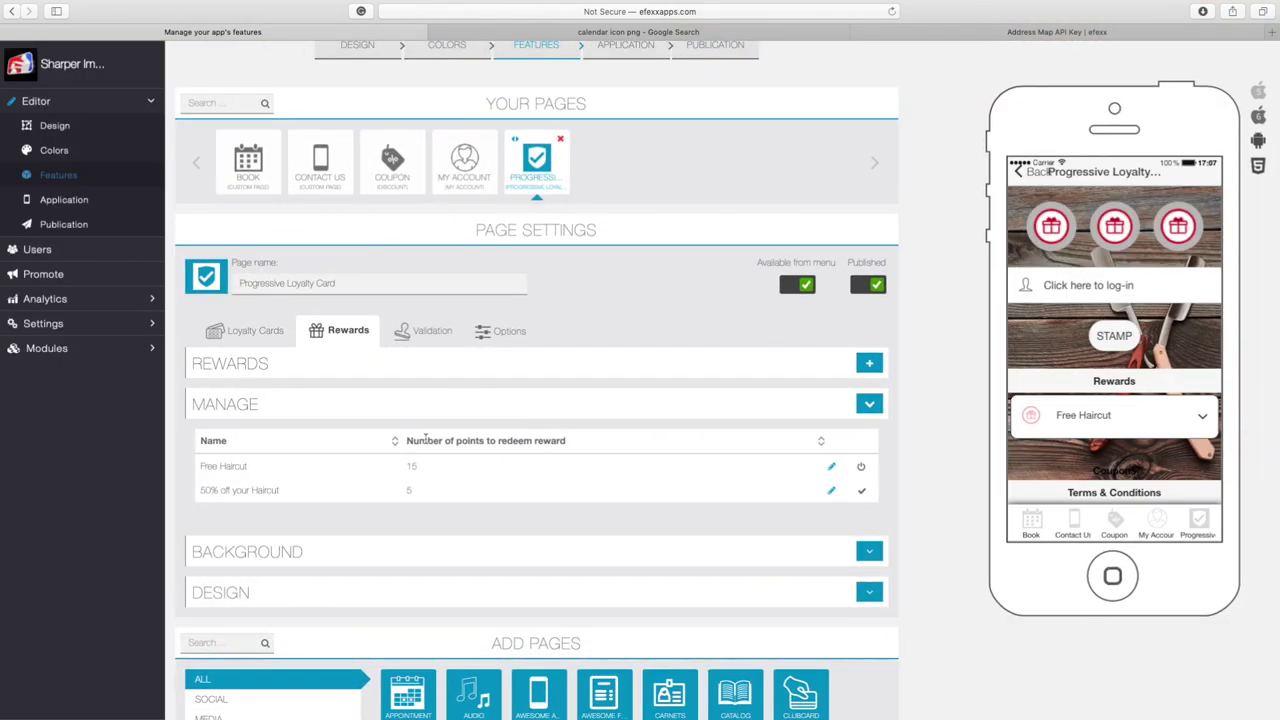
pyautogui.click(862, 493)
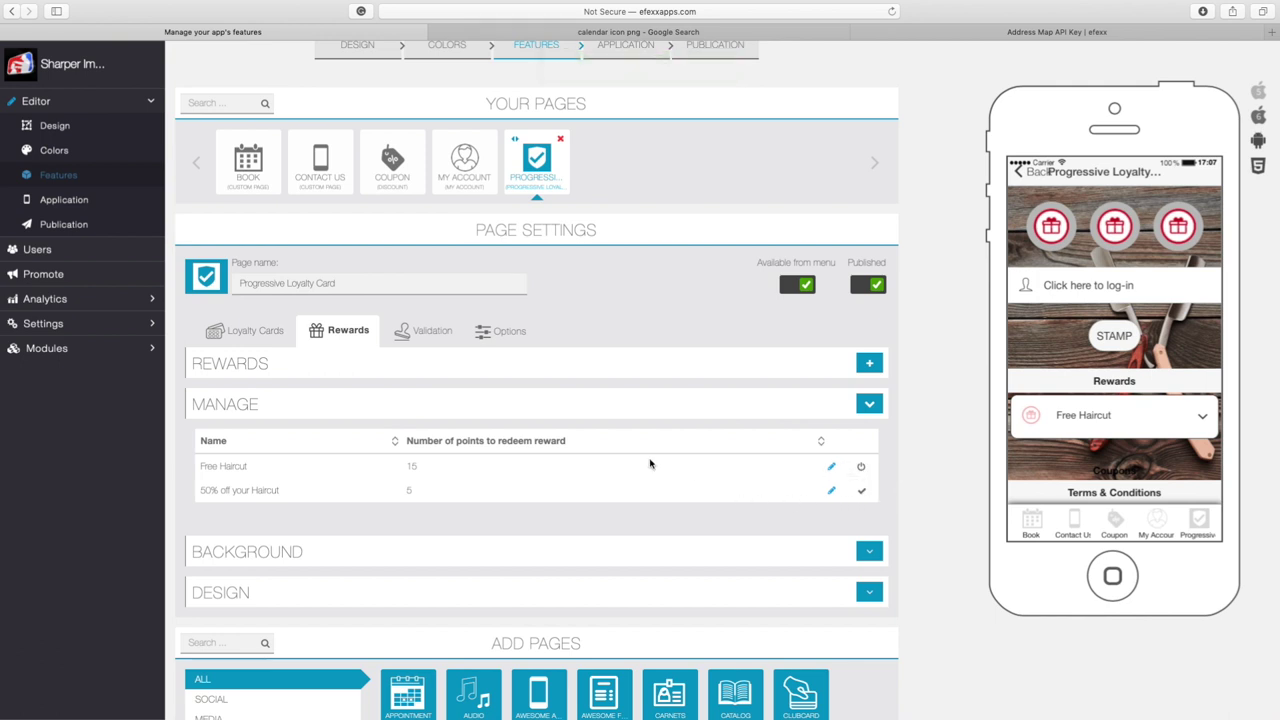
pyautogui.scroll(2, 650, 463)
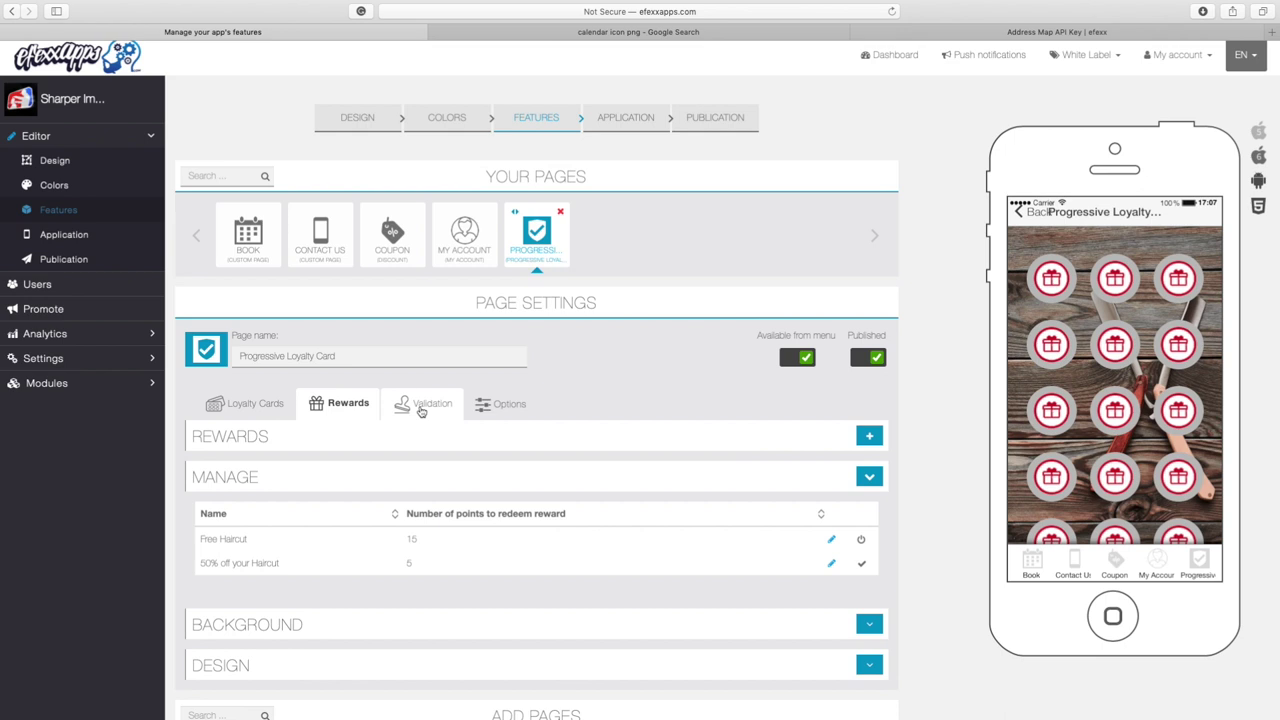
# Open the Validation settings and stamp the card in the preview to reach account sign-up
pyautogui.click(421, 410)
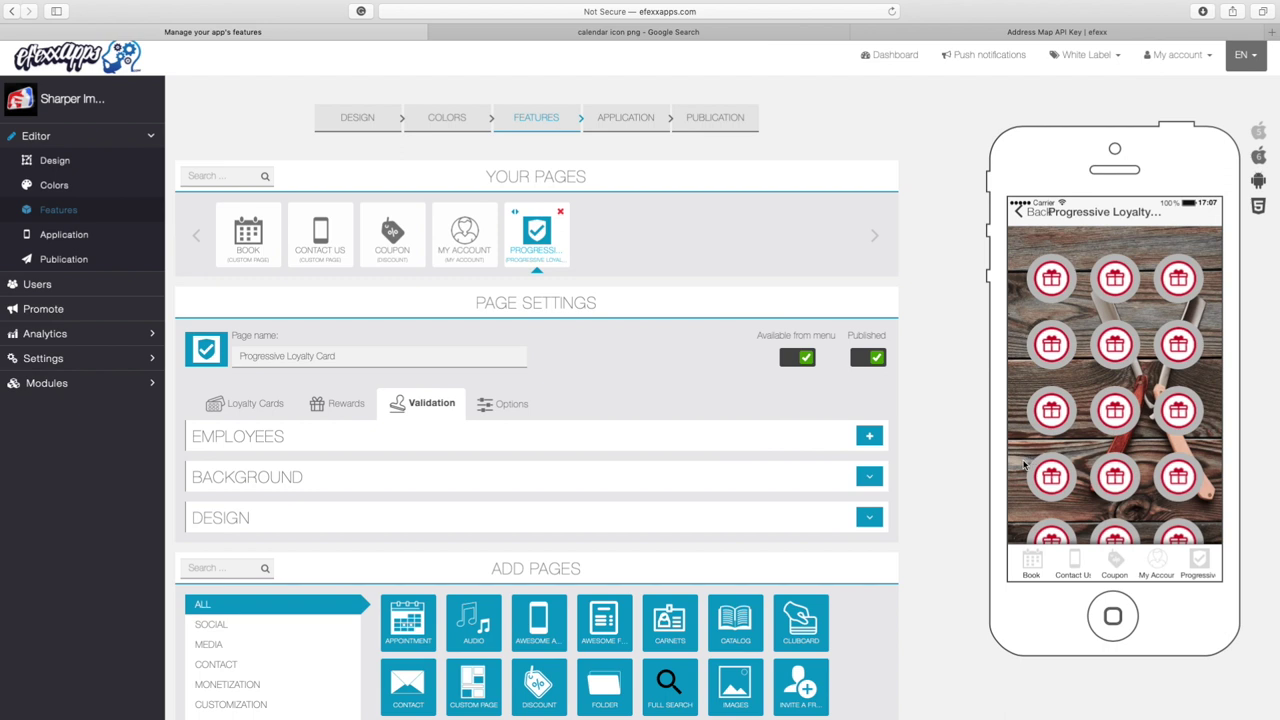
pyautogui.moveTo(1084, 444); pyautogui.dragTo(1093, 366)
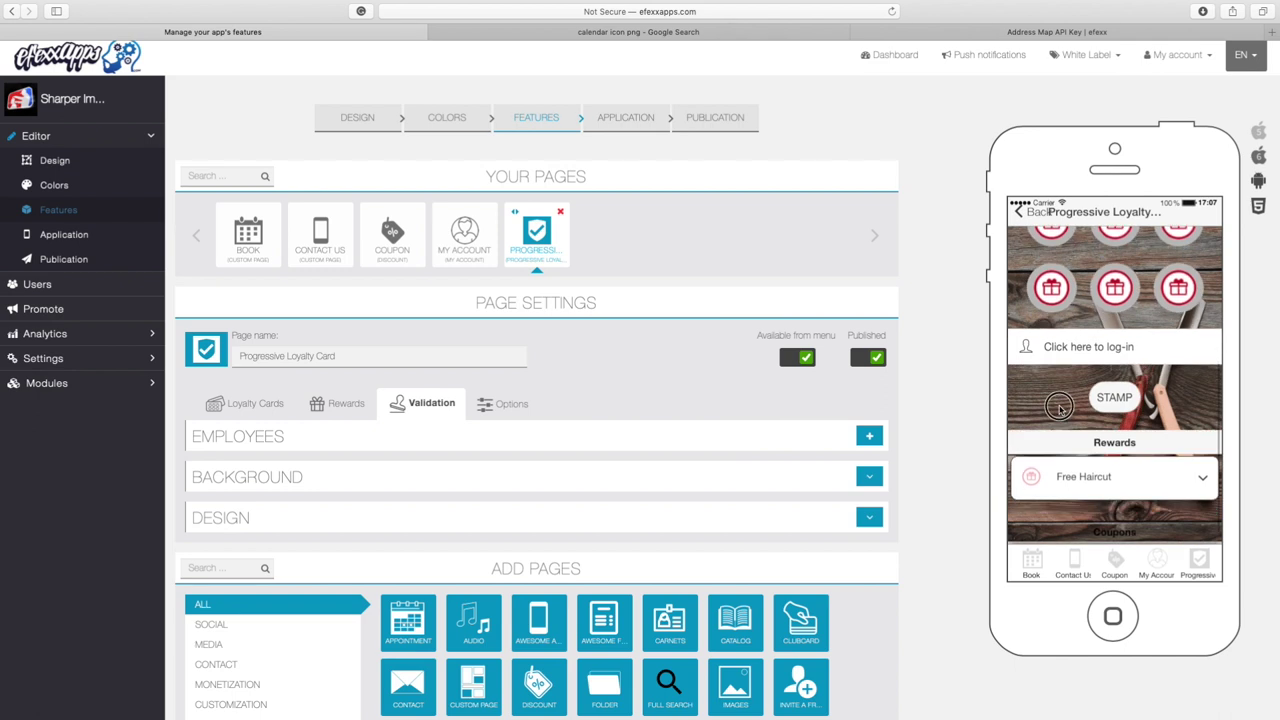
pyautogui.click(1110, 424)
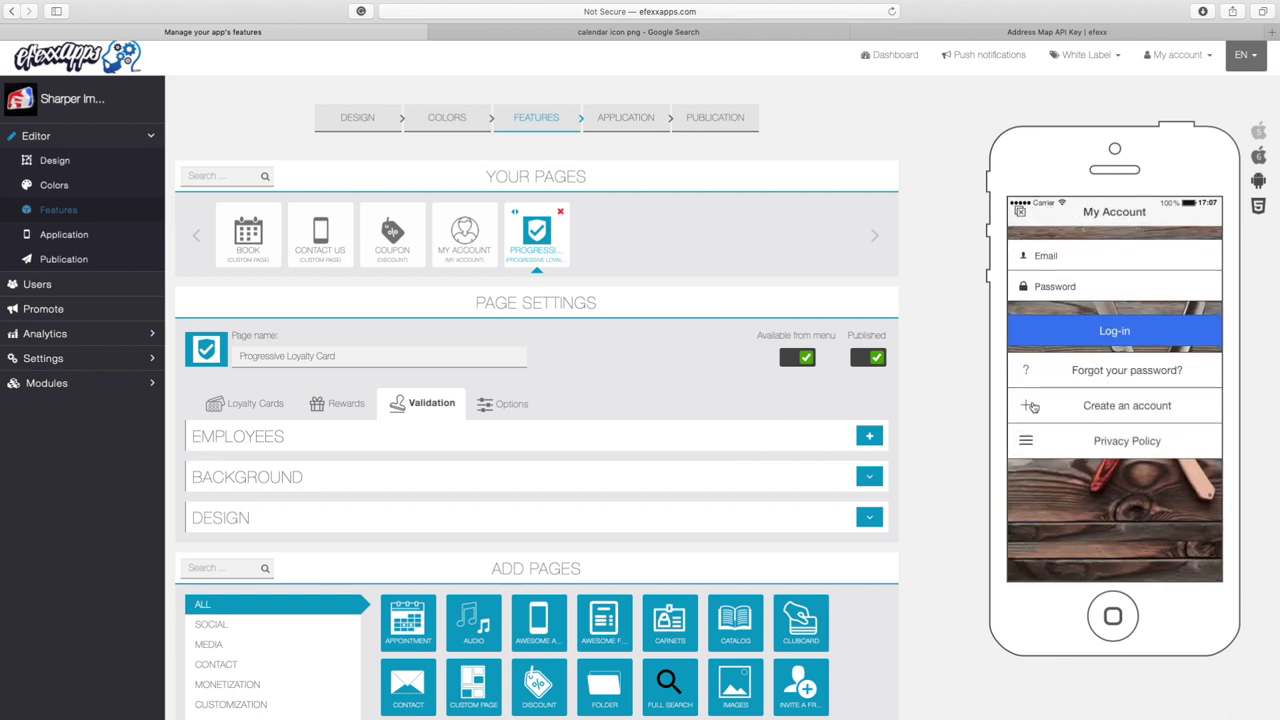
pyautogui.click(1030, 407)
# Enter a first and last name in the preview's sign-up form
pyautogui.click(1207, 364)
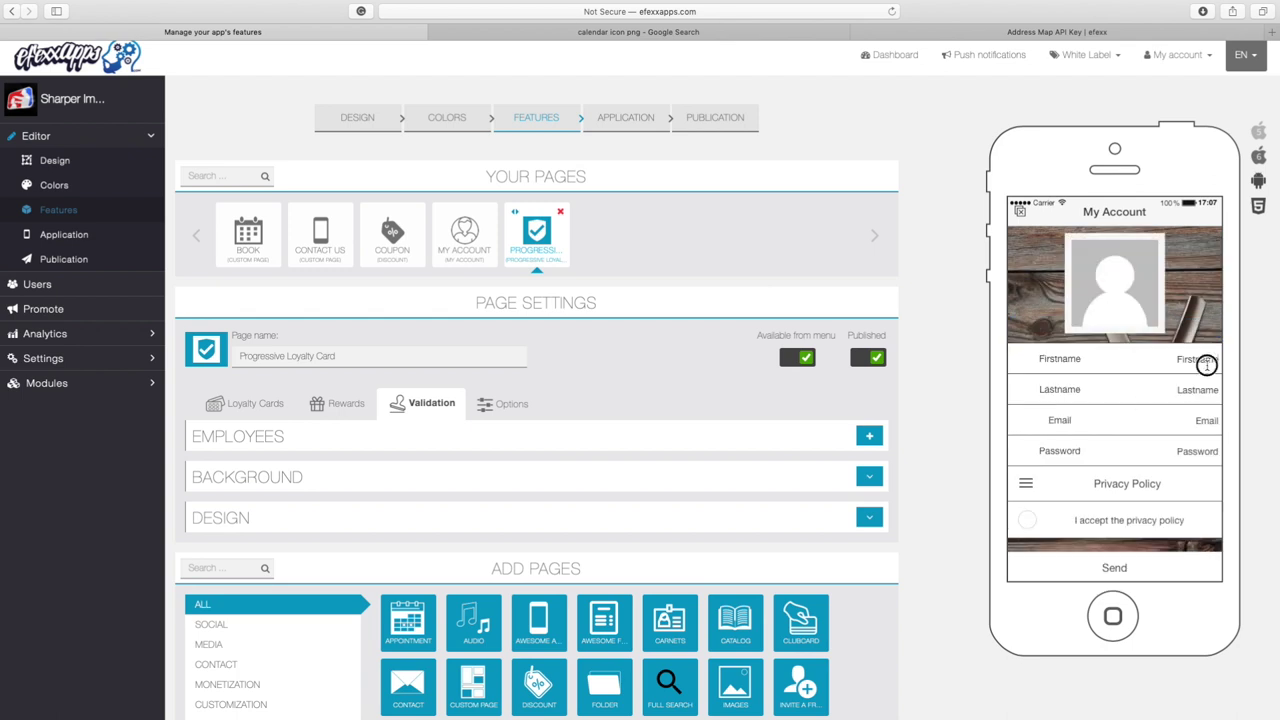
pyautogui.click(1210, 361)
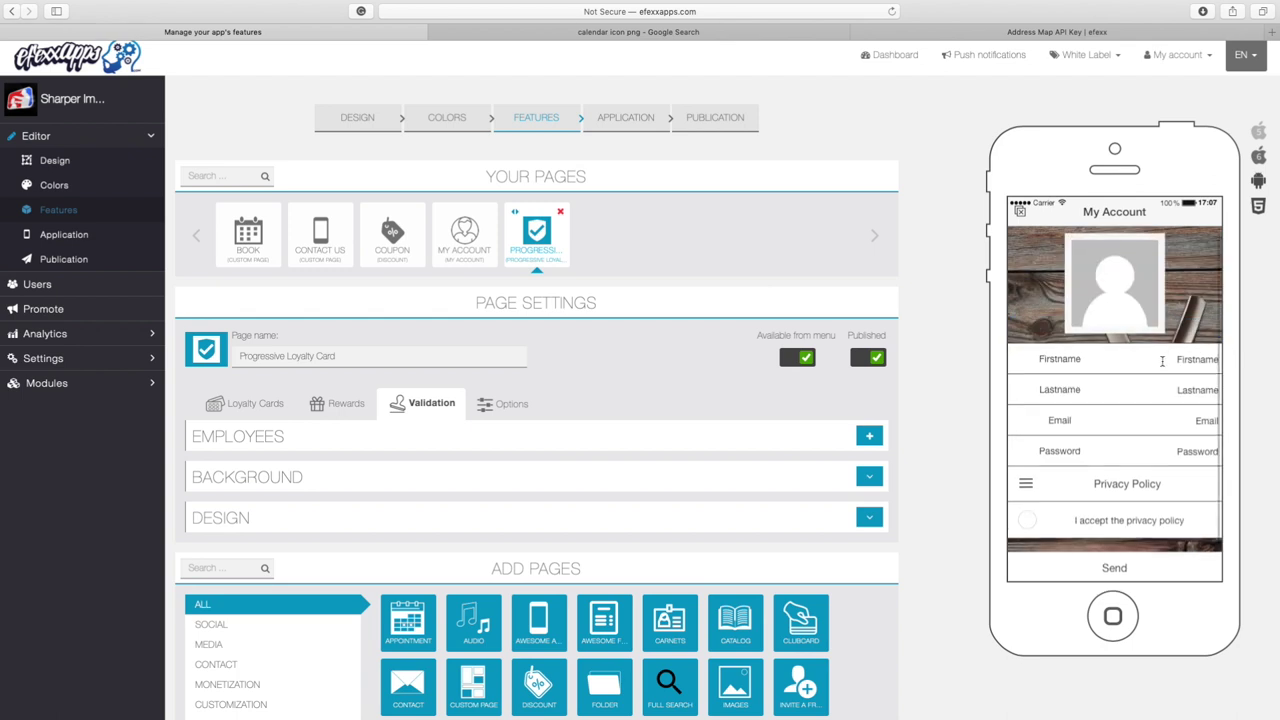
pyautogui.write('JOhn')
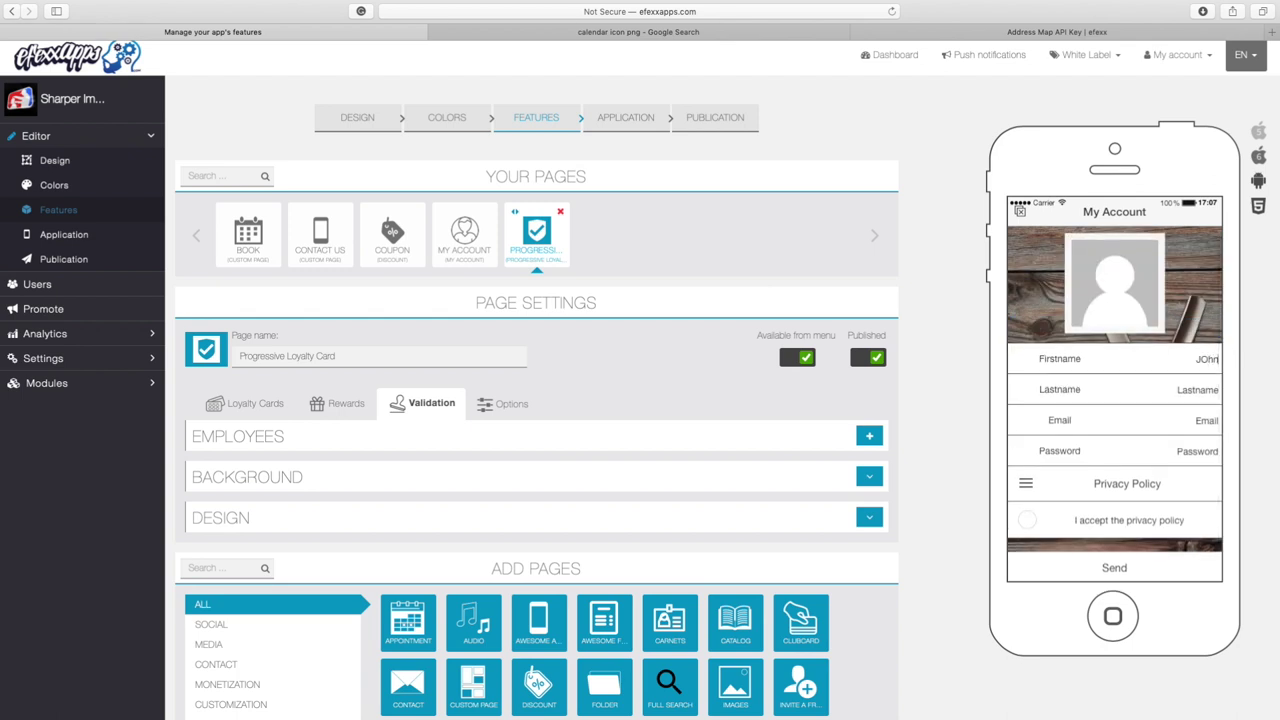
pyautogui.click(1195, 400)
pyautogui.write('Doe')
# Fill in the e-mail address and password, and accept the privacy policy
pyautogui.click(1198, 414)
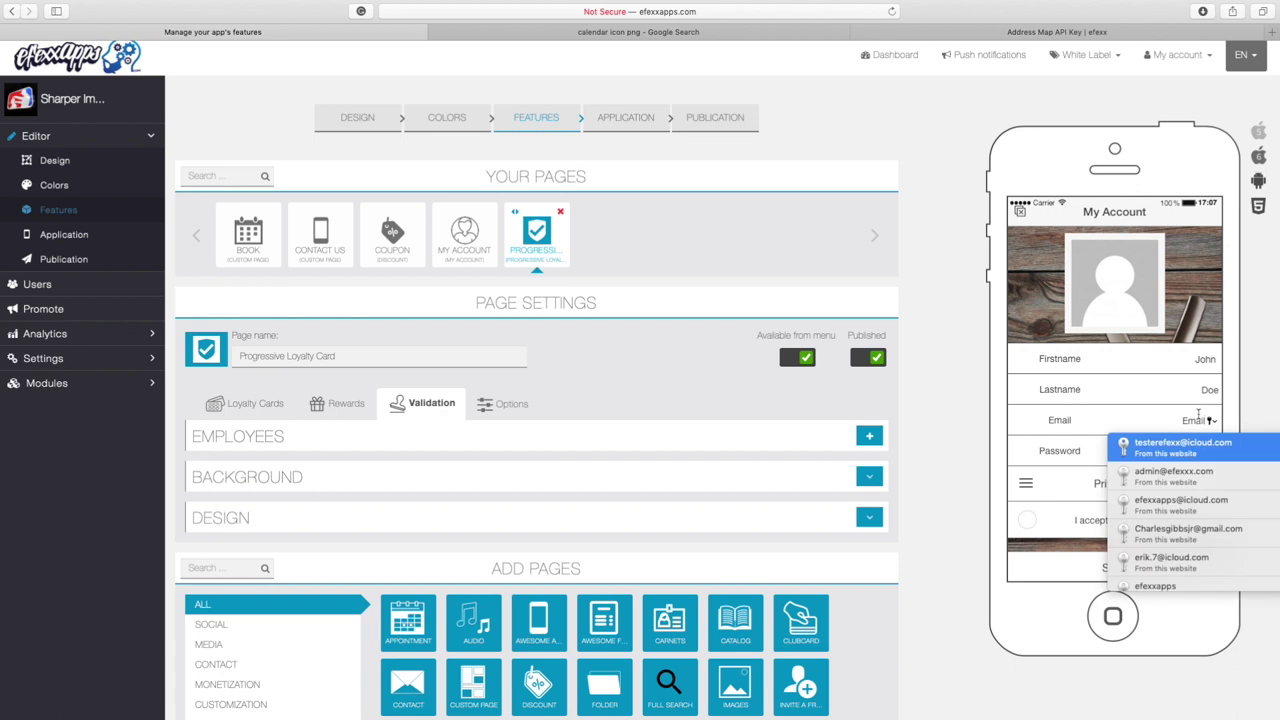
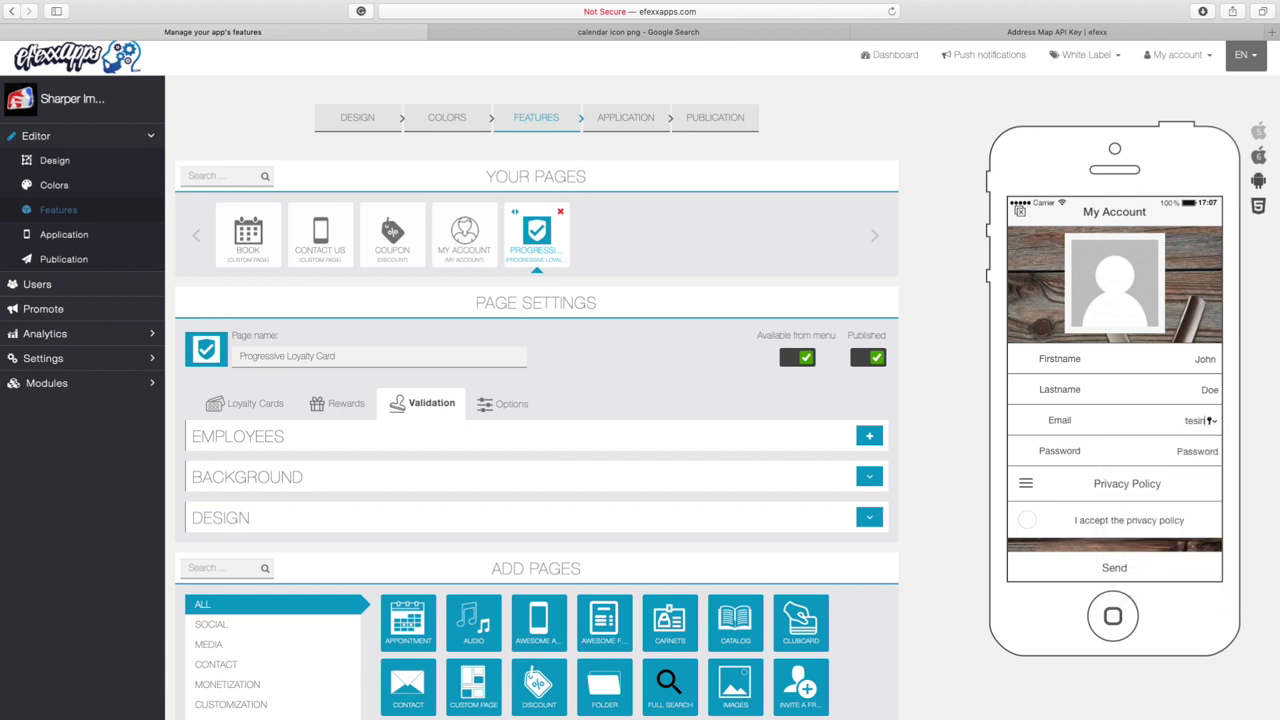
pyautogui.press('Tab')
pyautogui.write('1')
pyautogui.click(1027, 520)
pyautogui.scroll(-1, 1126, 475)
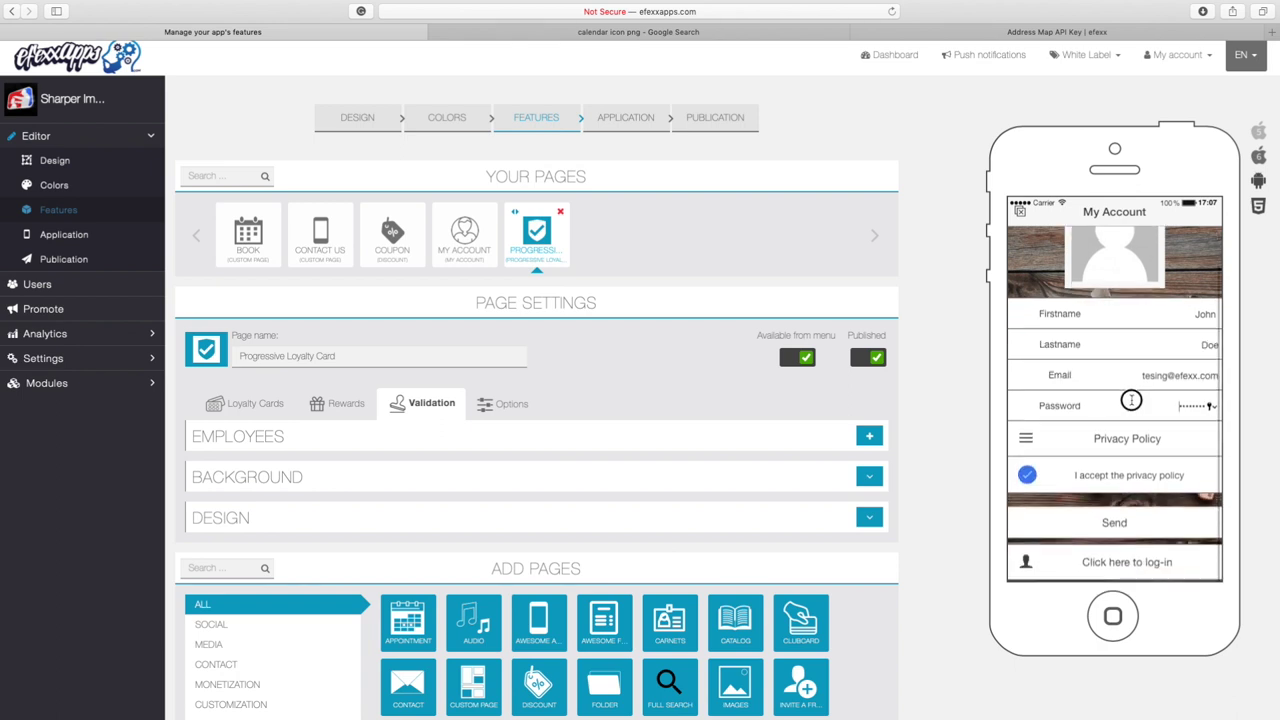
pyautogui.scroll(1, 1128, 415)
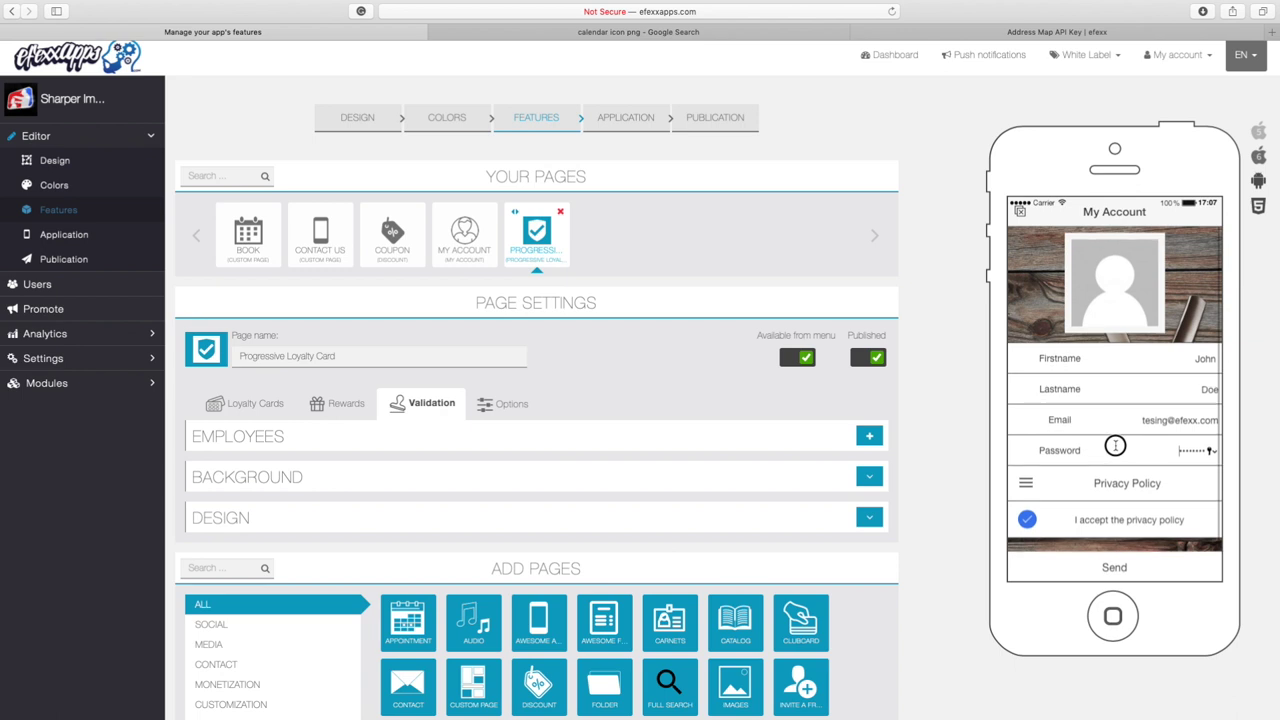
pyautogui.scroll(-1, 1117, 436)
pyautogui.scroll(-1, 1124, 412)
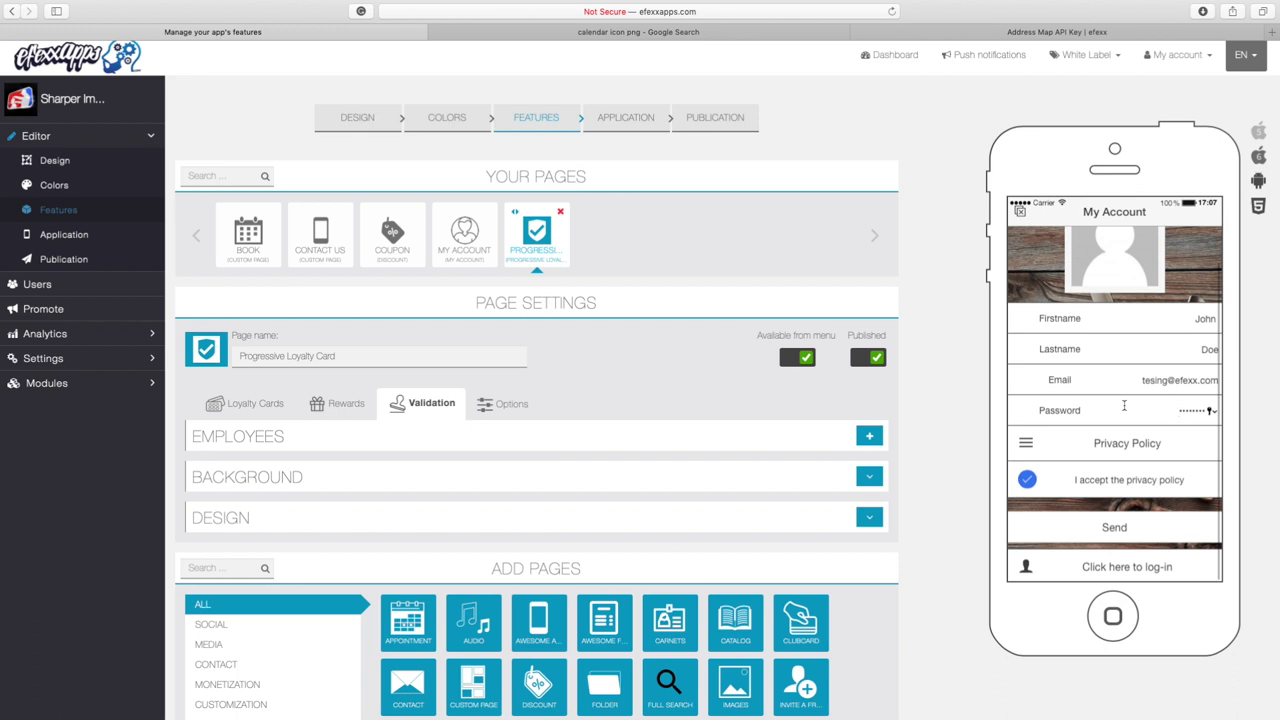
# Submit the registration, then stamp the Progressive loyalty card to bring up the password keypad
pyautogui.click(1106, 532)
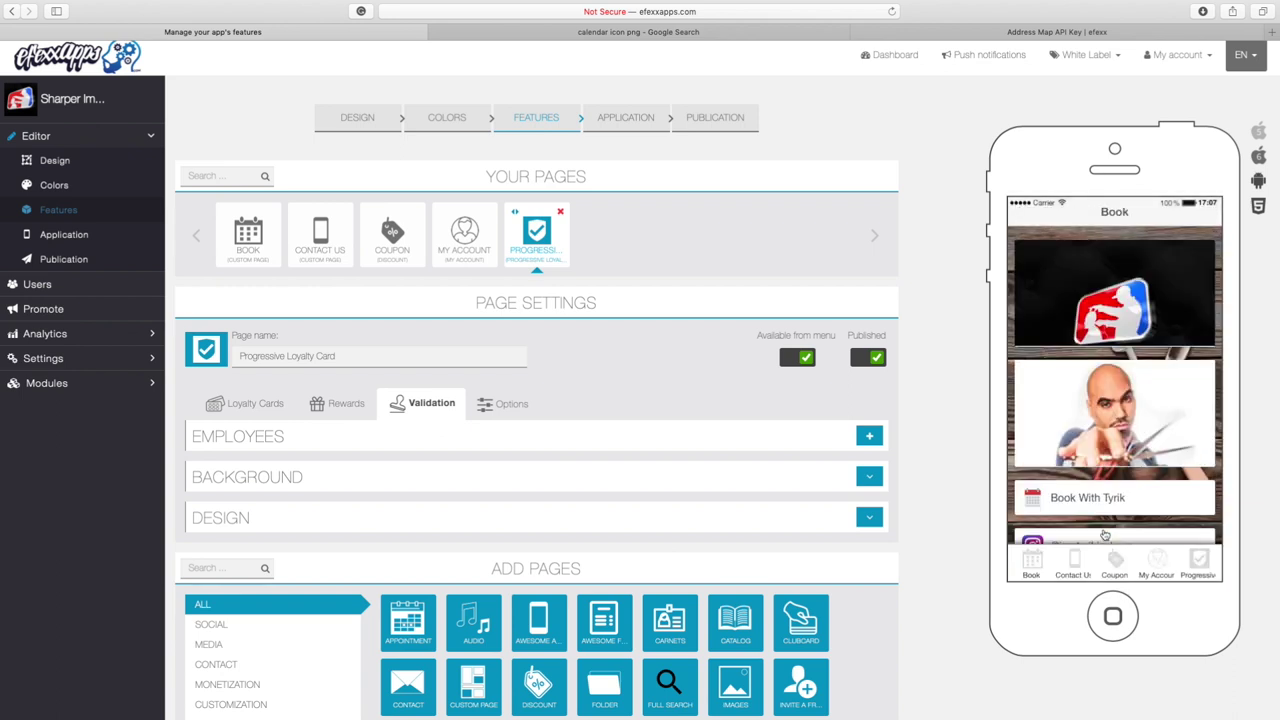
pyautogui.click(1200, 562)
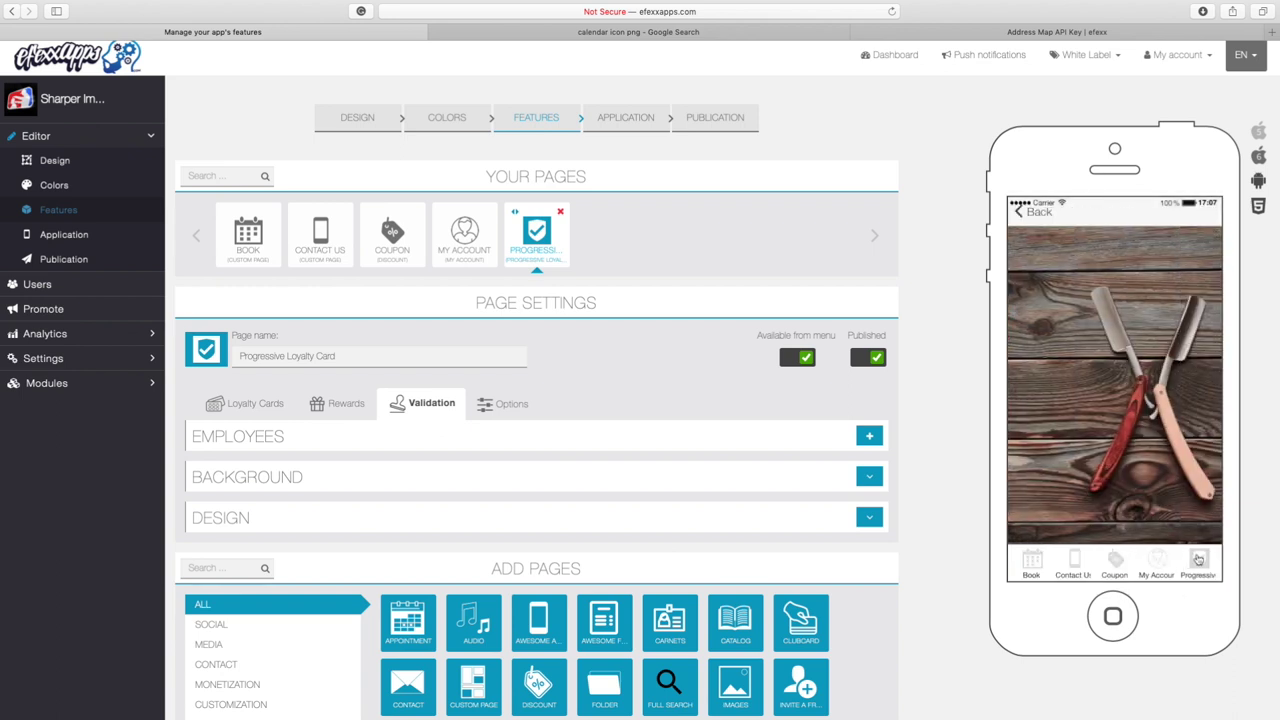
pyautogui.scroll(-5, 1143, 448)
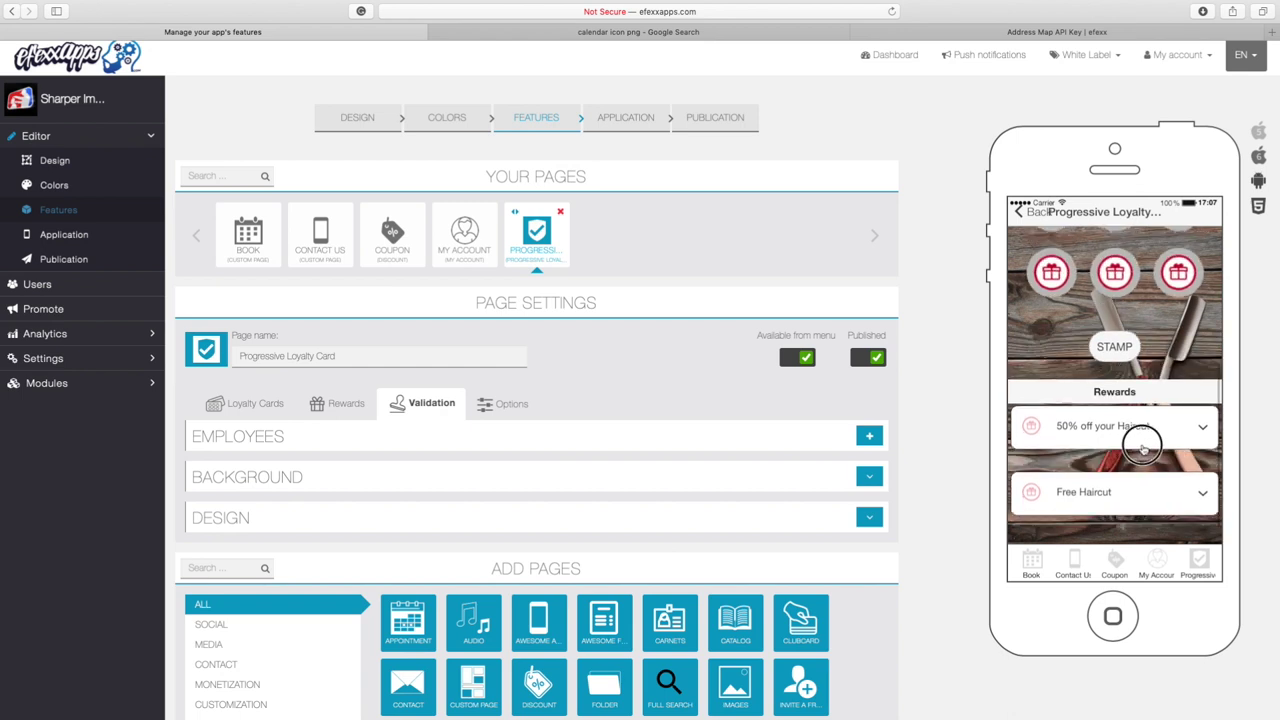
pyautogui.click(1114, 355)
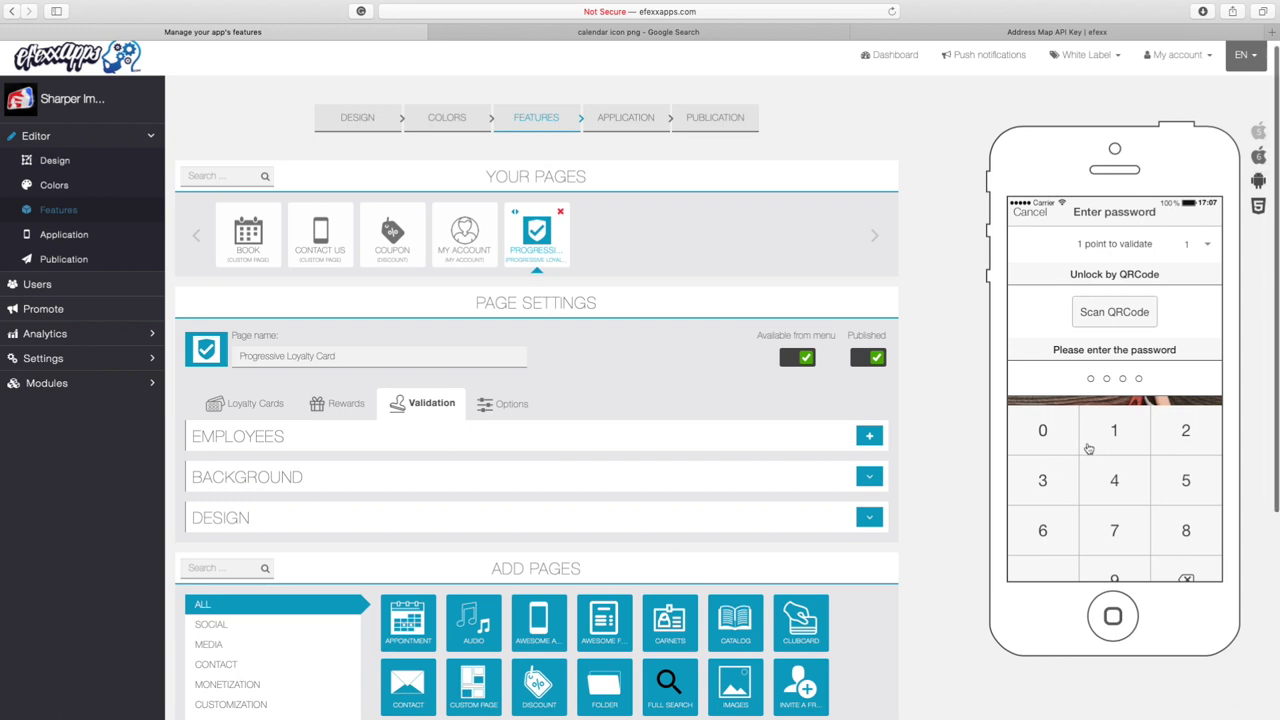
pyautogui.moveTo(1088, 449); pyautogui.dragTo(1098, 485)
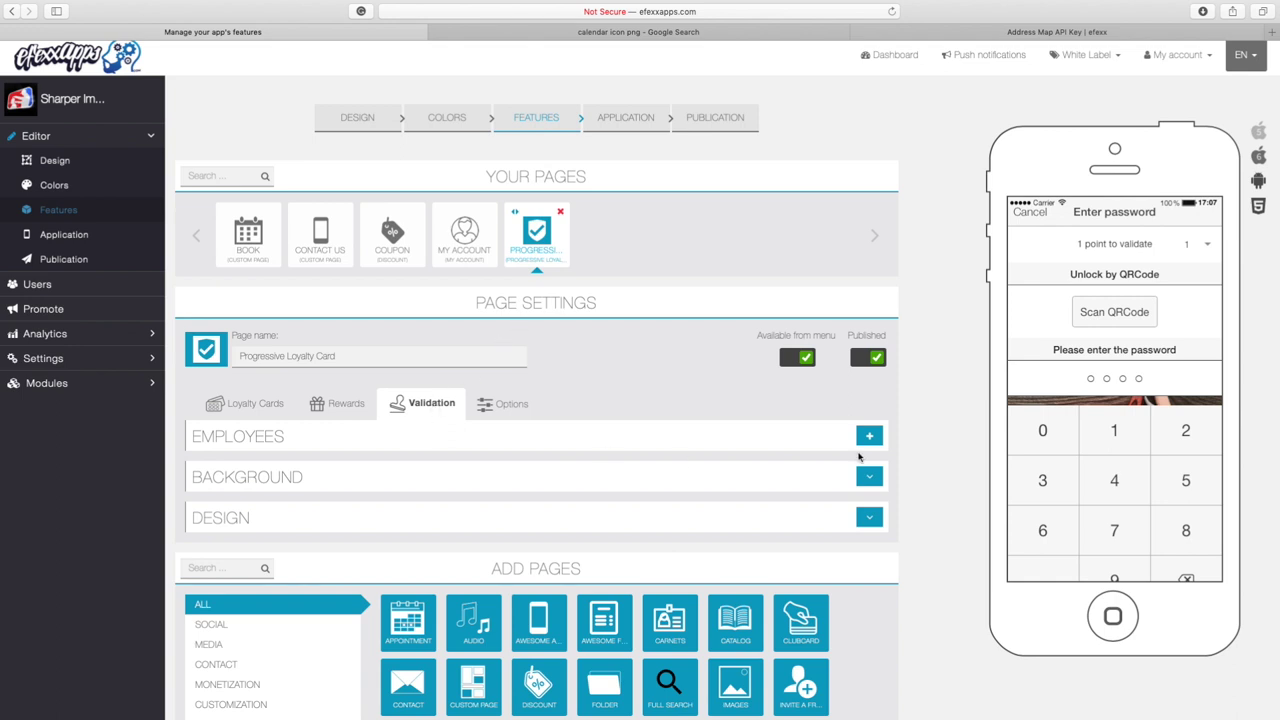
# Add a second employee named Barber with a pincode to the Validation Employees list
pyautogui.click(869, 437)
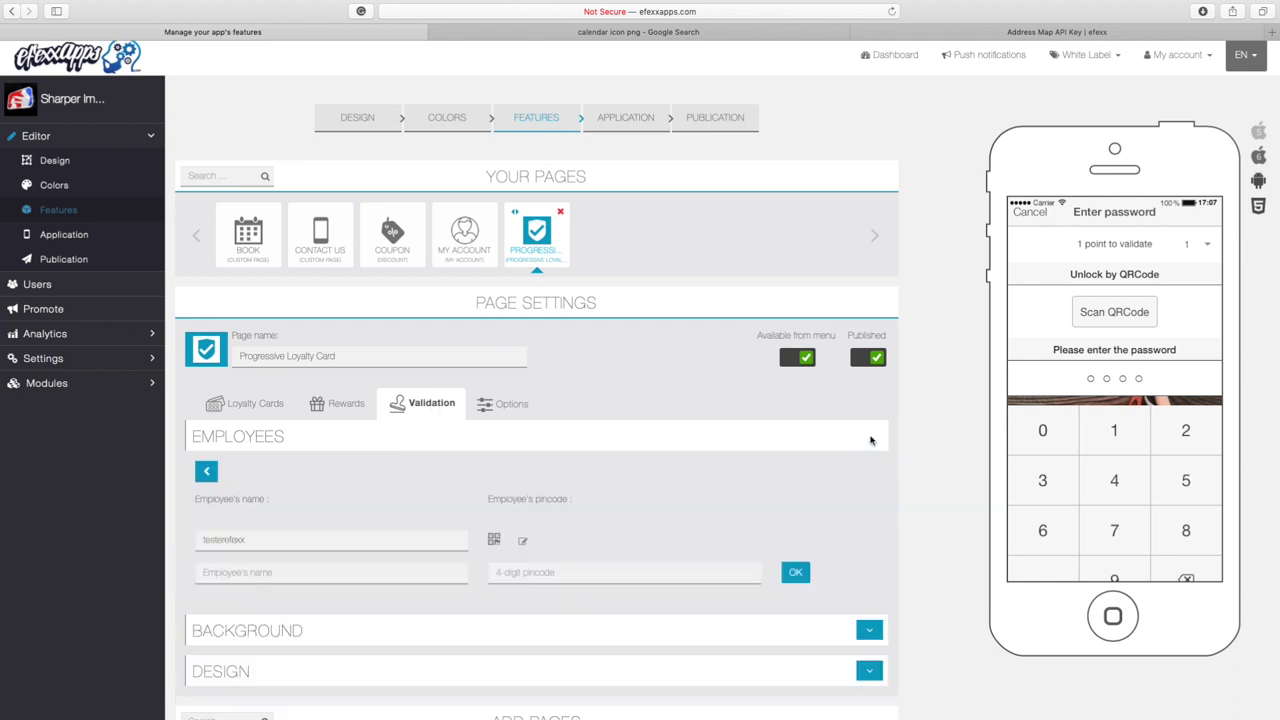
pyautogui.scroll(-2, 666, 563)
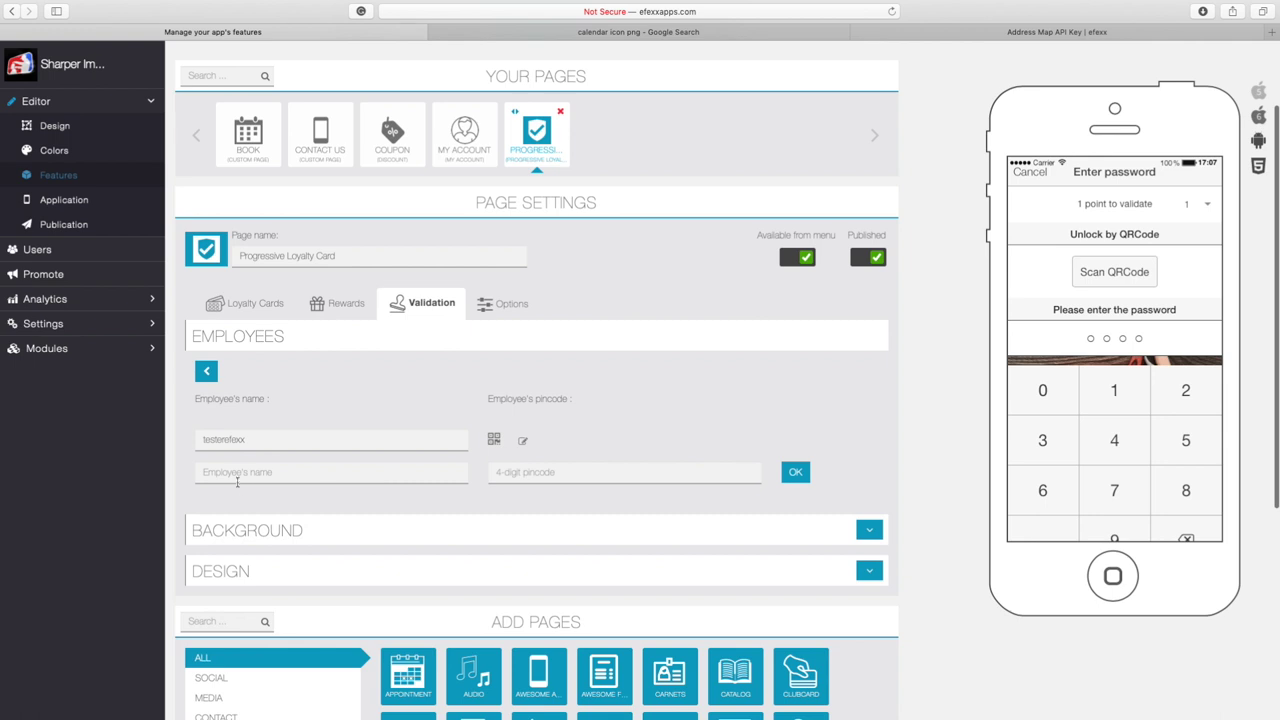
pyautogui.click(236, 474)
pyautogui.write('Barber')
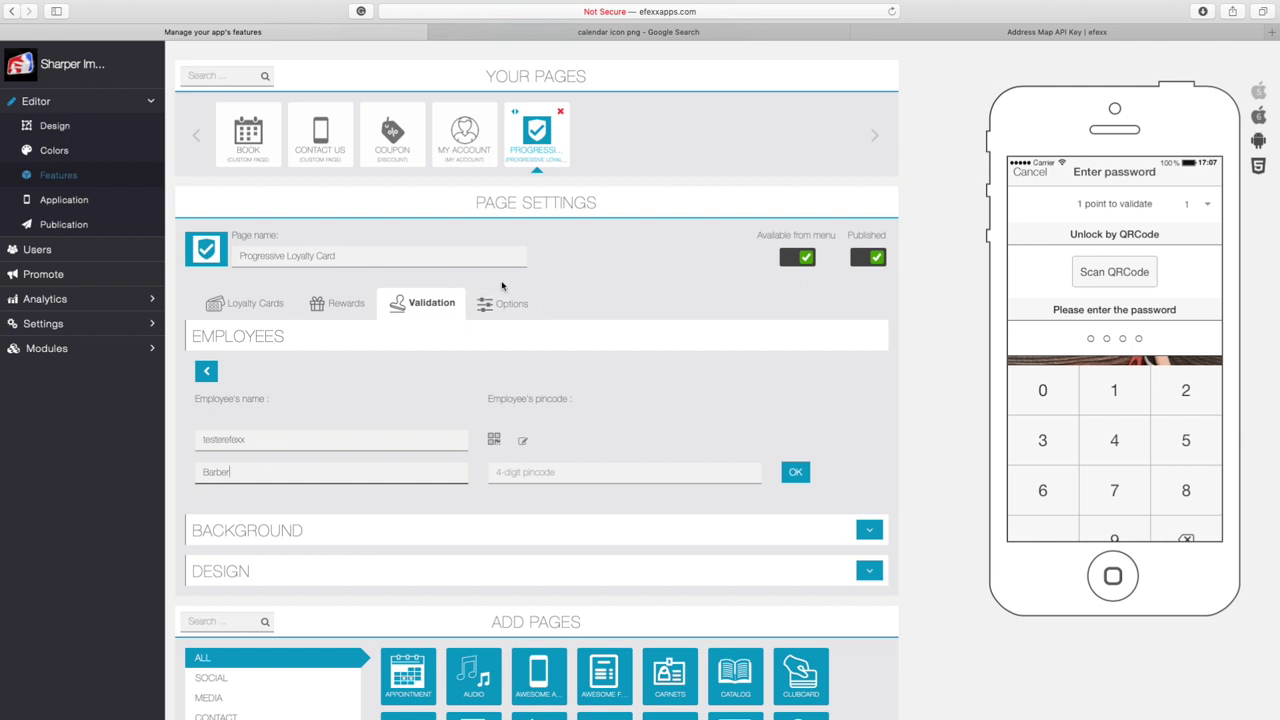
pyautogui.moveTo(489, 398); pyautogui.dragTo(574, 398)
pyautogui.click(563, 440)
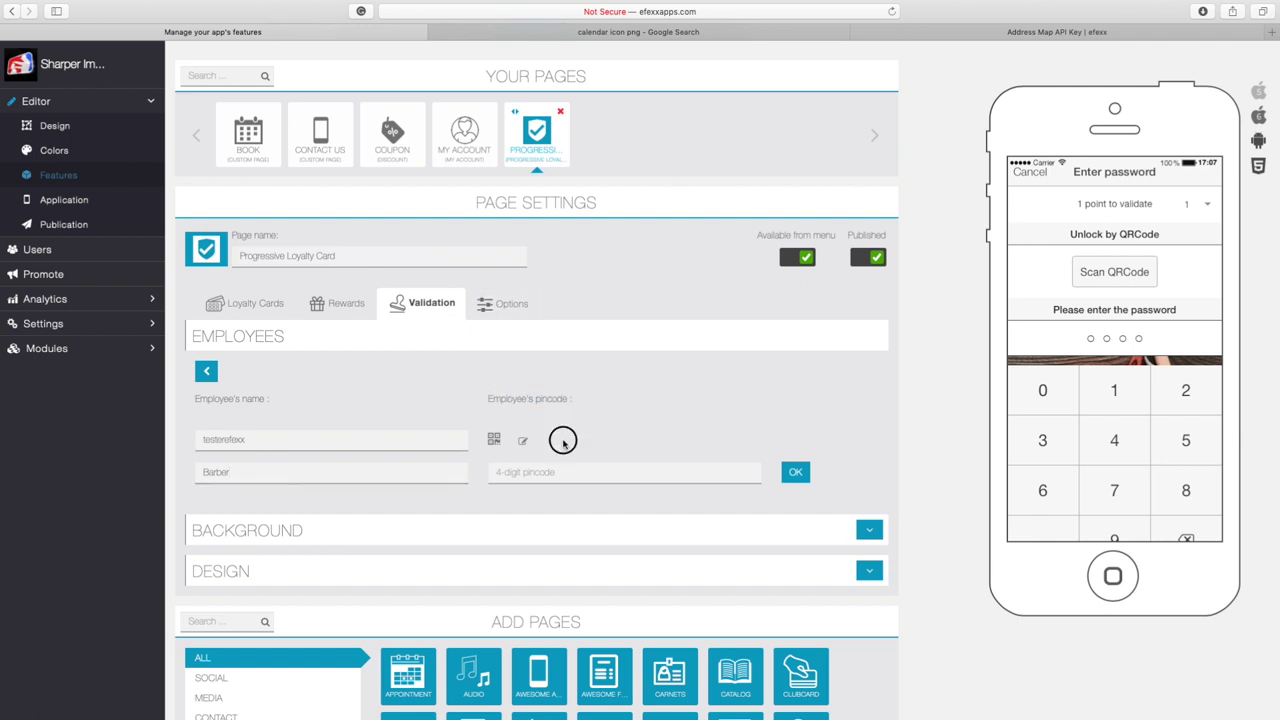
pyautogui.click(518, 476)
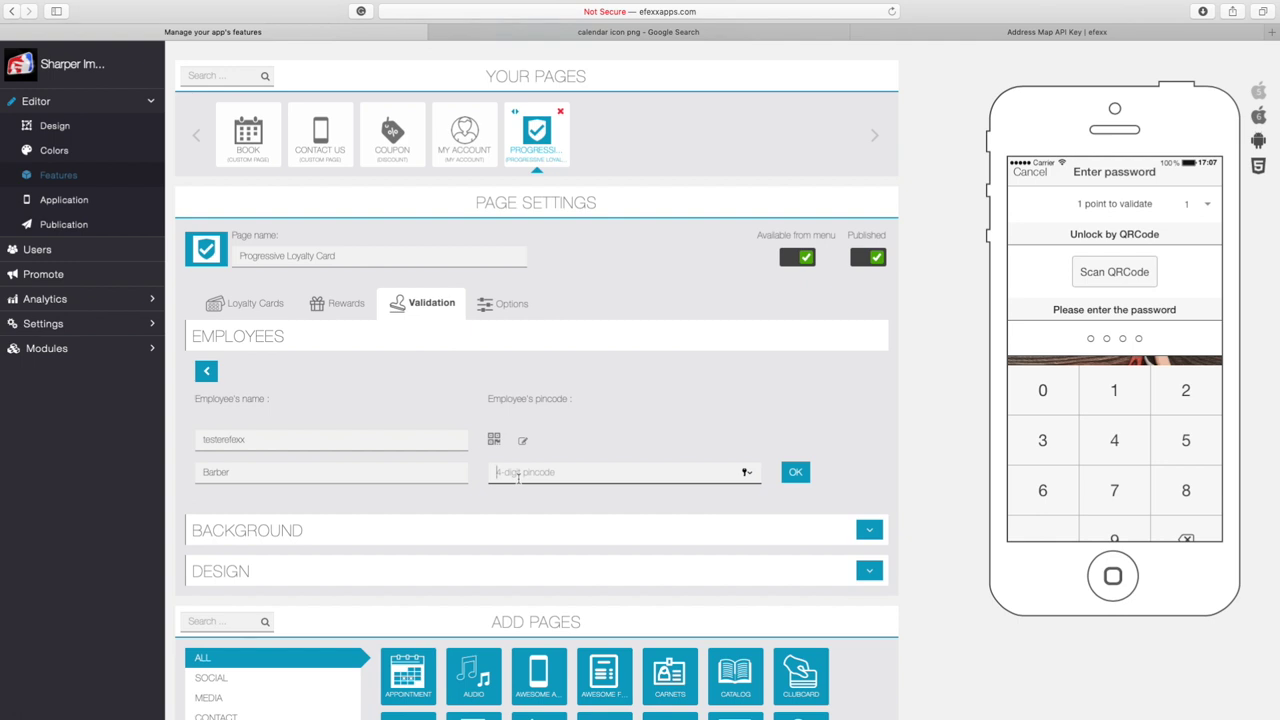
pyautogui.write('1')
pyautogui.click(797, 473)
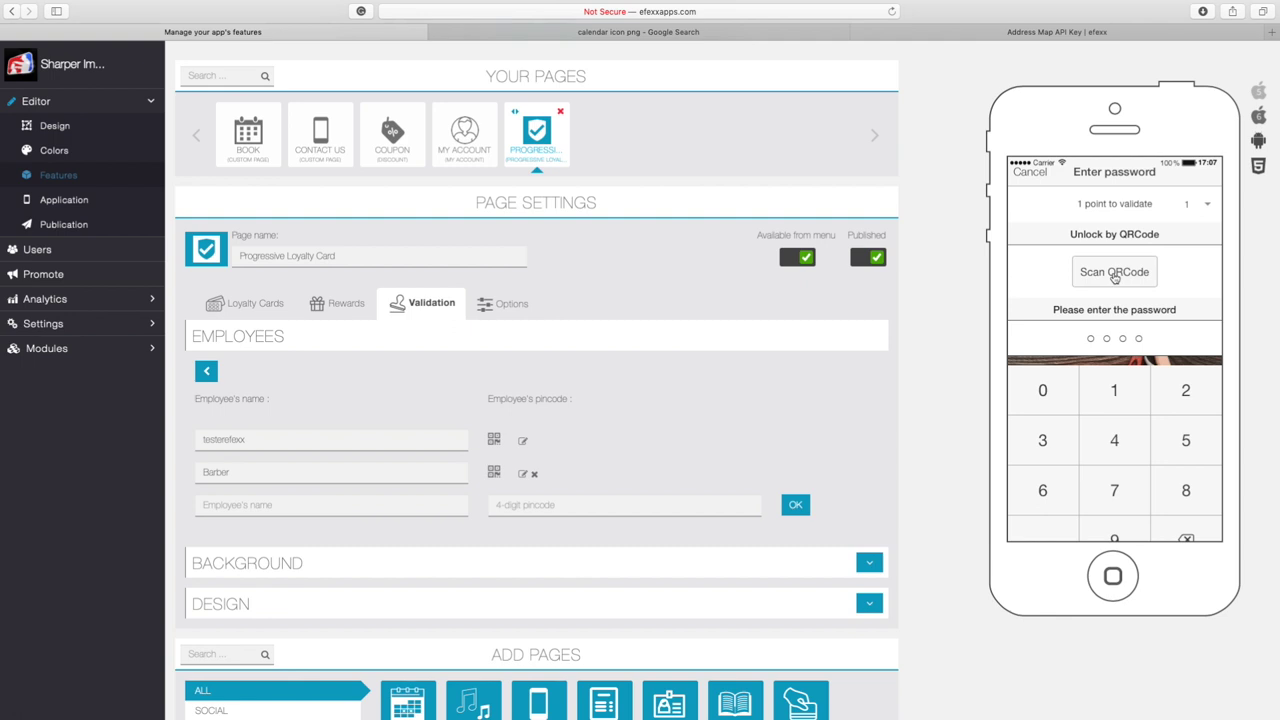
pyautogui.scroll(-1, 1114, 278)
# Download the Barber employee's QR code and enlarge the Barber.png window in Preview
pyautogui.click(494, 474)
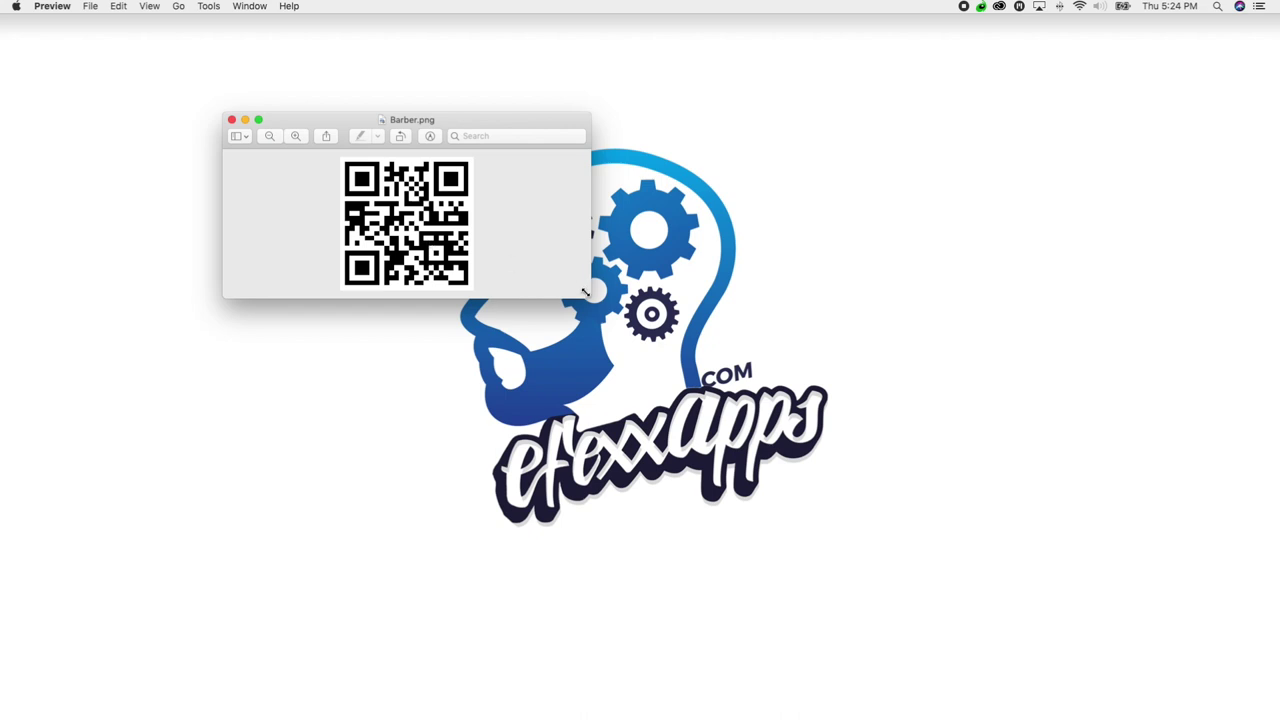
pyautogui.moveTo(590, 297); pyautogui.dragTo(623, 394)
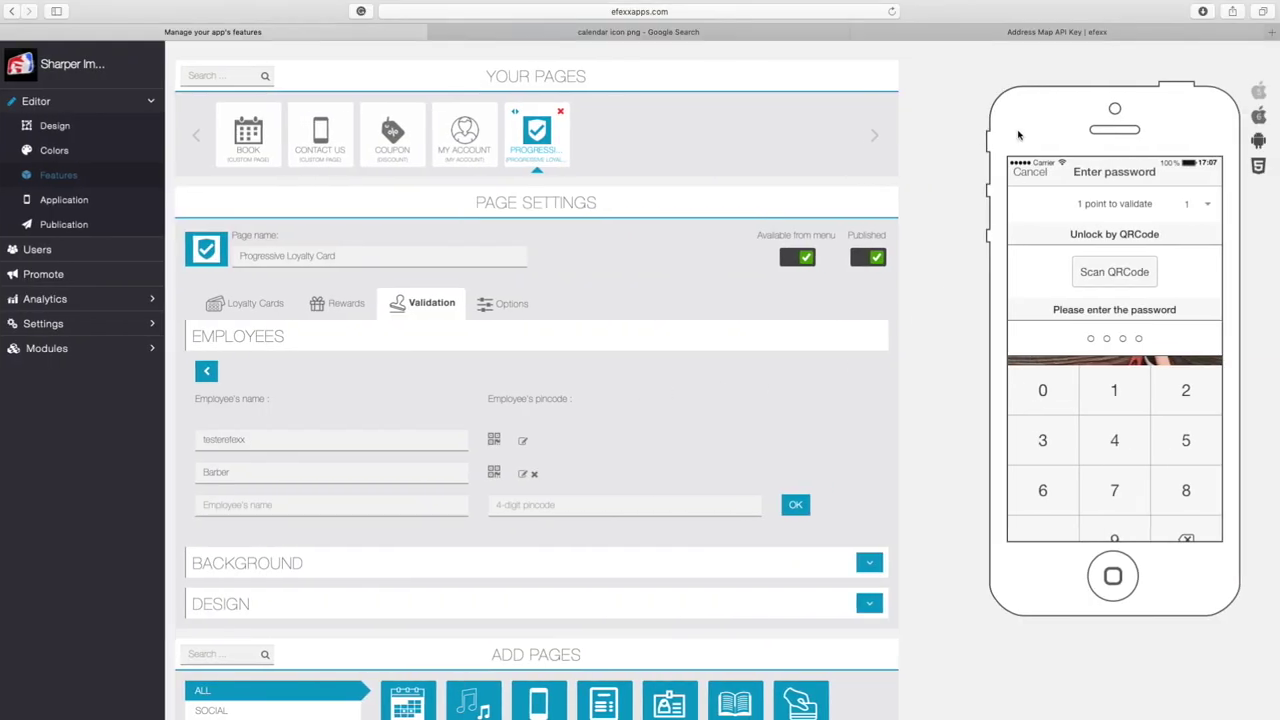
# Cancel the phone preview's Enter password sheet to return to the gift-stamp grid
pyautogui.scroll(-1, 1082, 362)
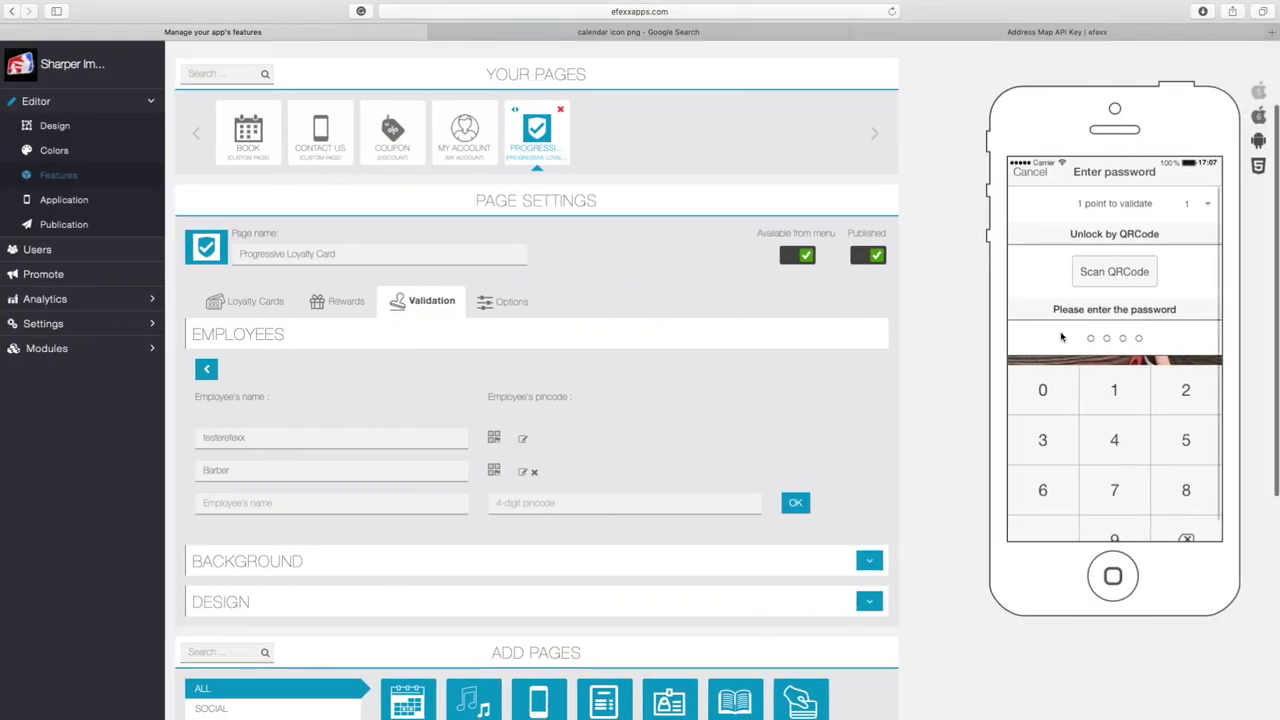
pyautogui.scroll(-2, 1060, 290)
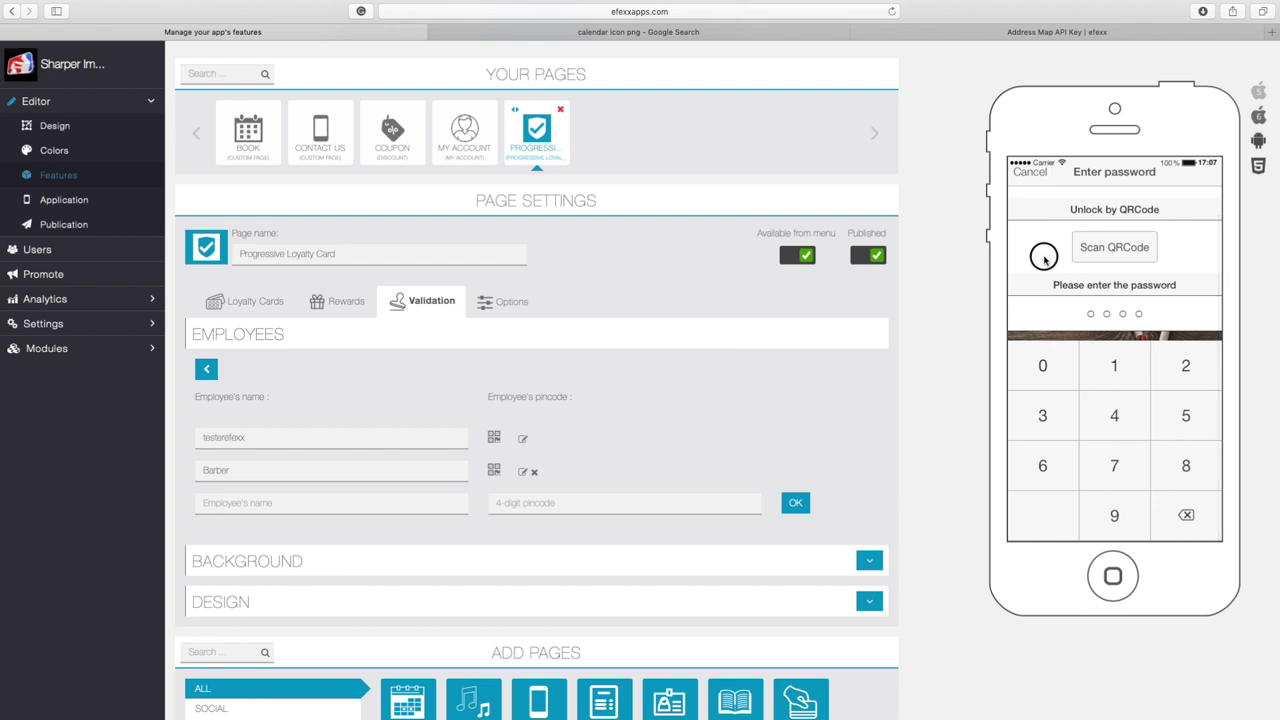
pyautogui.scroll(2, 1062, 280)
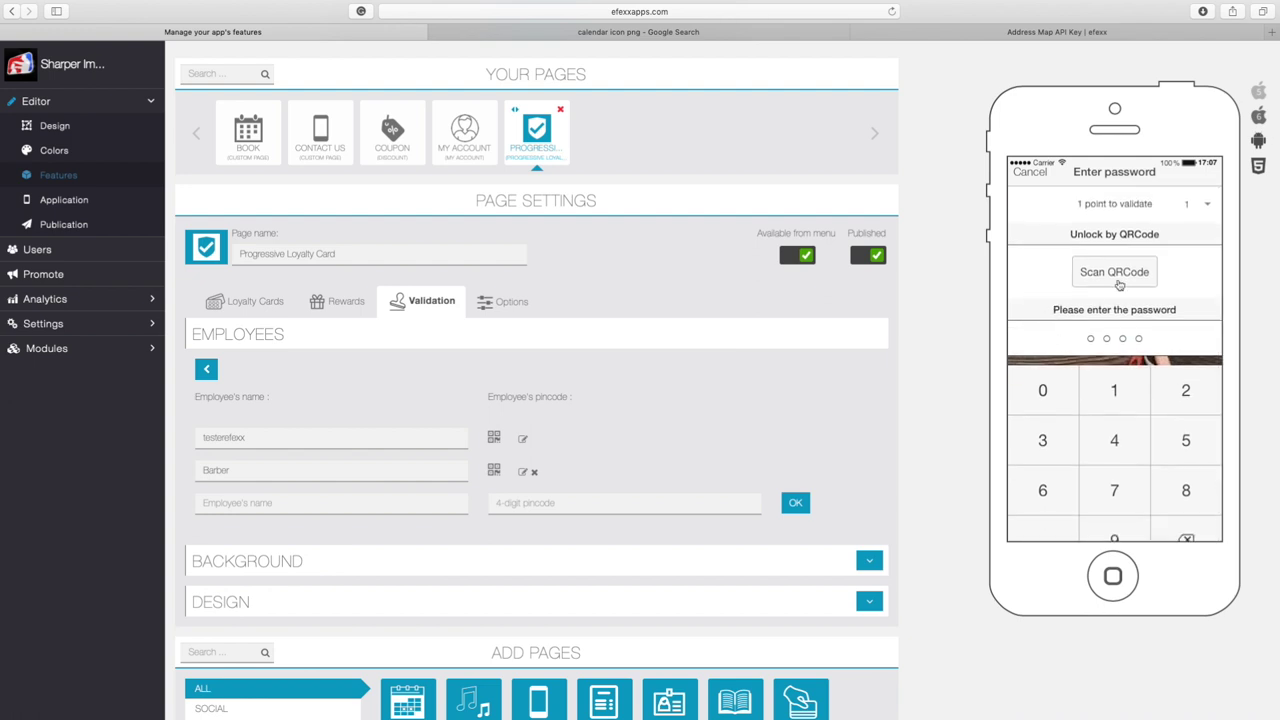
pyautogui.click(1030, 171)
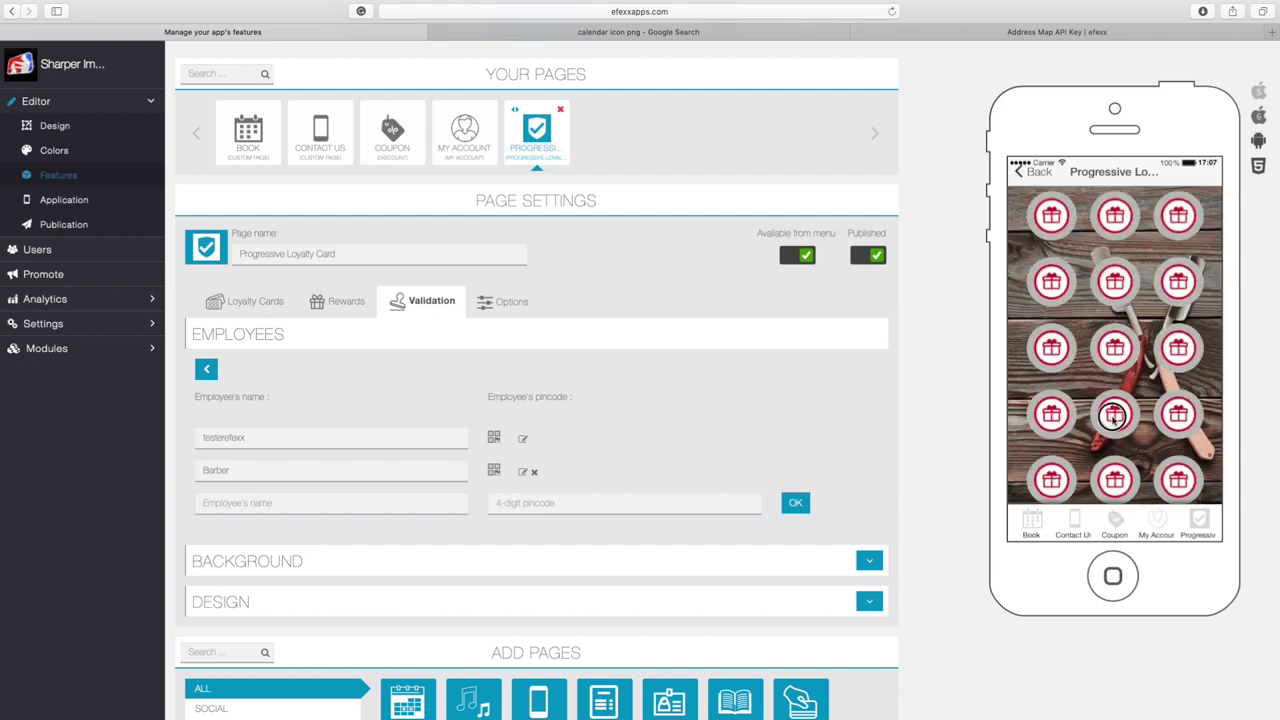
pyautogui.scroll(-5, 1116, 252)
pyautogui.click(1116, 272)
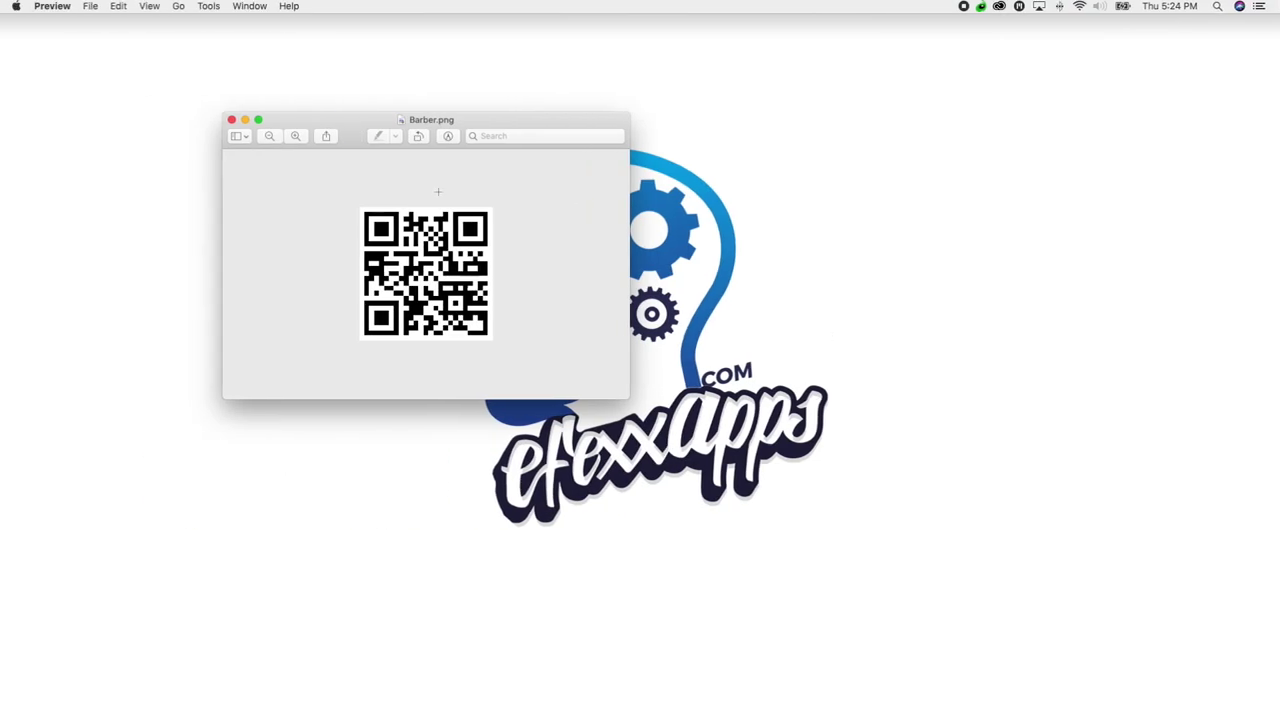
pyautogui.hotkey('ctrl', 'Right')
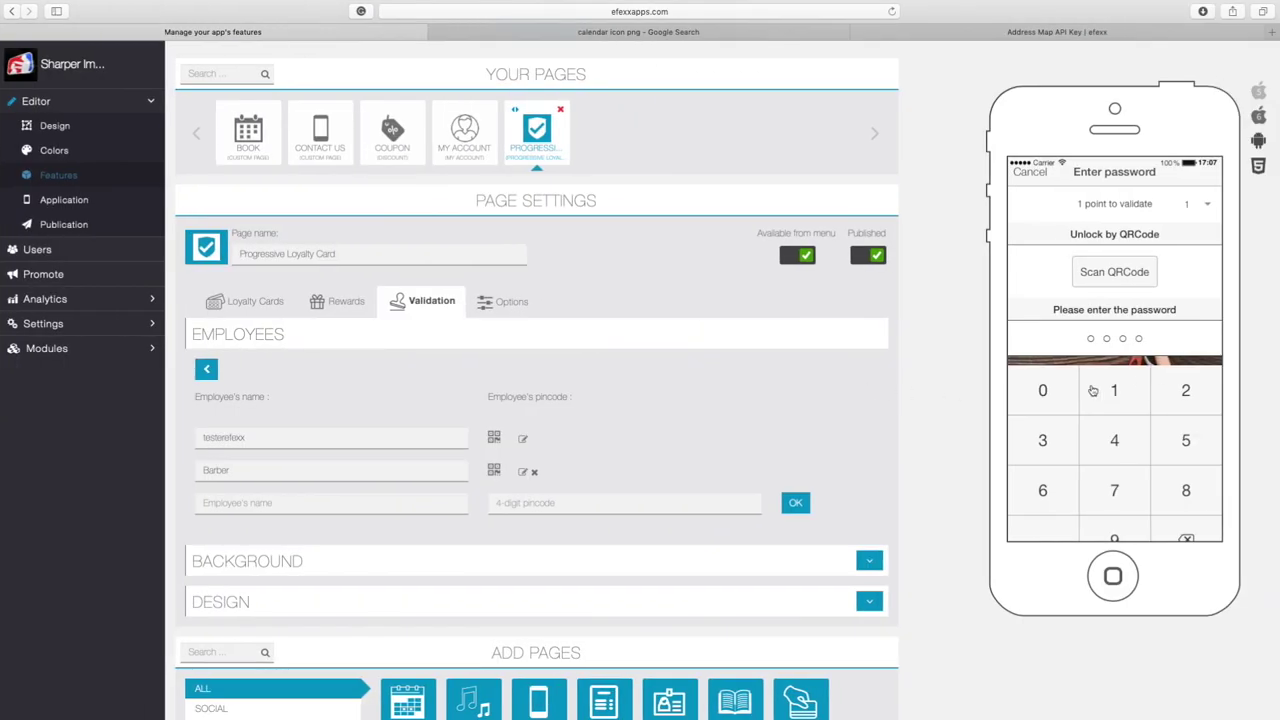
pyautogui.click(1037, 180)
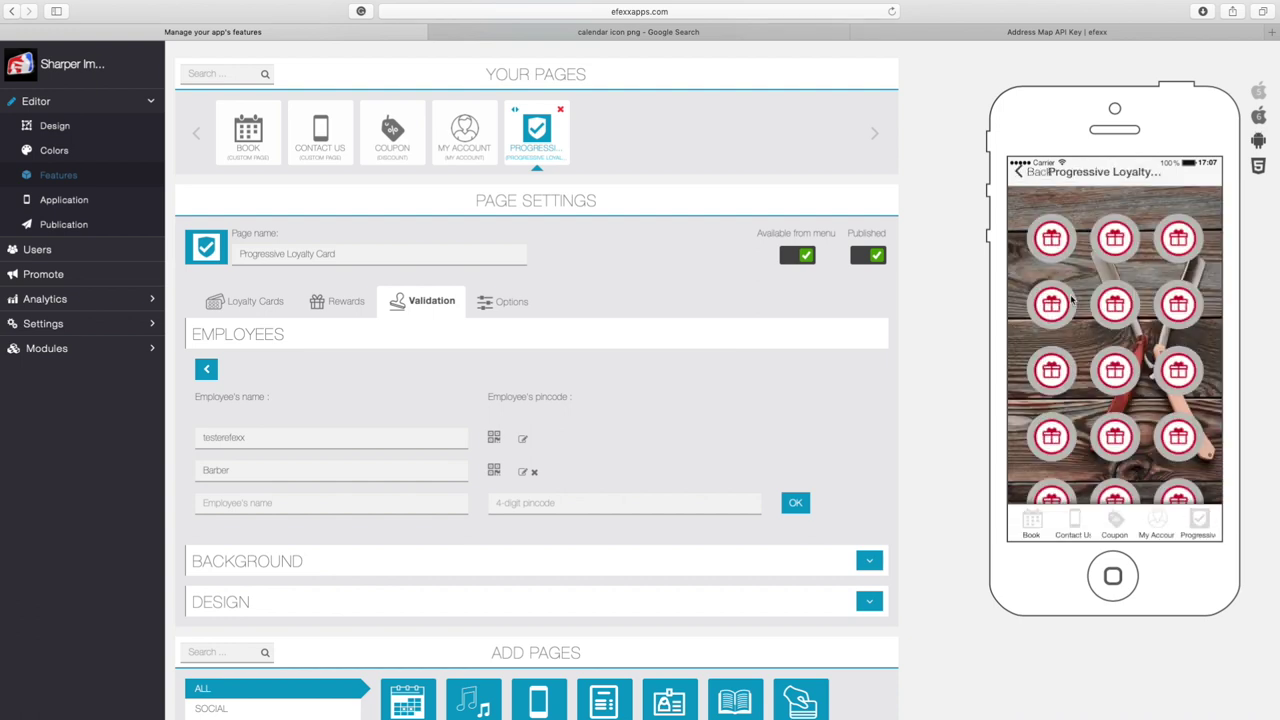
pyautogui.moveTo(1051, 357); pyautogui.dragTo(1061, 250)
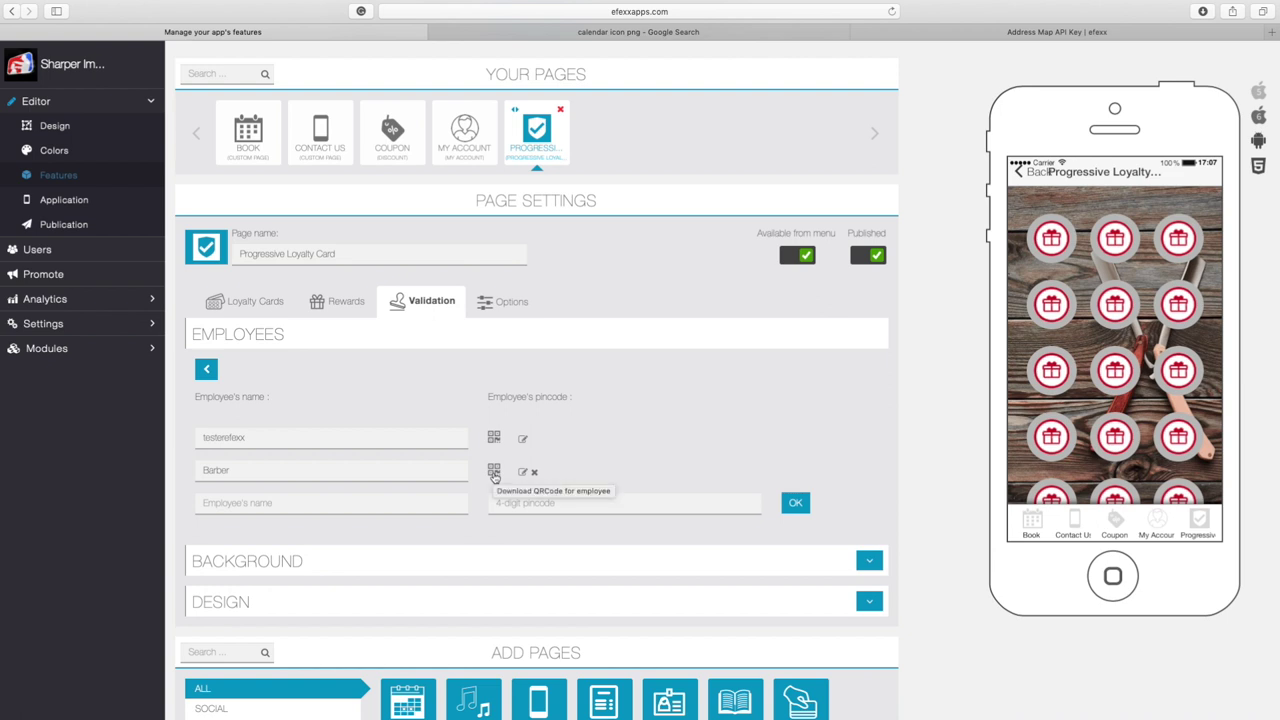
# Validate one point by tapping a stamp, entering the 4-digit employee PIN, and confirming
pyautogui.click(1054, 256)
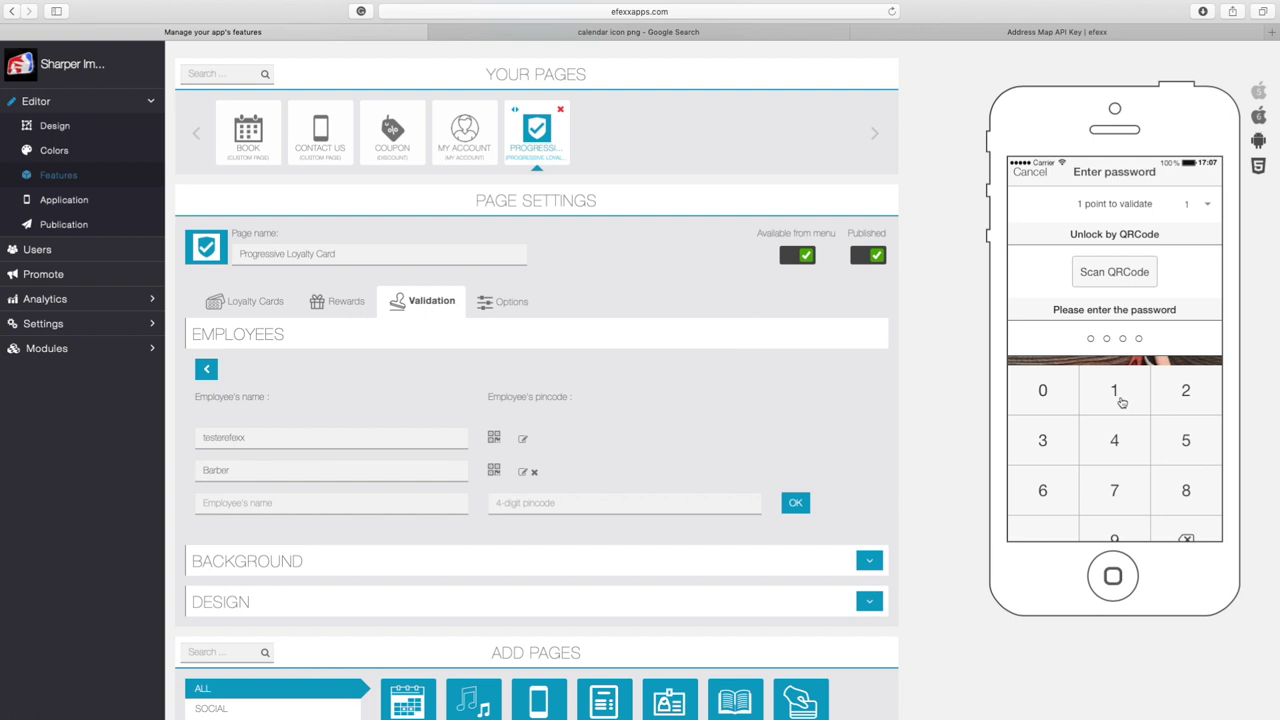
pyautogui.click(1122, 402)
pyautogui.click(1176, 400)
pyautogui.click(1059, 444)
pyautogui.click(1113, 441)
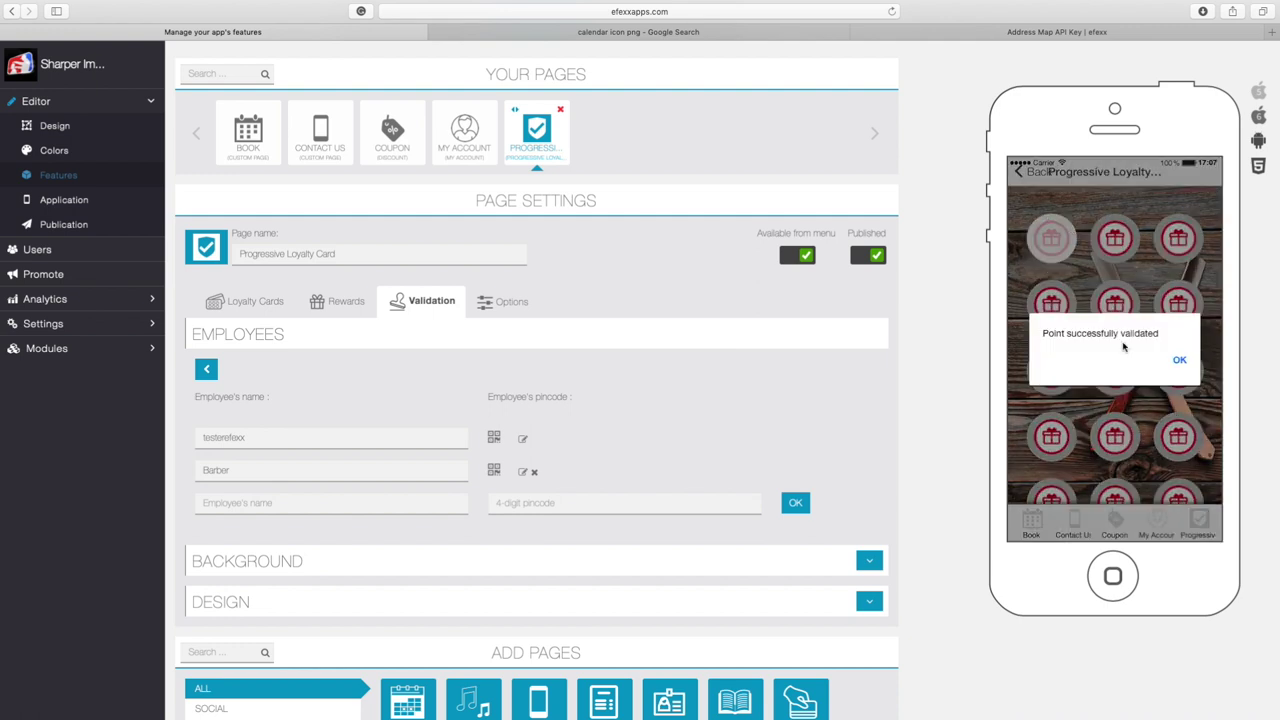
pyautogui.click(1180, 359)
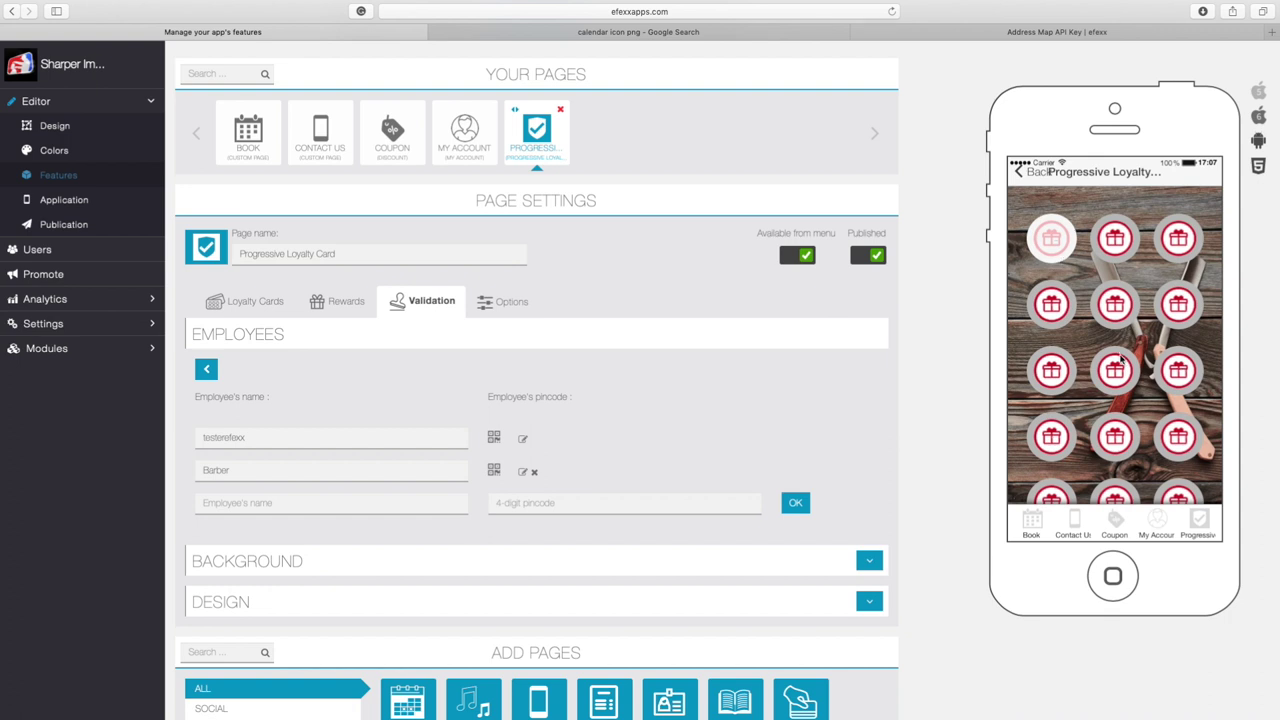
# Check the 50% off your Haircut reward details, then reopen the stamp password keypad
pyautogui.scroll(-5, 1120, 369)
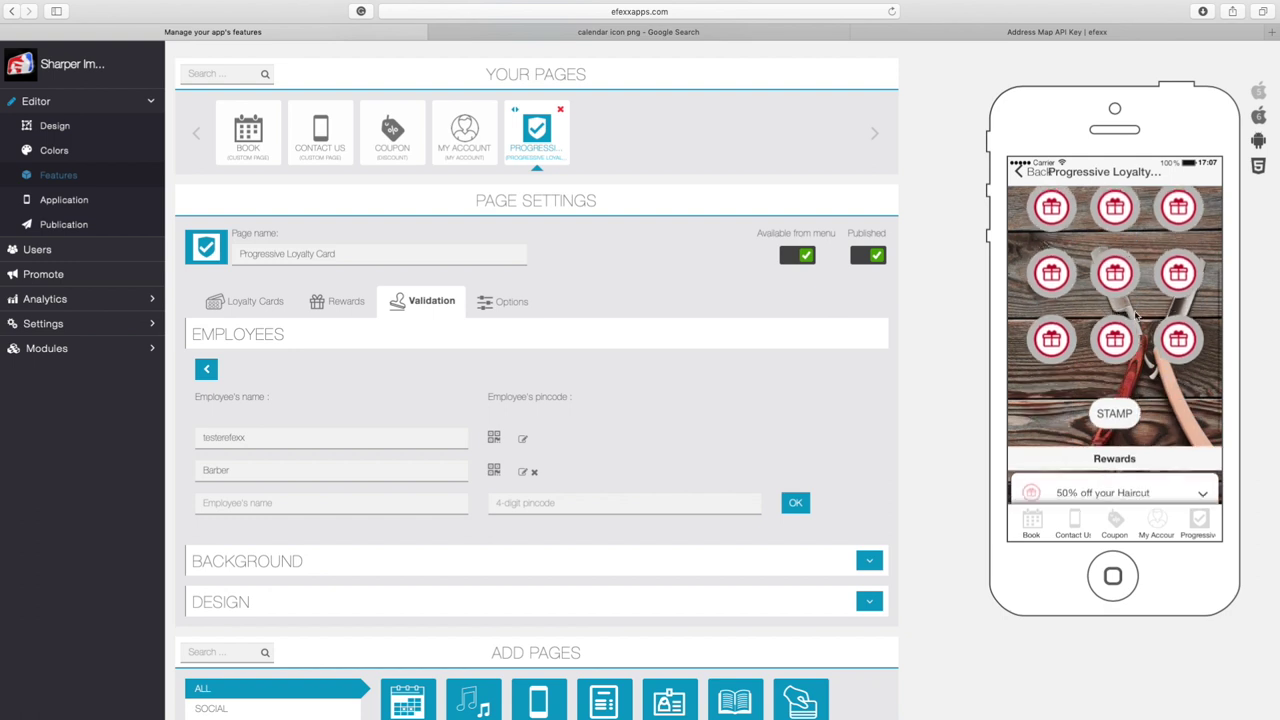
pyautogui.scroll(-2, 1155, 403)
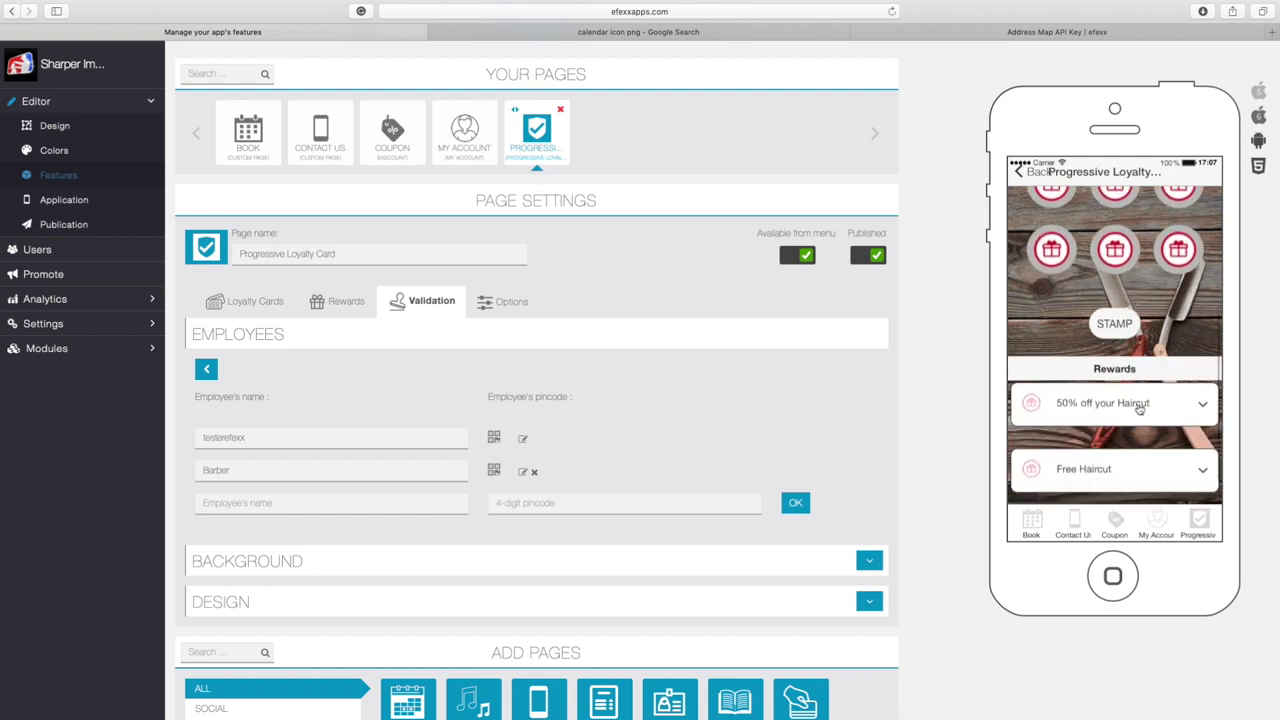
pyautogui.click(1140, 405)
pyautogui.moveTo(1145, 410); pyautogui.dragTo(1145, 376)
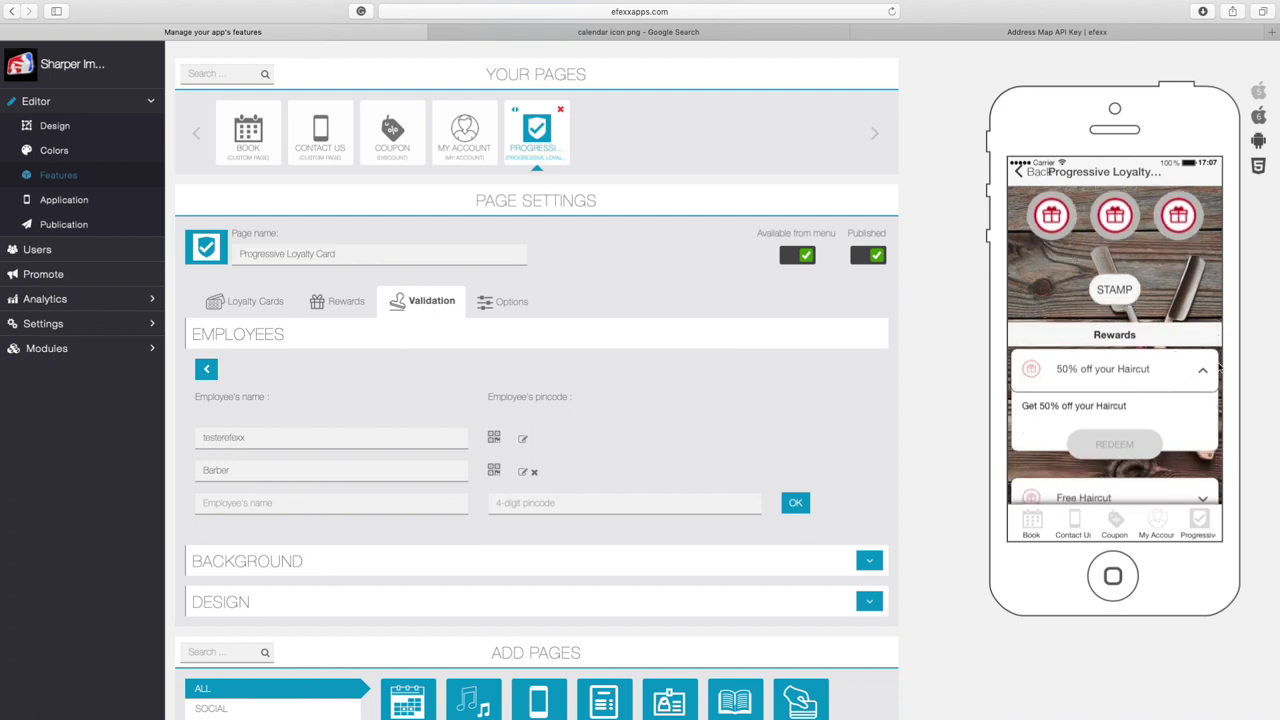
pyautogui.click(1119, 446)
pyautogui.click(1121, 445)
pyautogui.moveTo(1167, 272); pyautogui.dragTo(1115, 383)
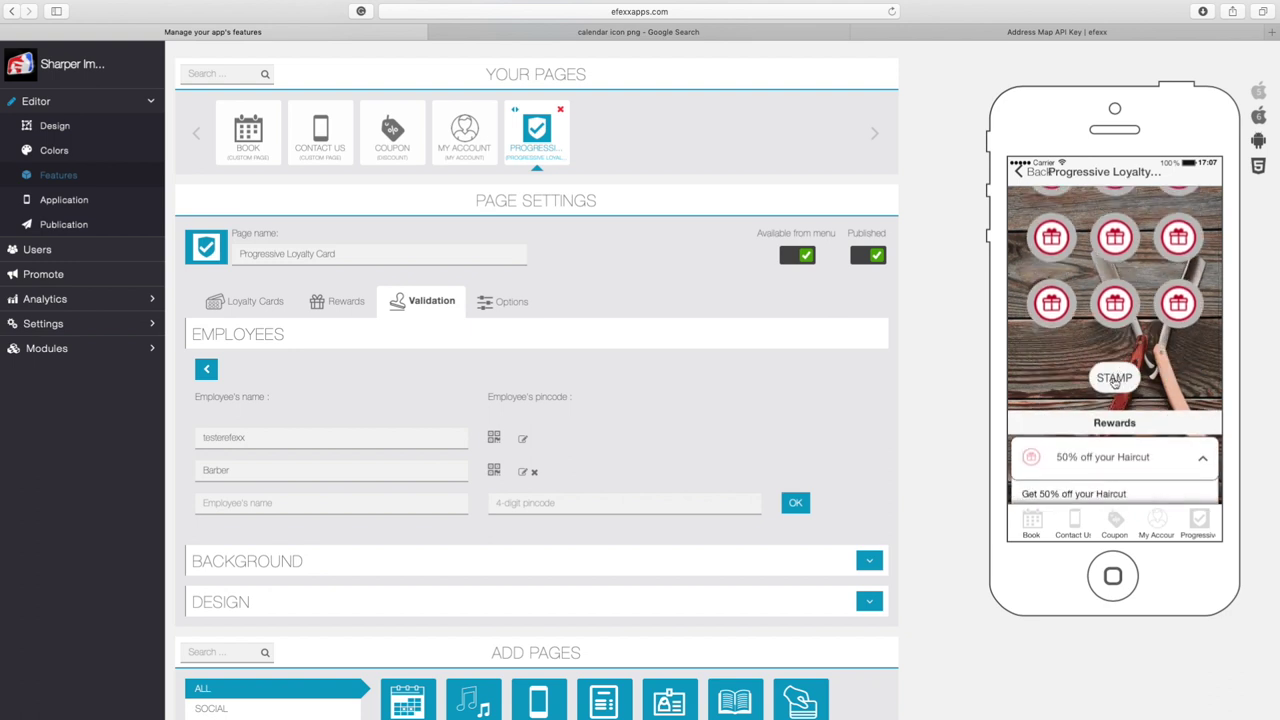
pyautogui.click(1114, 379)
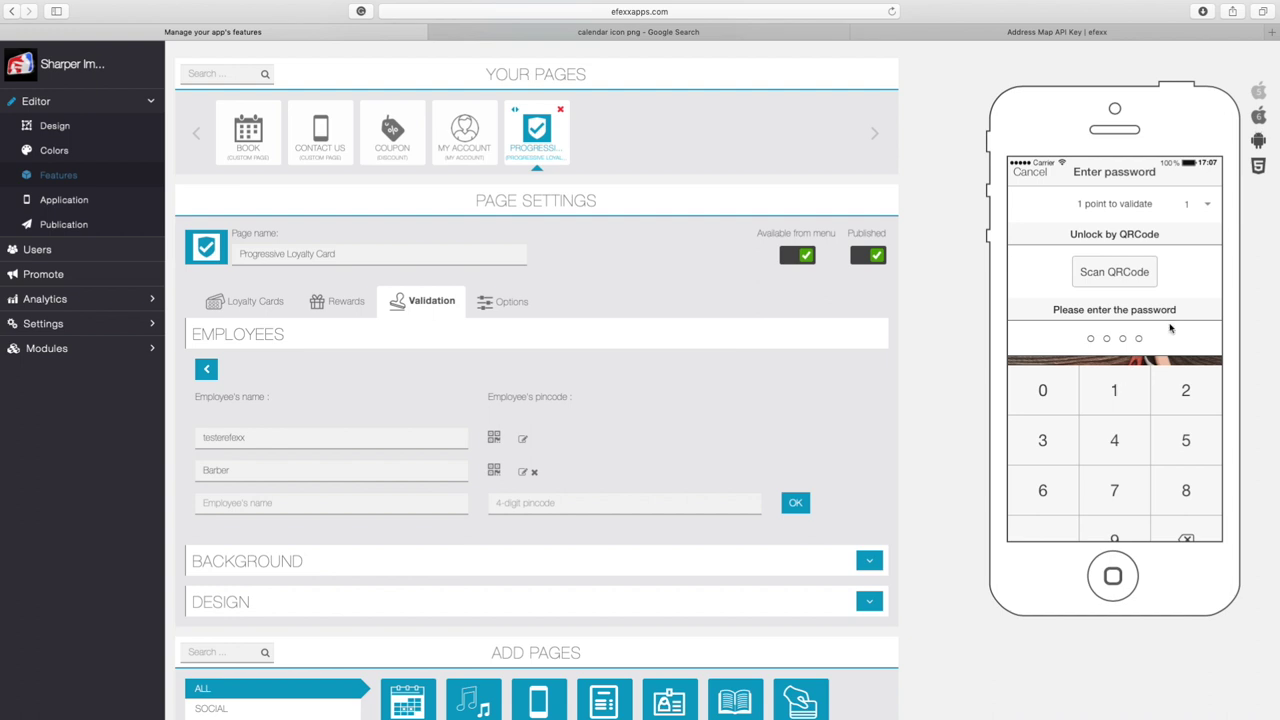
# Validate 5 points at once with the employee pincode, then scroll down to Rewards
pyautogui.click(1211, 207)
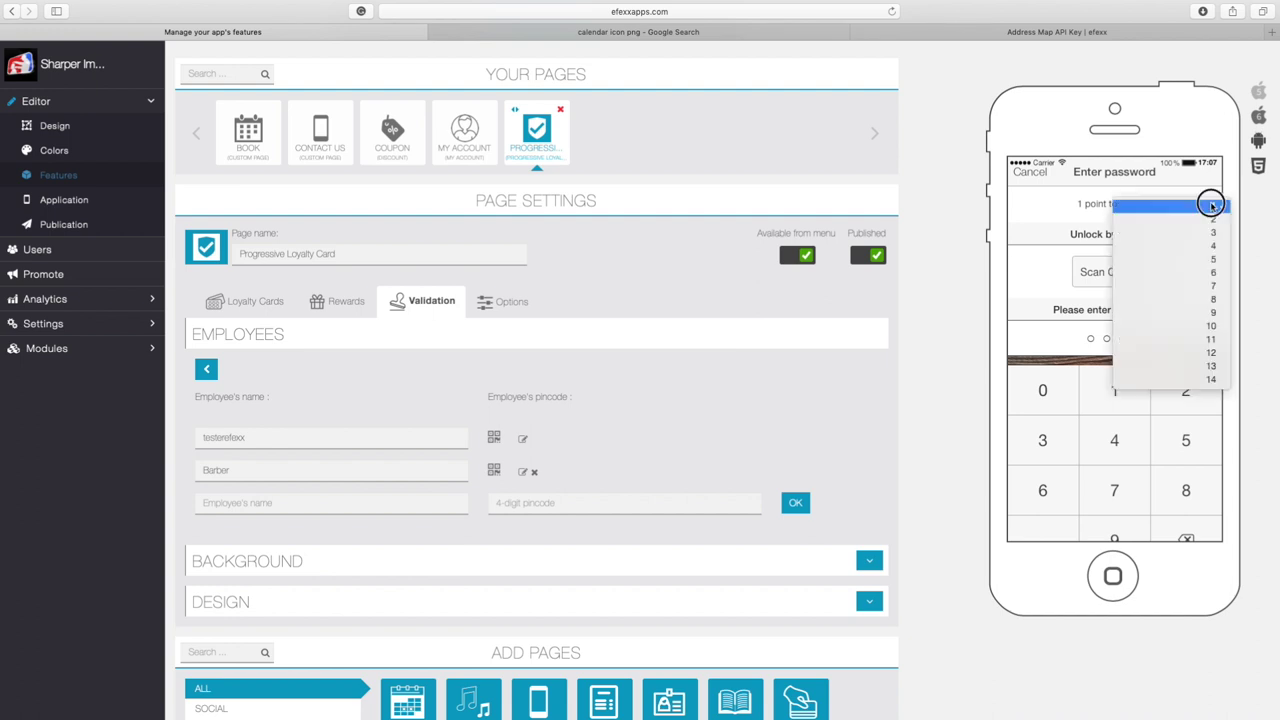
pyautogui.click(1214, 260)
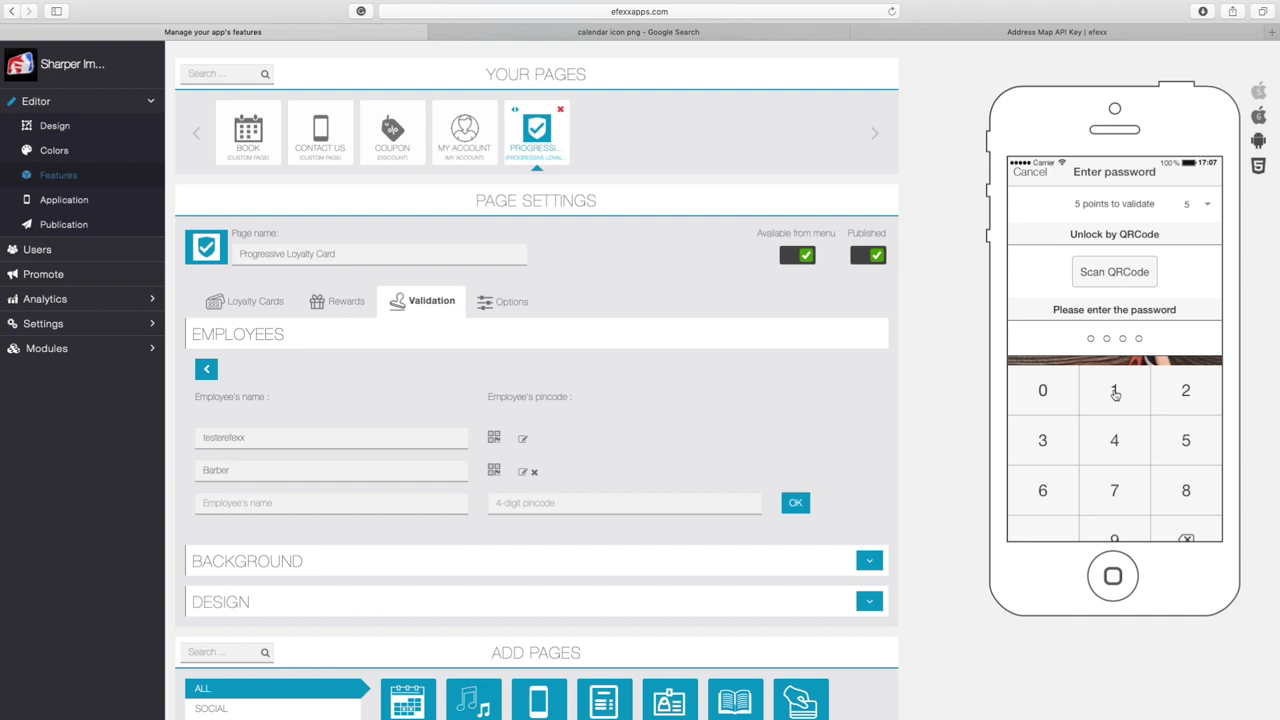
pyautogui.click(1115, 393)
pyautogui.click(1168, 393)
pyautogui.click(1050, 451)
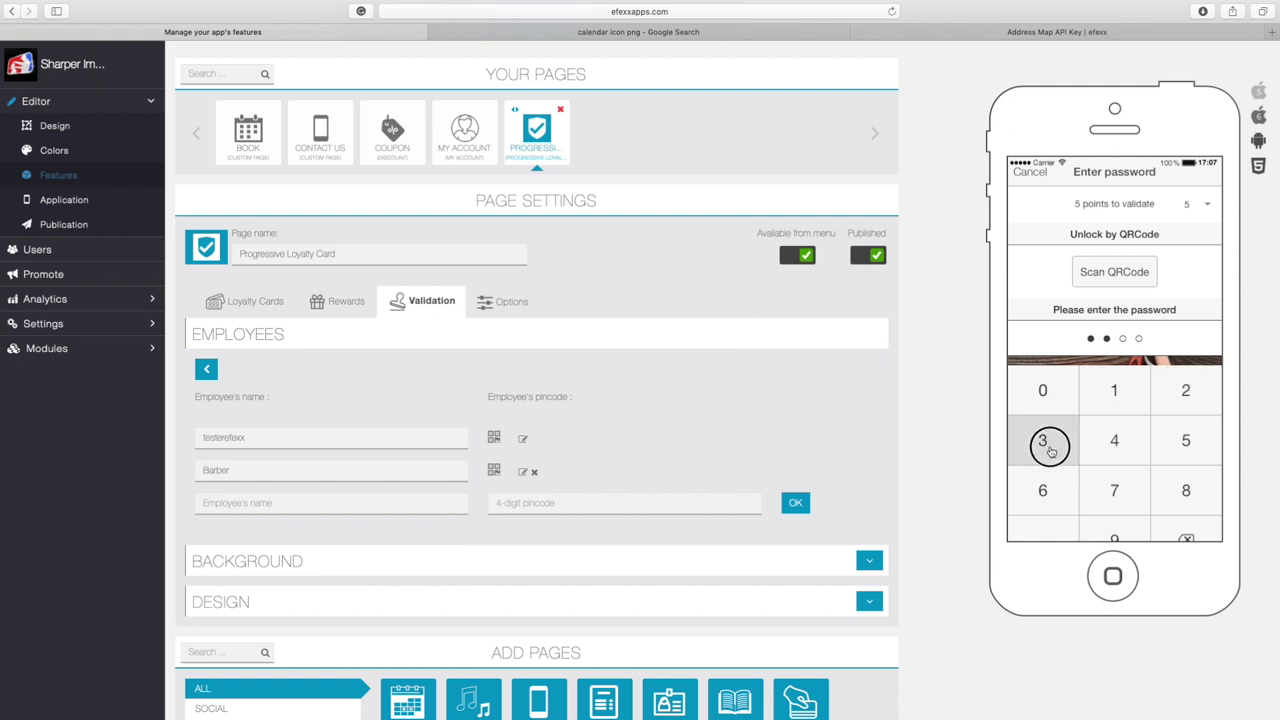
pyautogui.click(1105, 451)
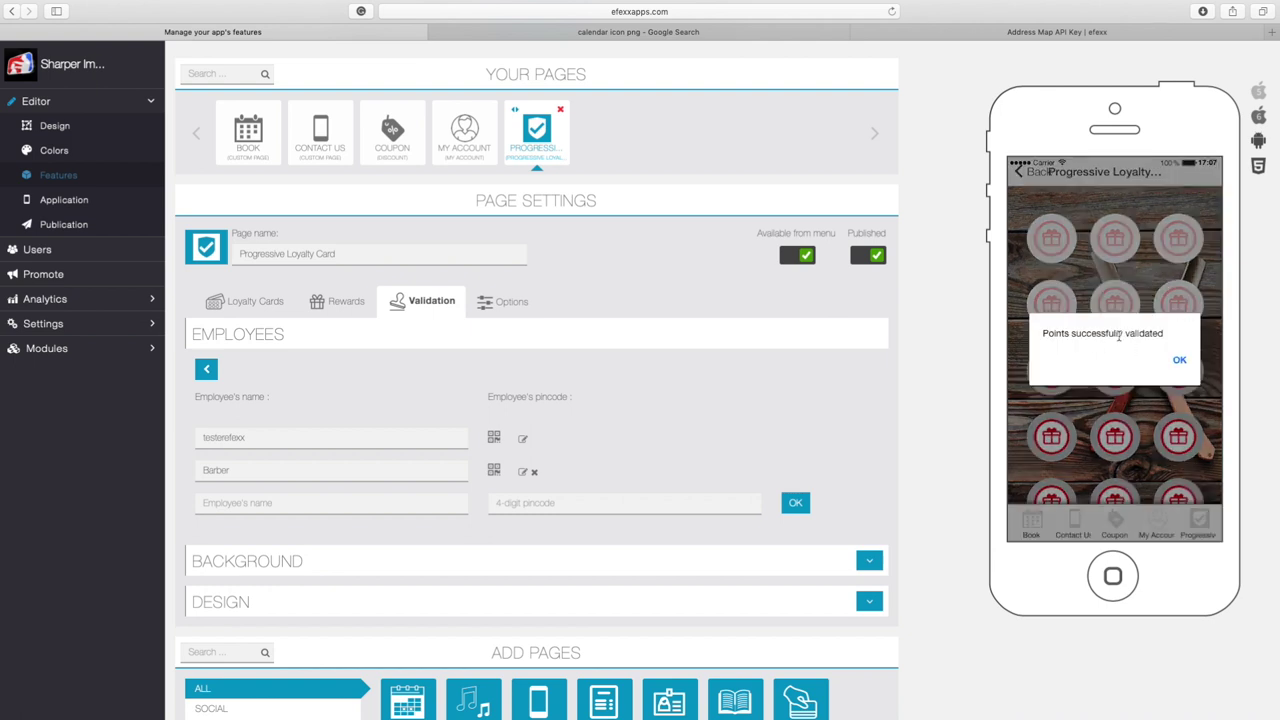
pyautogui.click(1182, 364)
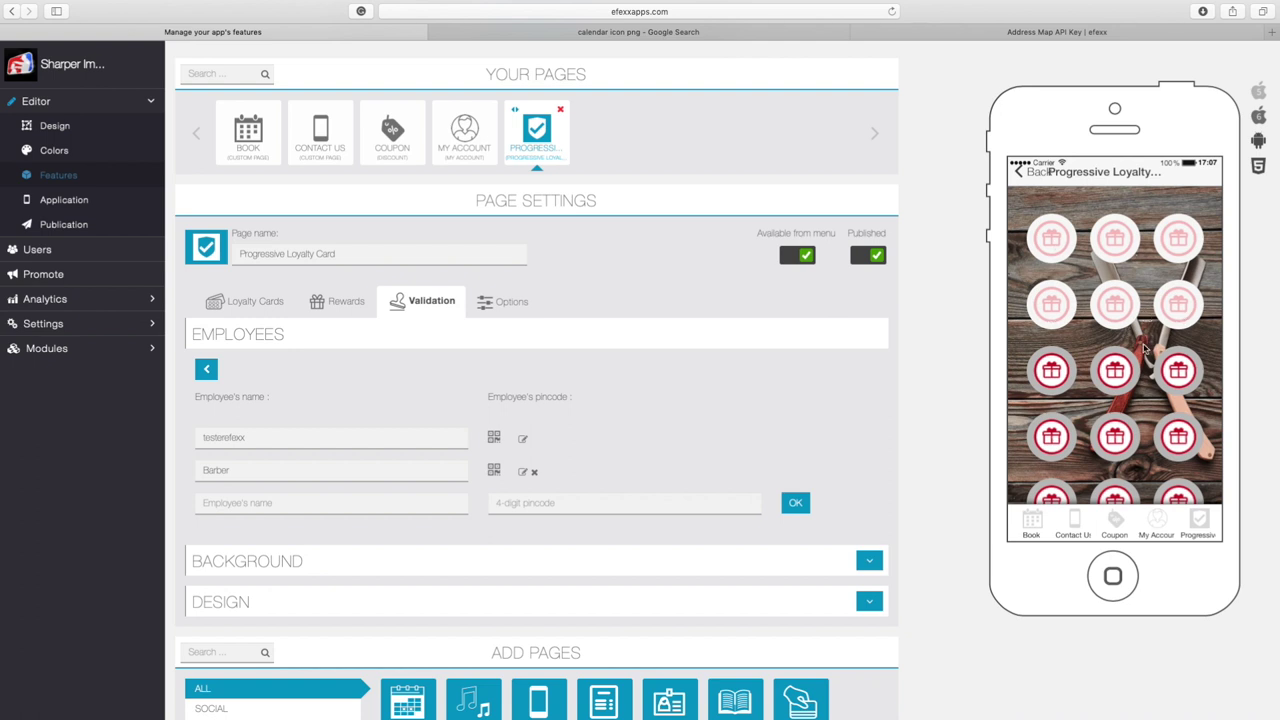
pyautogui.scroll(-5, 1132, 385)
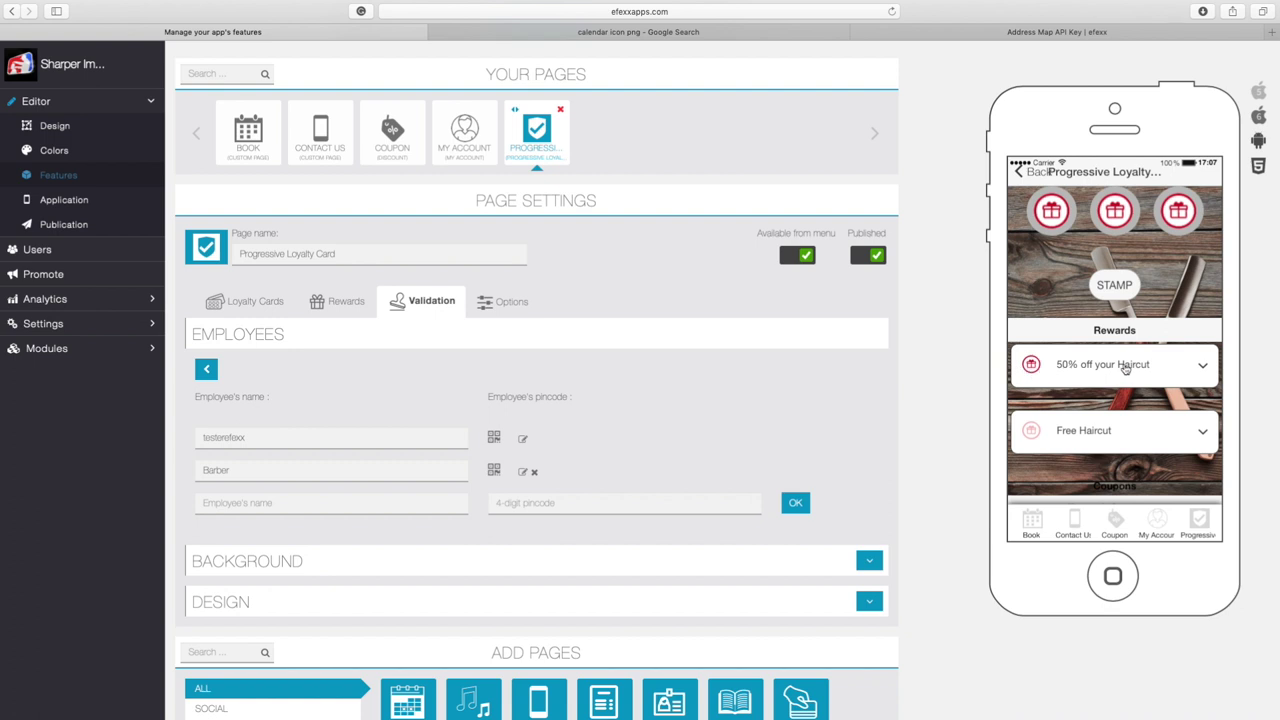
# Redeem the 50% off your Haircut reward and use the coupon, confirming with the employee pincode
pyautogui.click(1125, 368)
pyautogui.moveTo(1163, 409); pyautogui.dragTo(1162, 397)
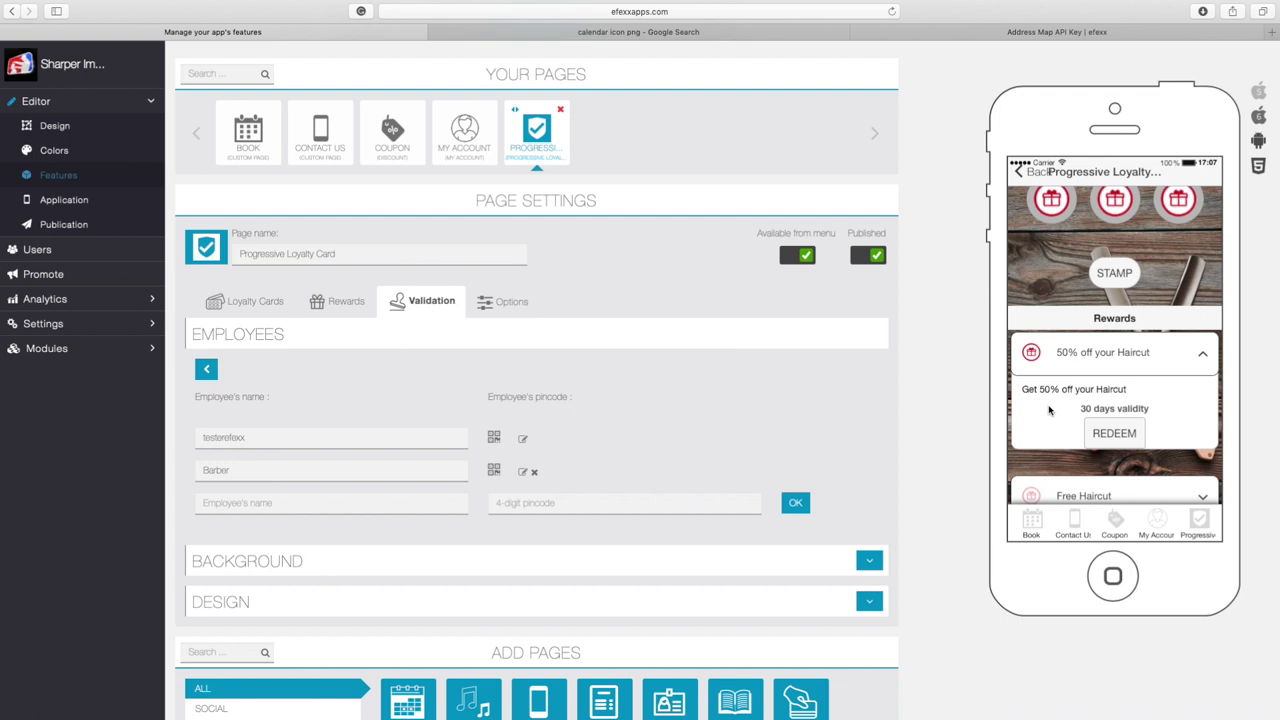
pyautogui.click(1113, 434)
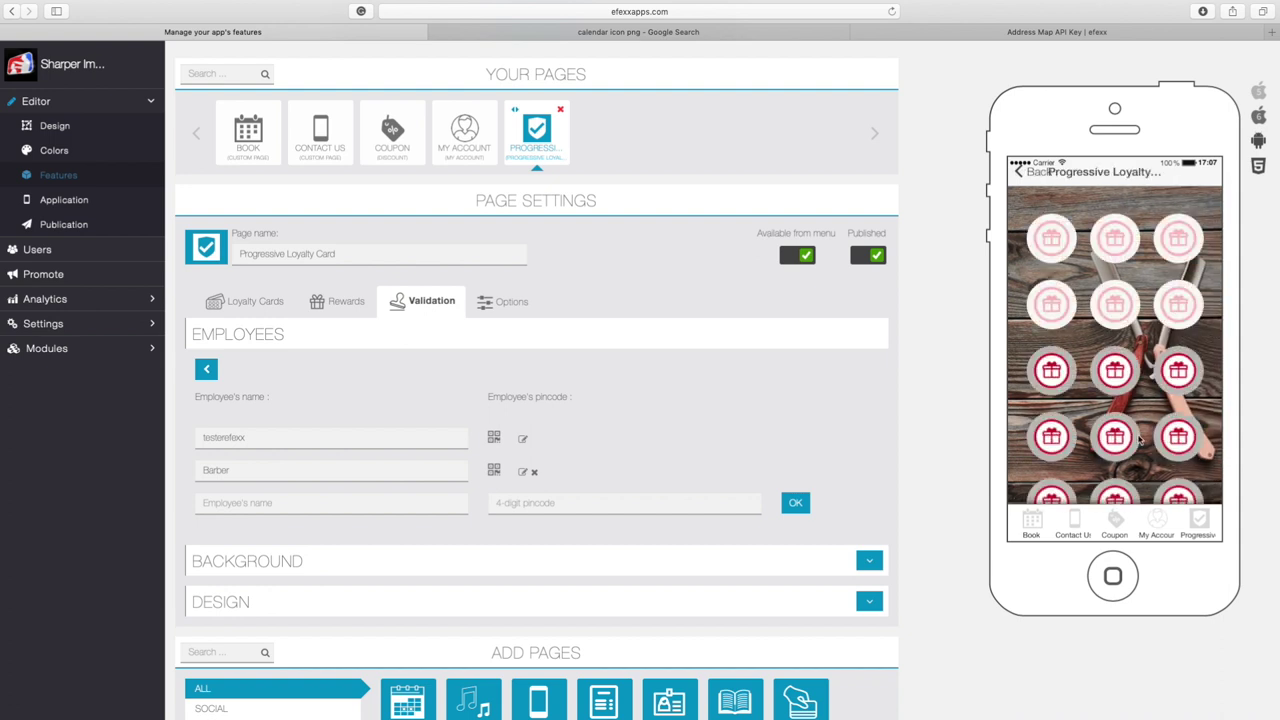
pyautogui.scroll(-5, 1139, 440)
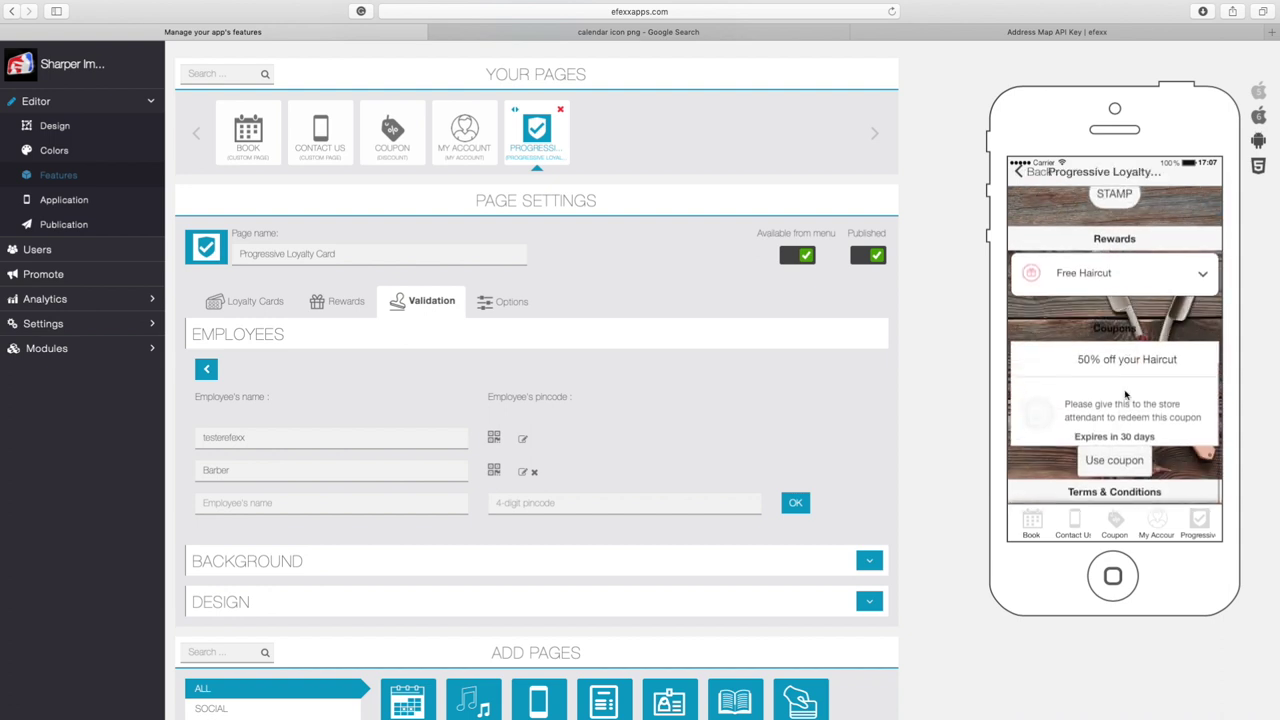
pyautogui.click(1110, 464)
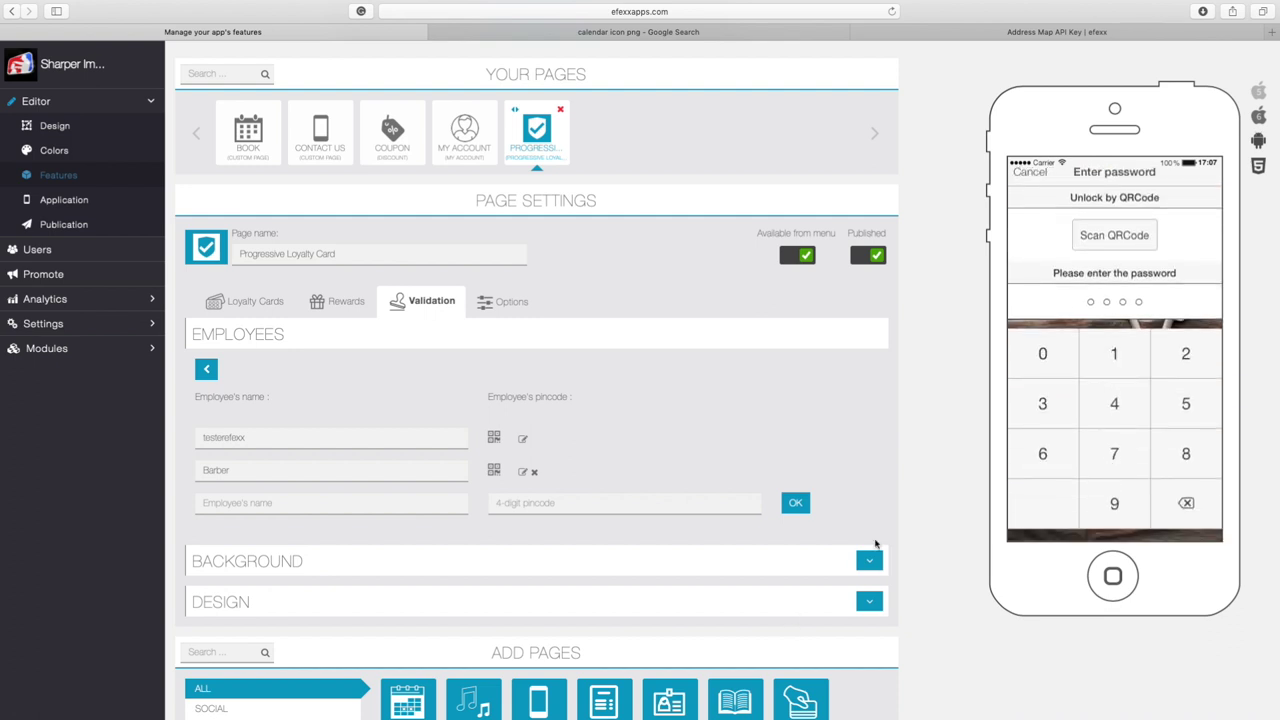
pyautogui.click(1116, 354)
pyautogui.click(1160, 358)
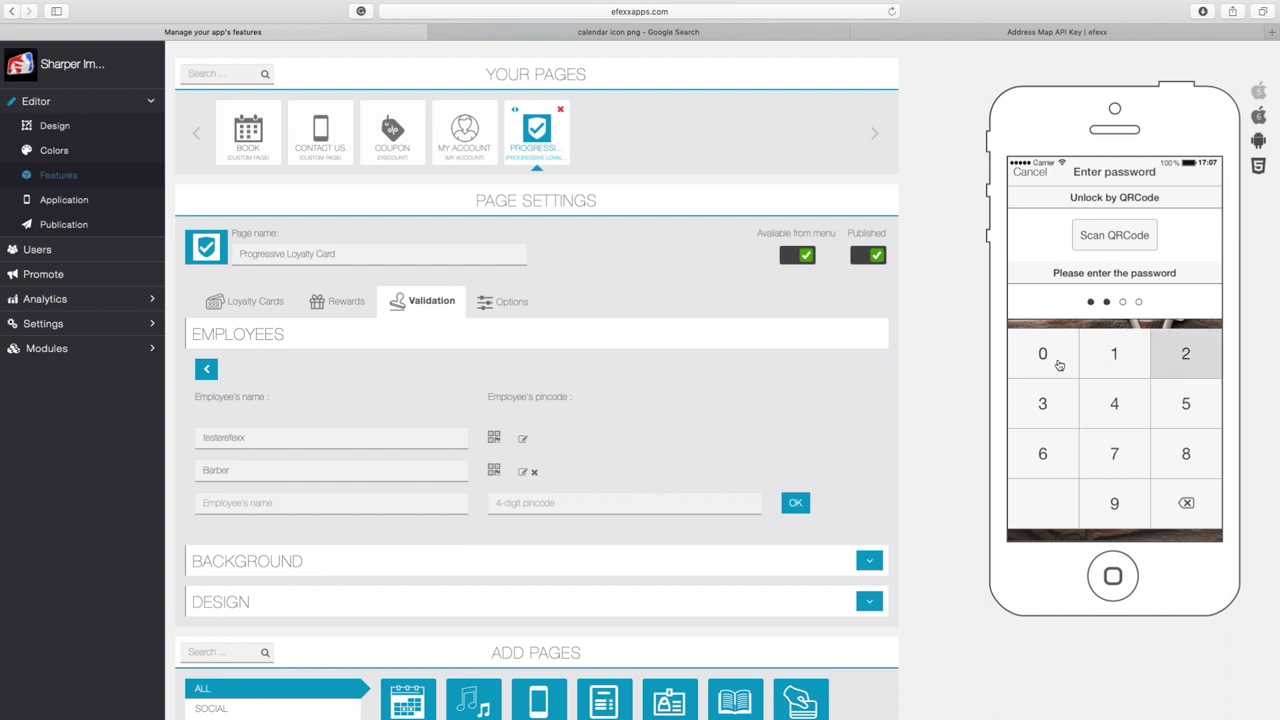
pyautogui.click(1058, 385)
pyautogui.click(1118, 390)
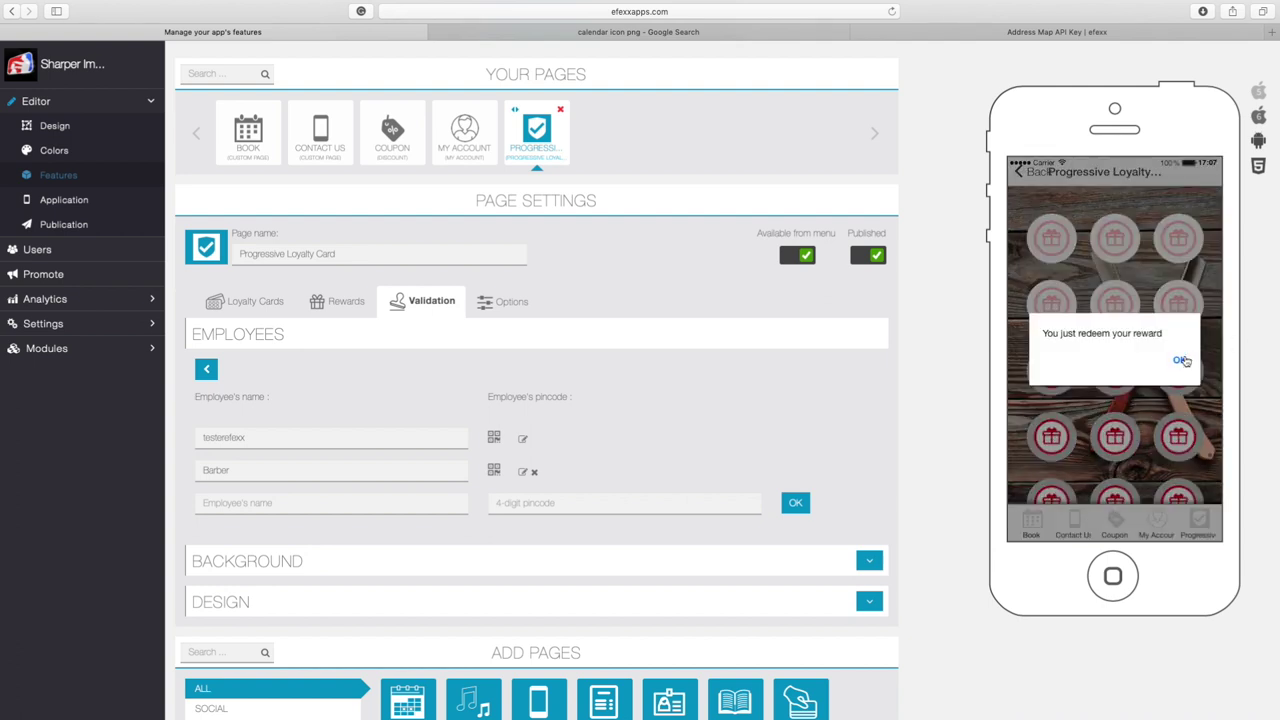
pyautogui.click(1184, 362)
# Expand the Free Haircut reward to review its details
pyautogui.scroll(-5, 1153, 423)
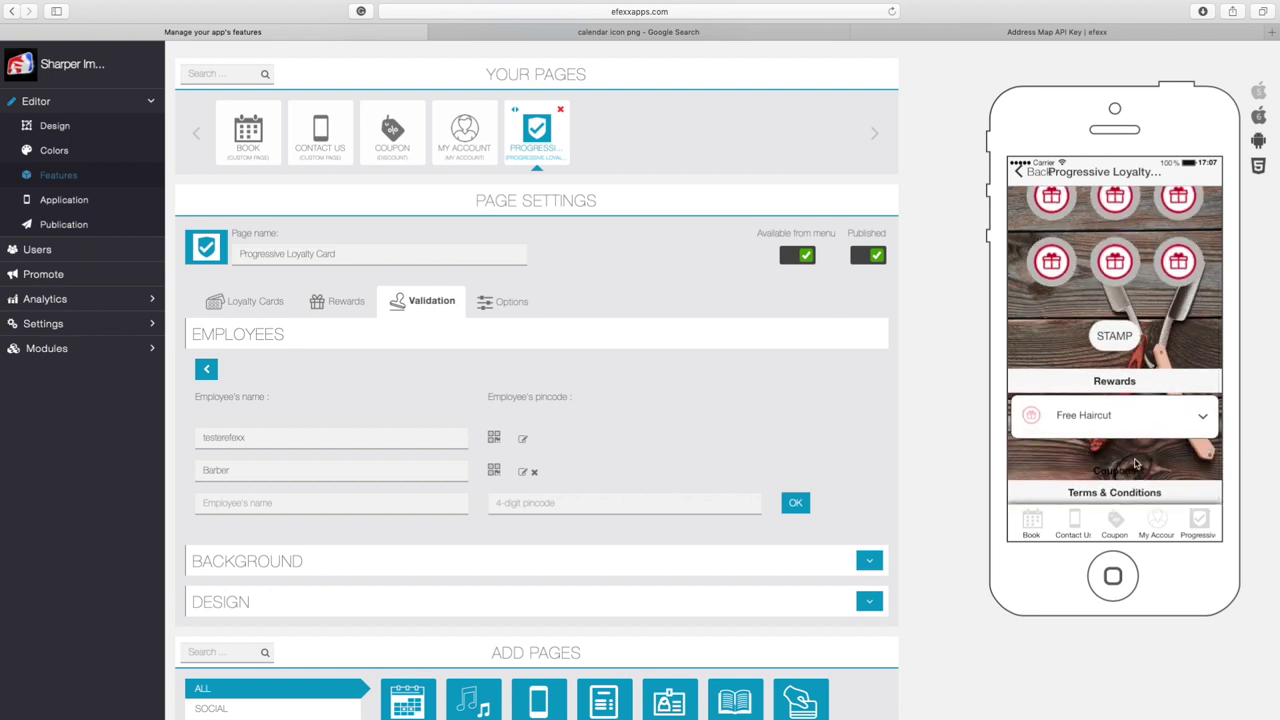
pyautogui.scroll(4, 1126, 445)
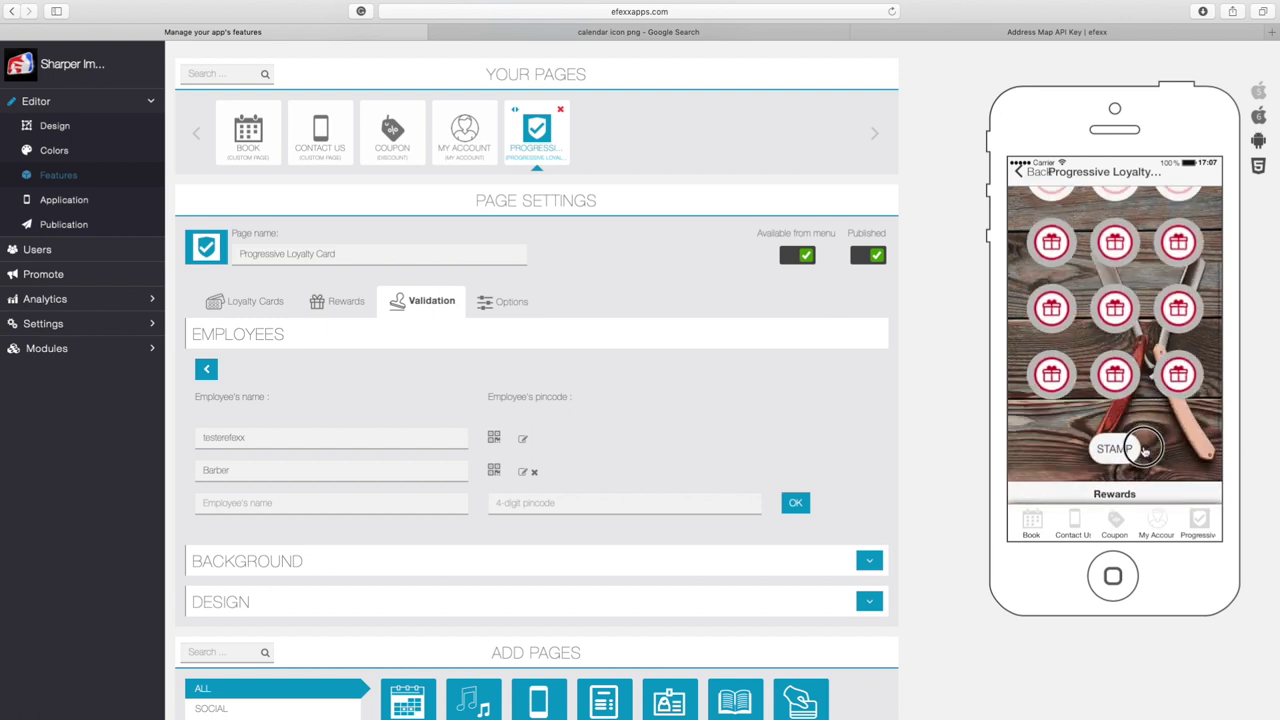
pyautogui.scroll(-4, 1120, 448)
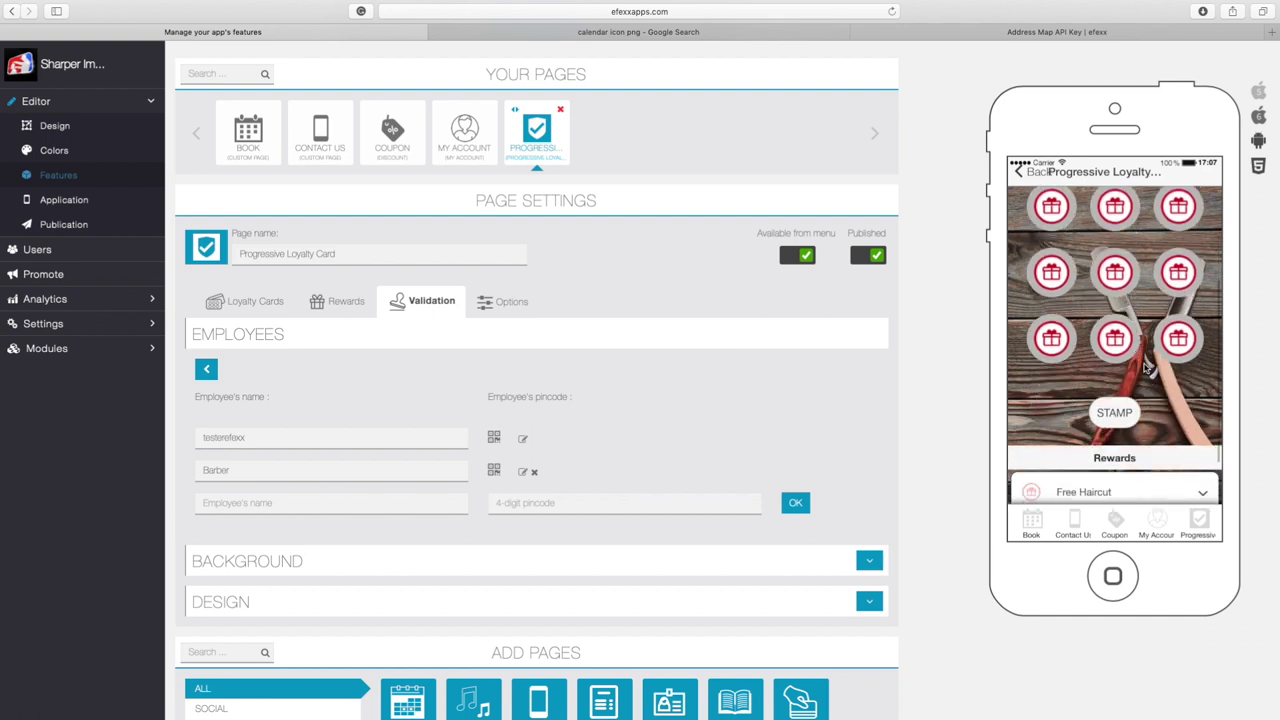
pyautogui.click(1034, 408)
pyautogui.scroll(-1, 1183, 383)
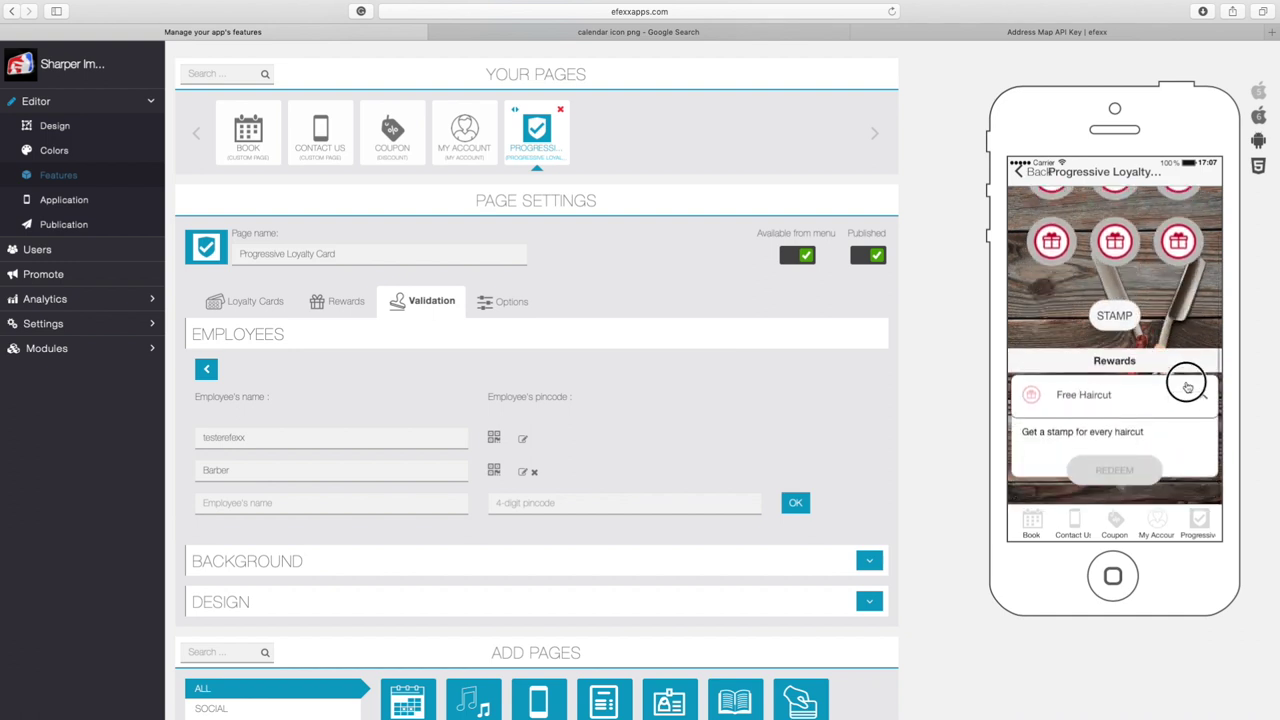
pyautogui.scroll(1, 1187, 387)
pyautogui.scroll(3, 1180, 430)
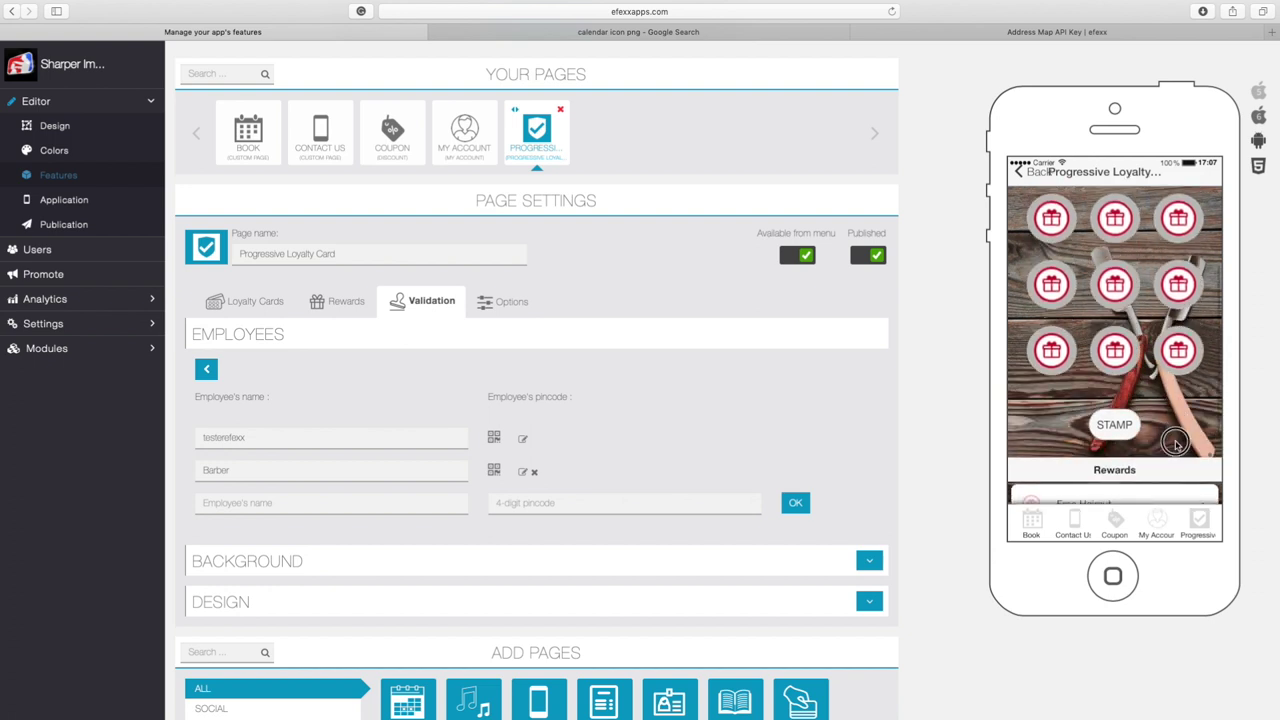
pyautogui.moveTo(1176, 444); pyautogui.dragTo(1166, 483)
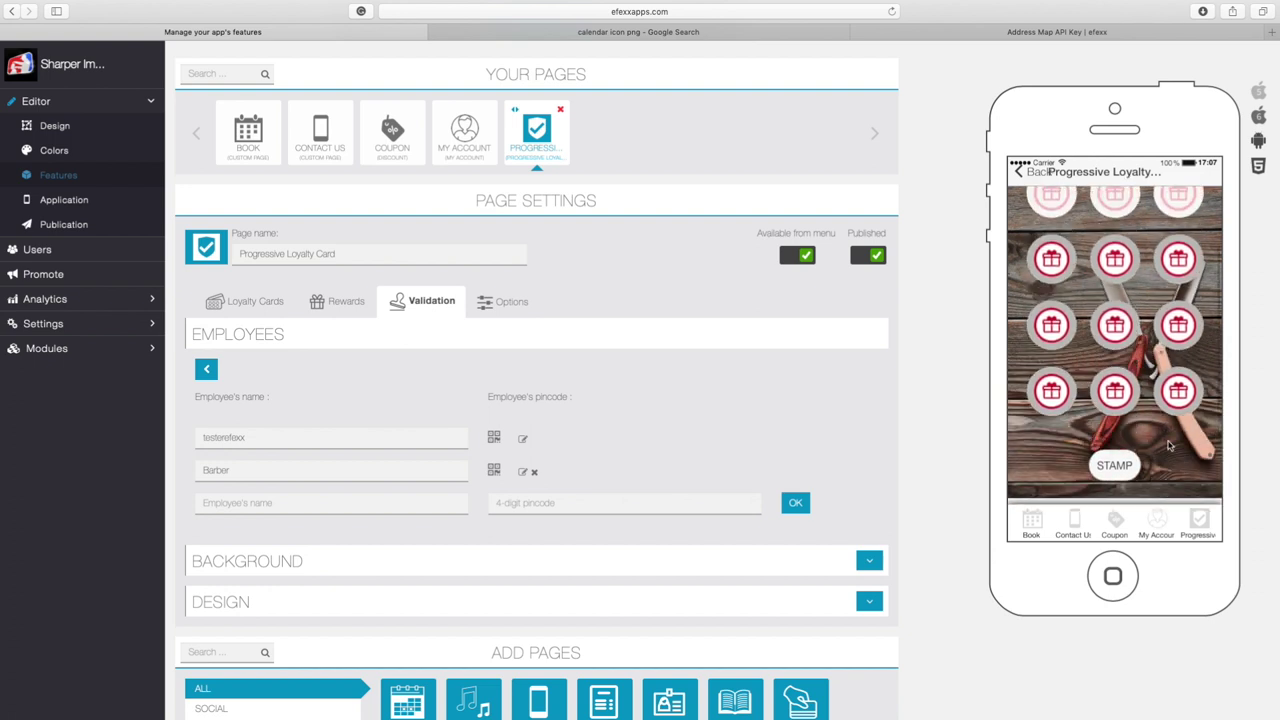
pyautogui.scroll(2, 1164, 342)
pyautogui.scroll(2, 1142, 314)
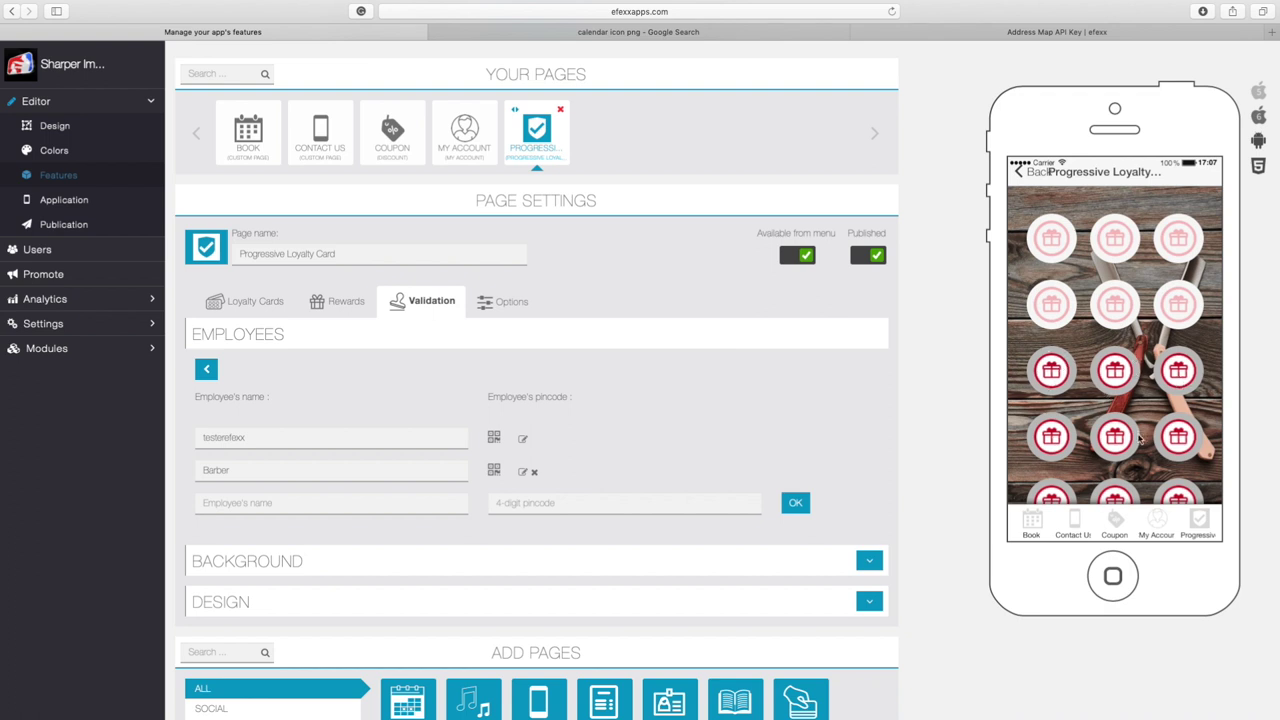
pyautogui.moveTo(1138, 440); pyautogui.dragTo(1140, 370)
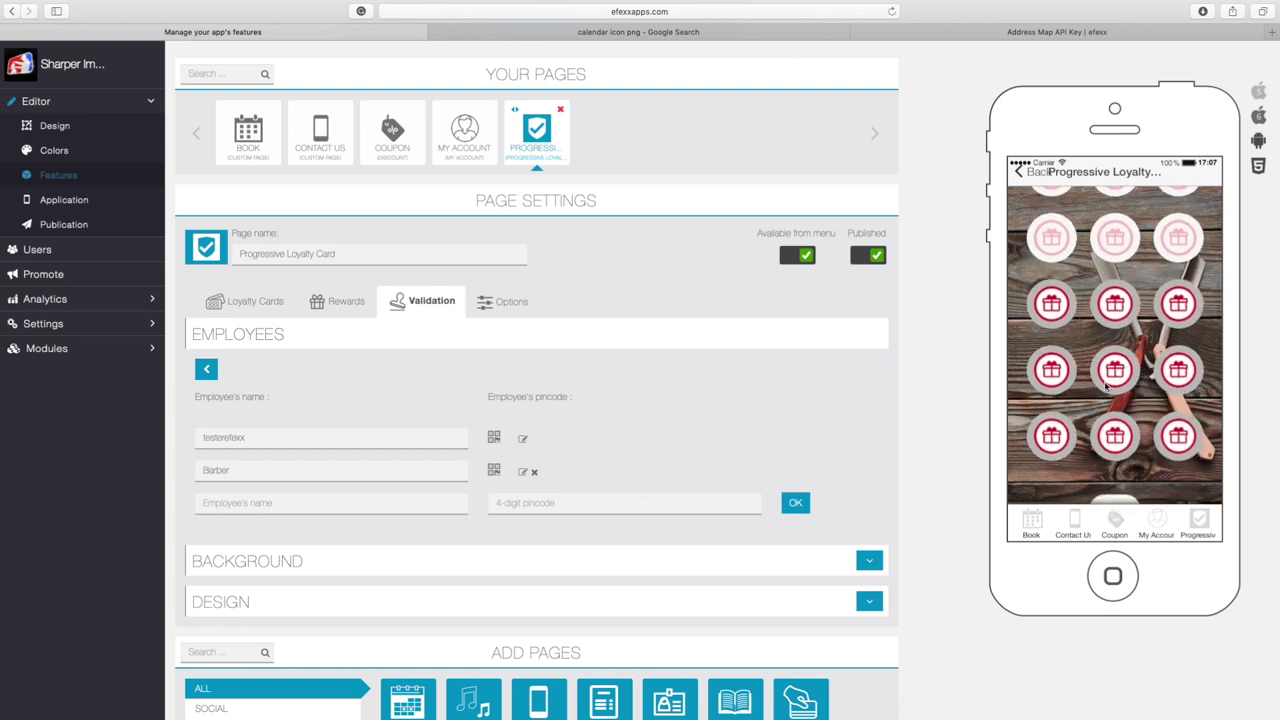
# In the page's Options settings, tick Validate 1 point only and find the Default Inactive Reward Image setting
pyautogui.click(503, 303)
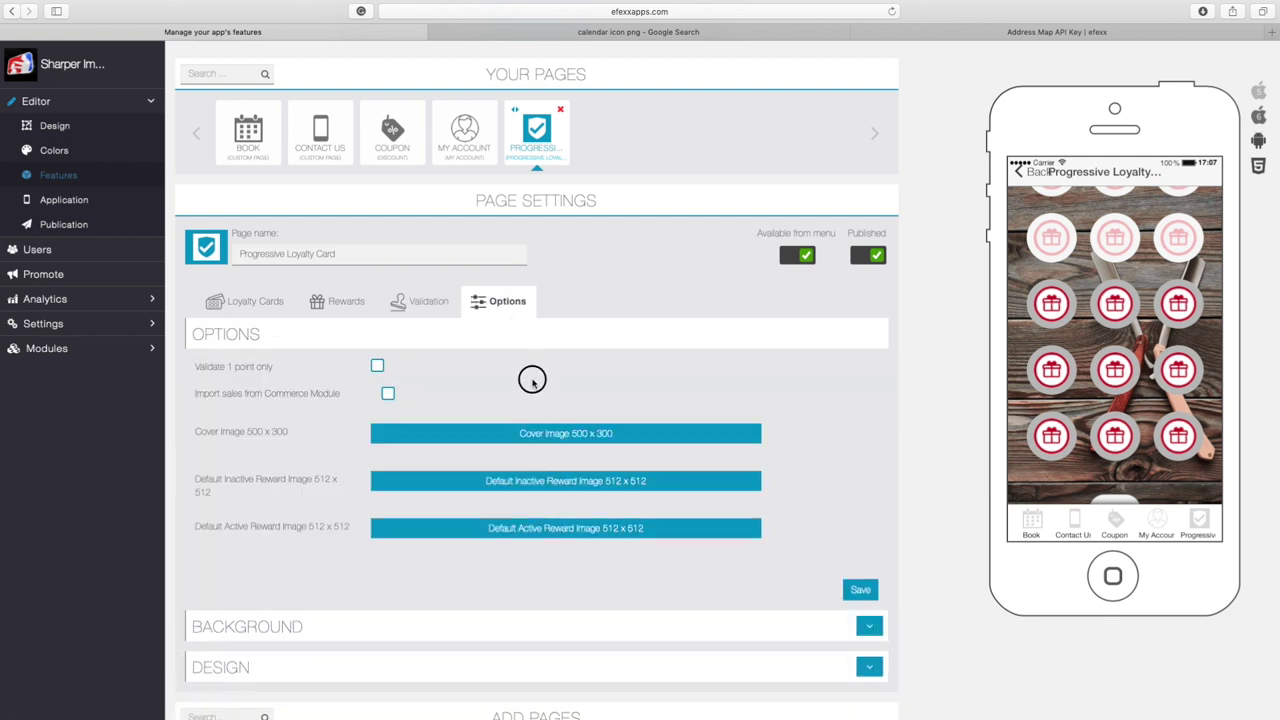
pyautogui.moveTo(529, 369); pyautogui.dragTo(553, 327)
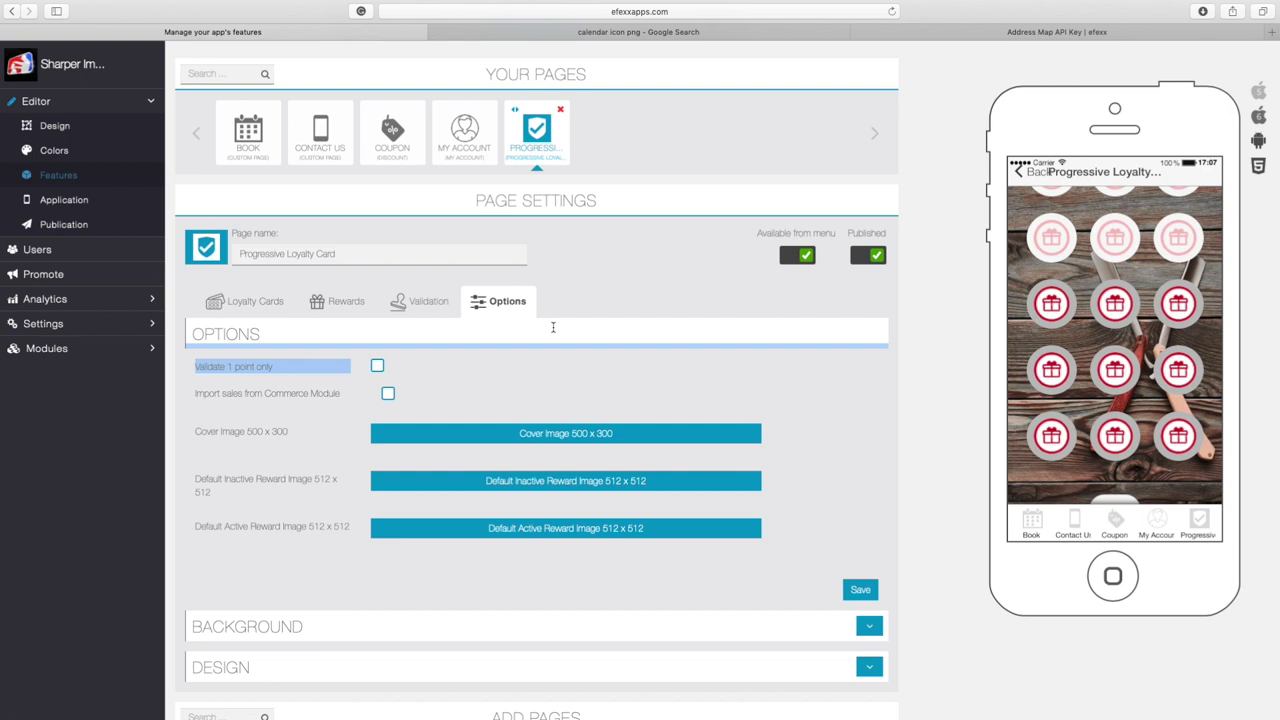
pyautogui.click(198, 368)
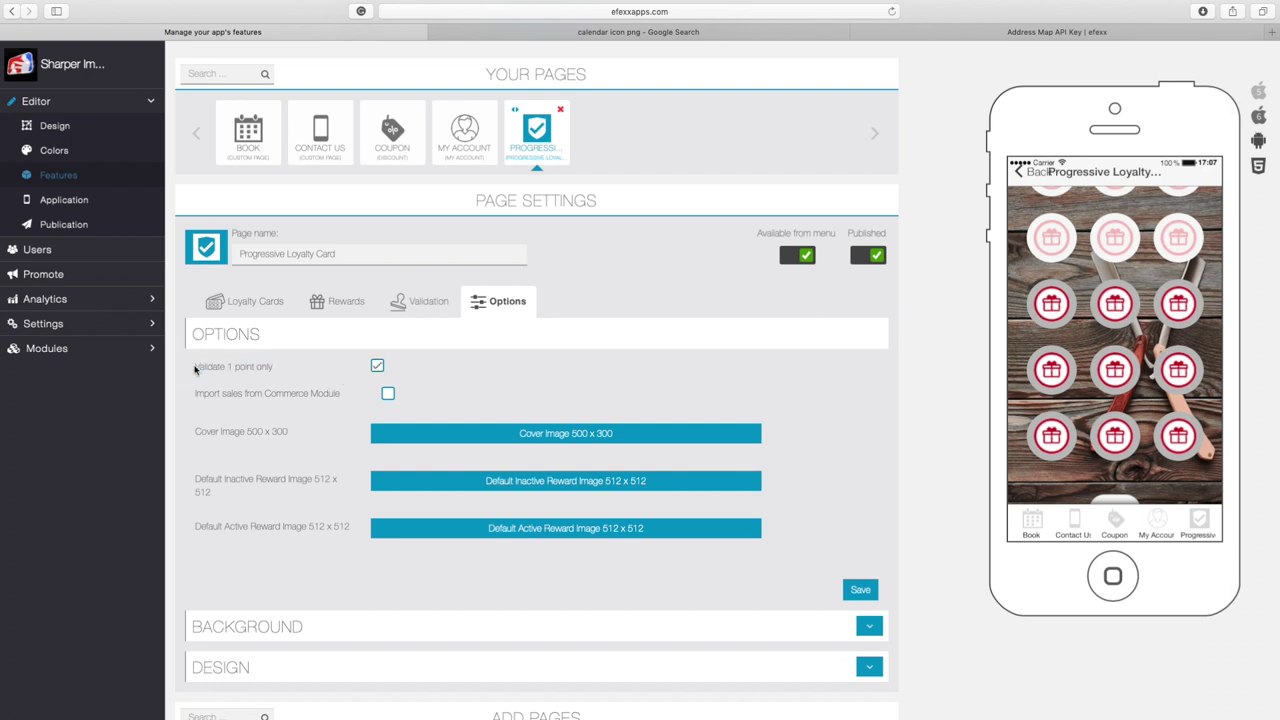
pyautogui.moveTo(191, 366); pyautogui.dragTo(277, 366)
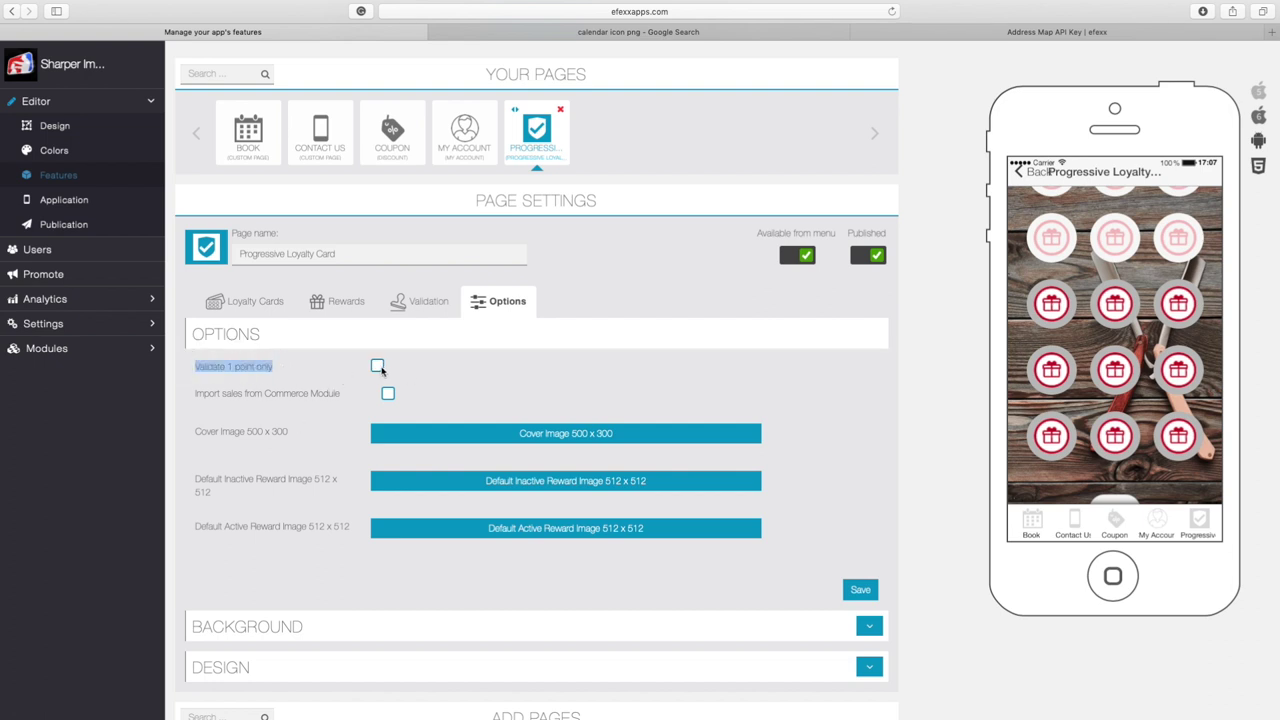
pyautogui.click(527, 376)
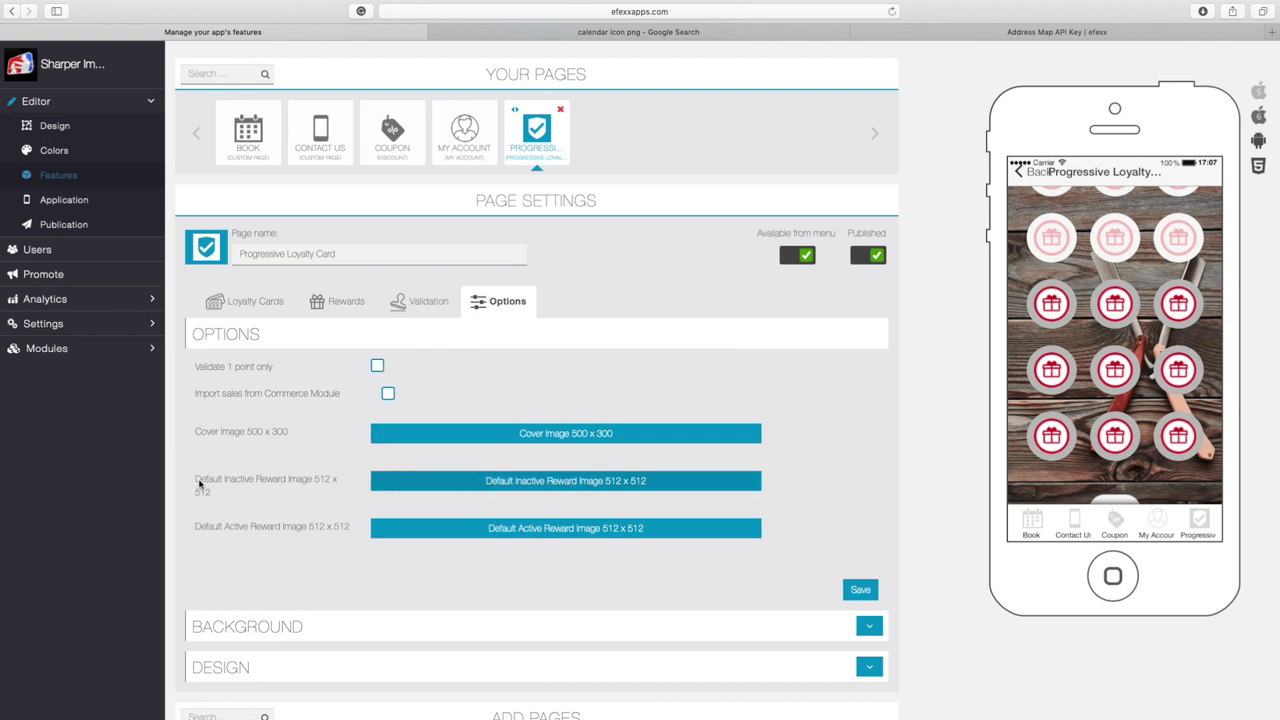
pyautogui.moveTo(186, 480); pyautogui.dragTo(372, 480)
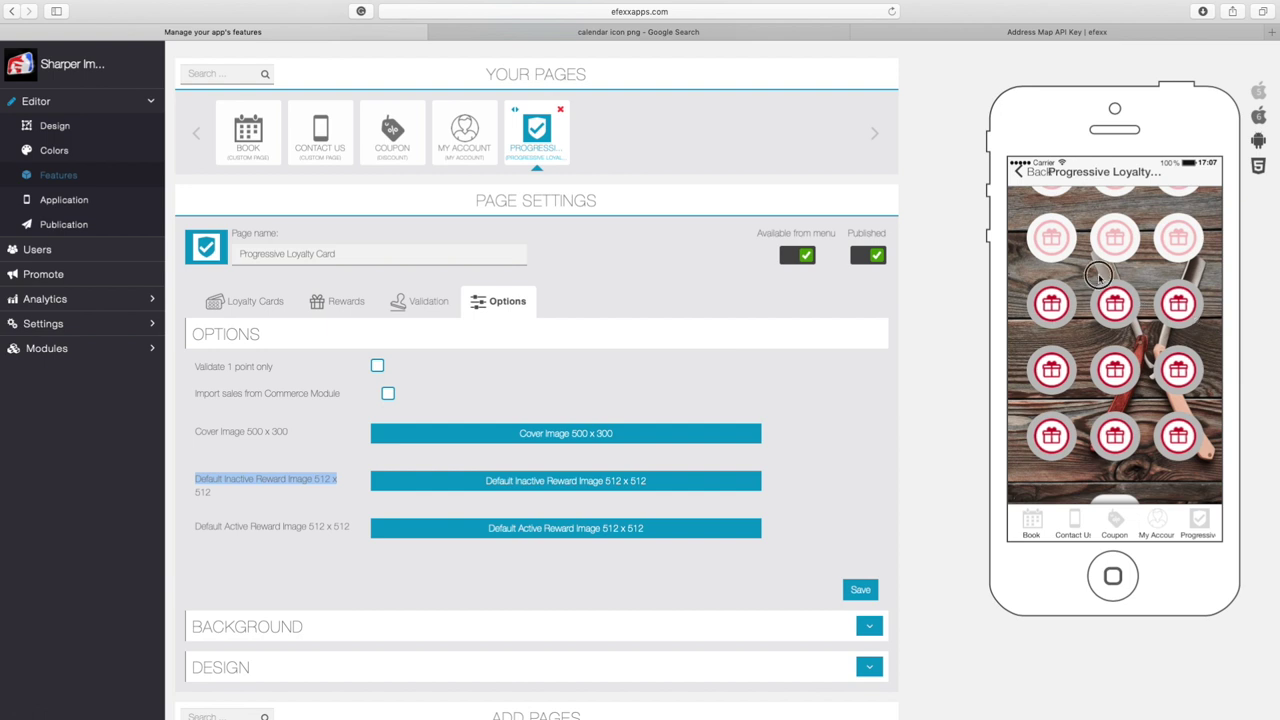
pyautogui.scroll(3, 1100, 292)
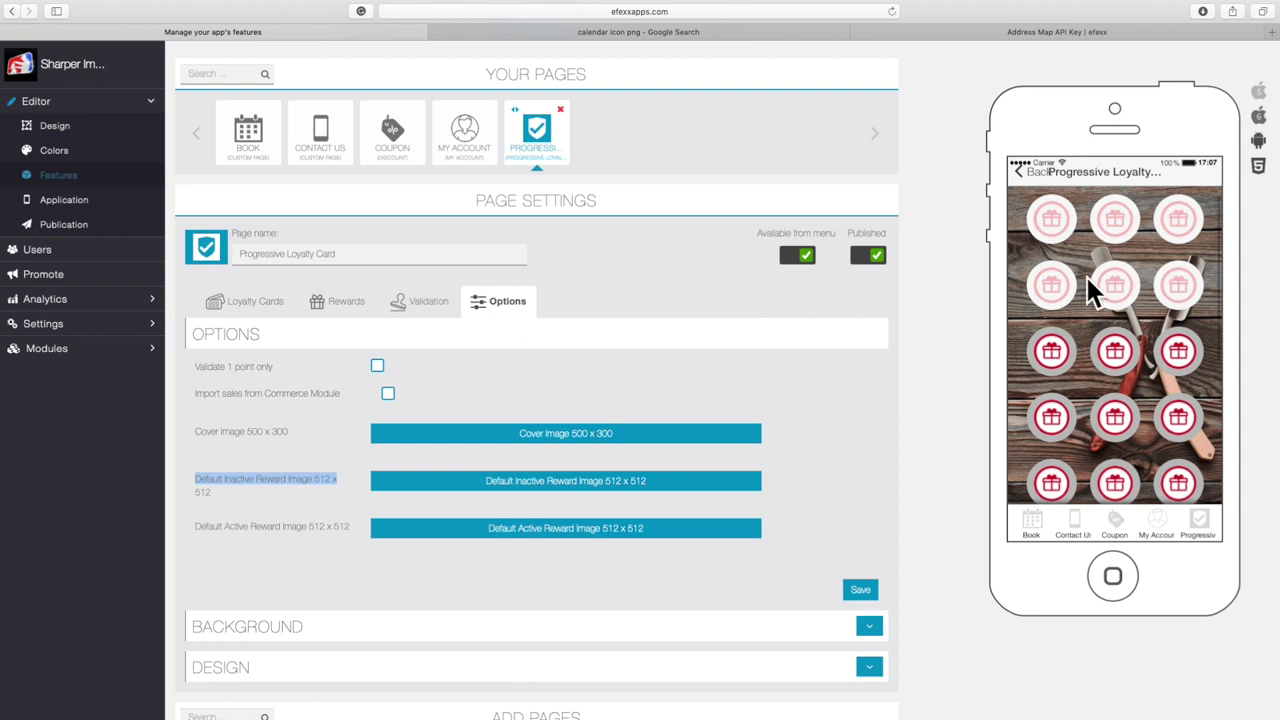
# Upload IMG_0054.jpg as the Default Inactive Reward Image, cropped around the logo
pyautogui.click(545, 482)
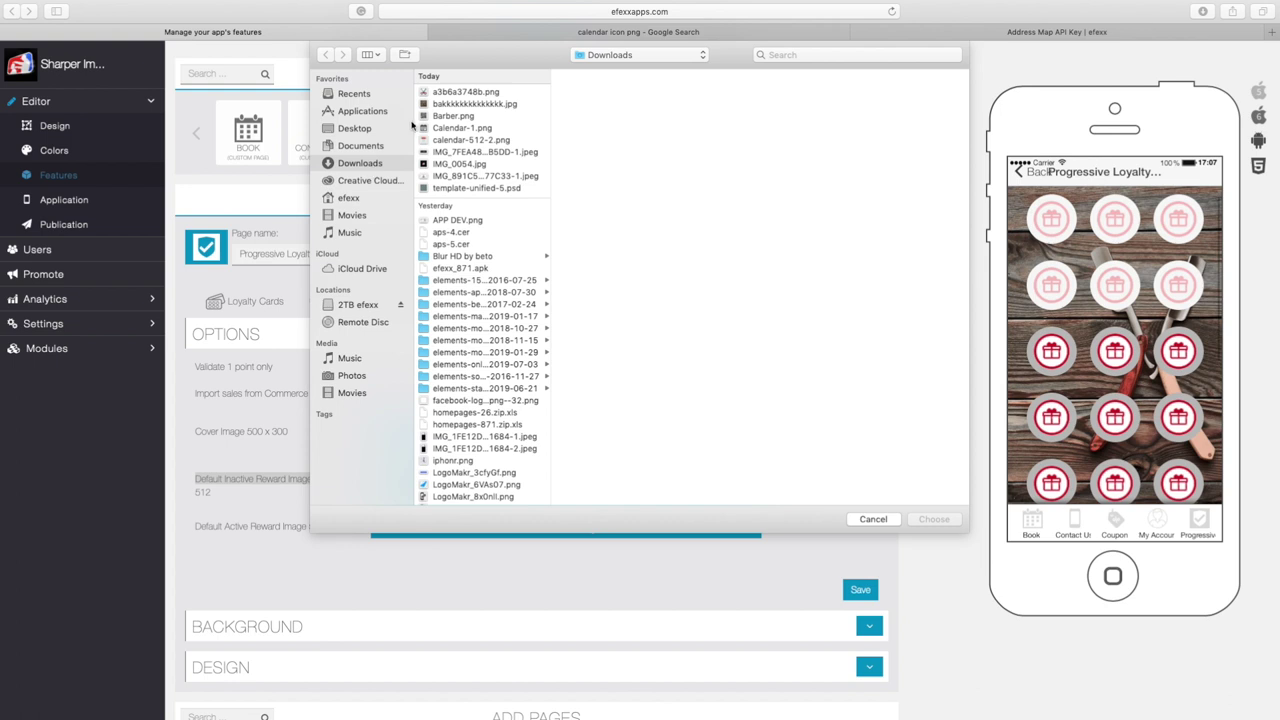
pyautogui.click(428, 164)
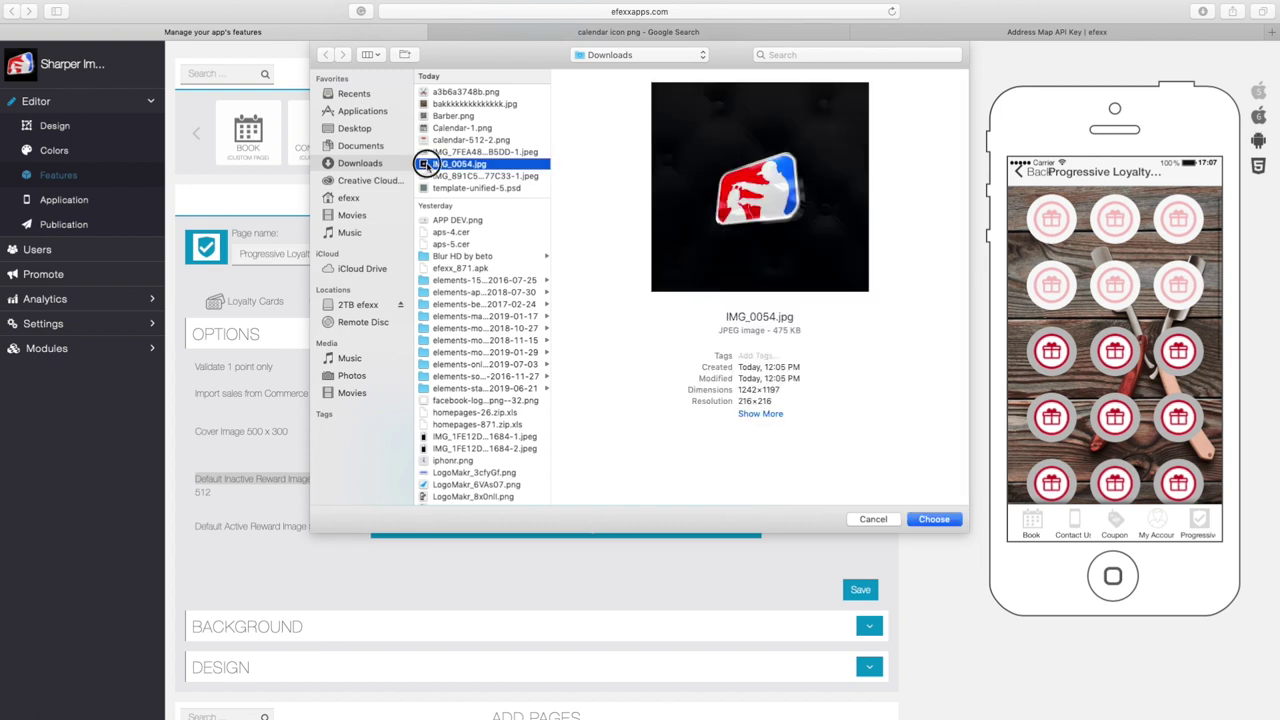
pyautogui.doubleClick(427, 165)
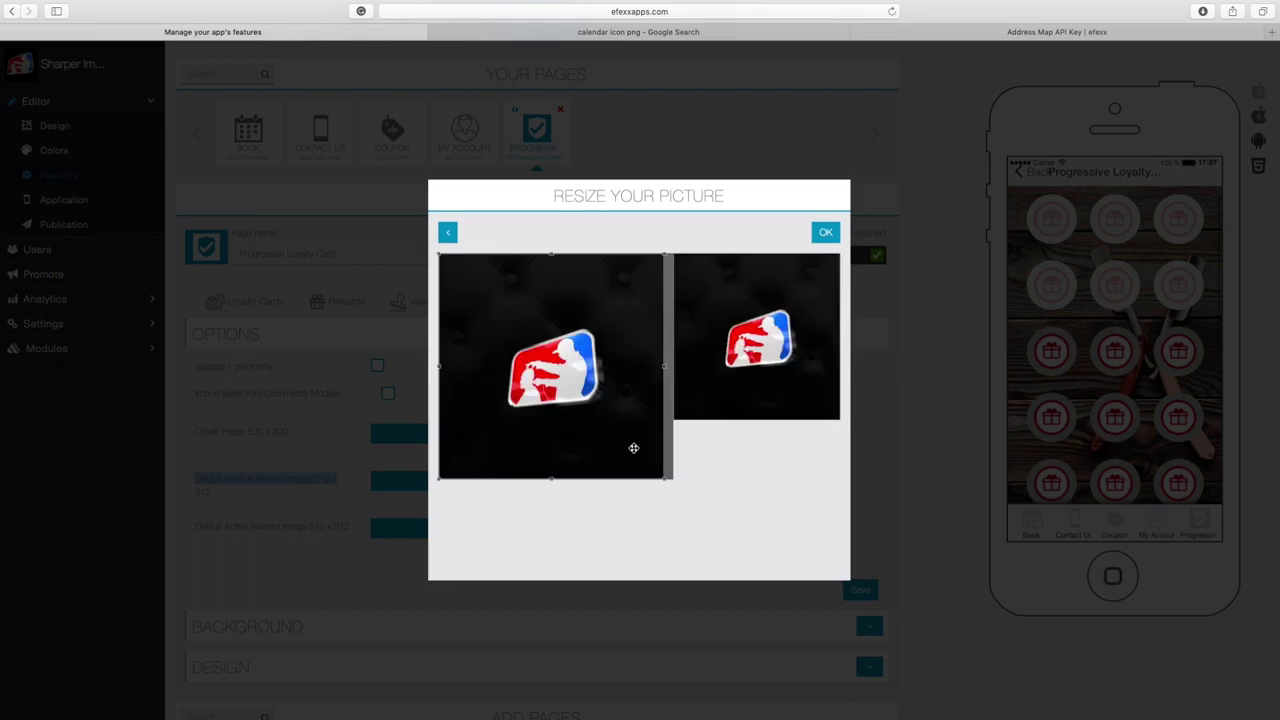
pyautogui.moveTo(663, 474); pyautogui.dragTo(625, 440)
pyautogui.moveTo(438, 252); pyautogui.dragTo(466, 282)
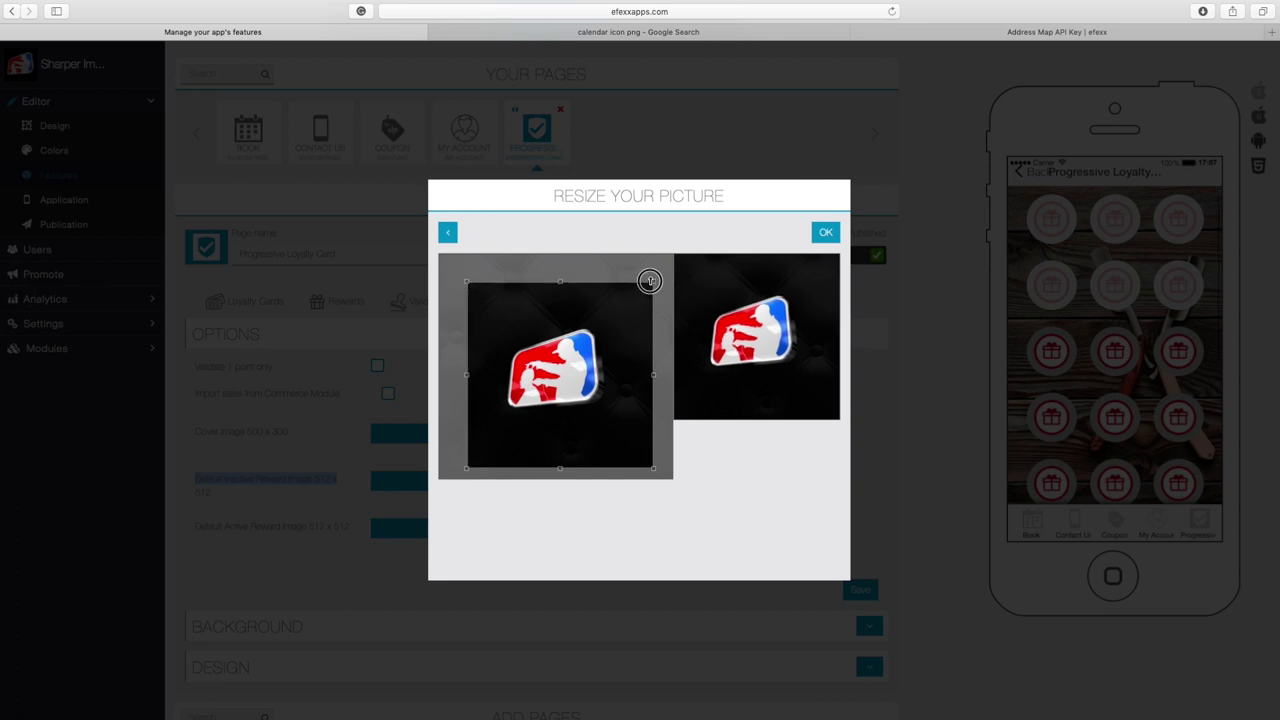
pyautogui.moveTo(652, 283); pyautogui.dragTo(660, 274)
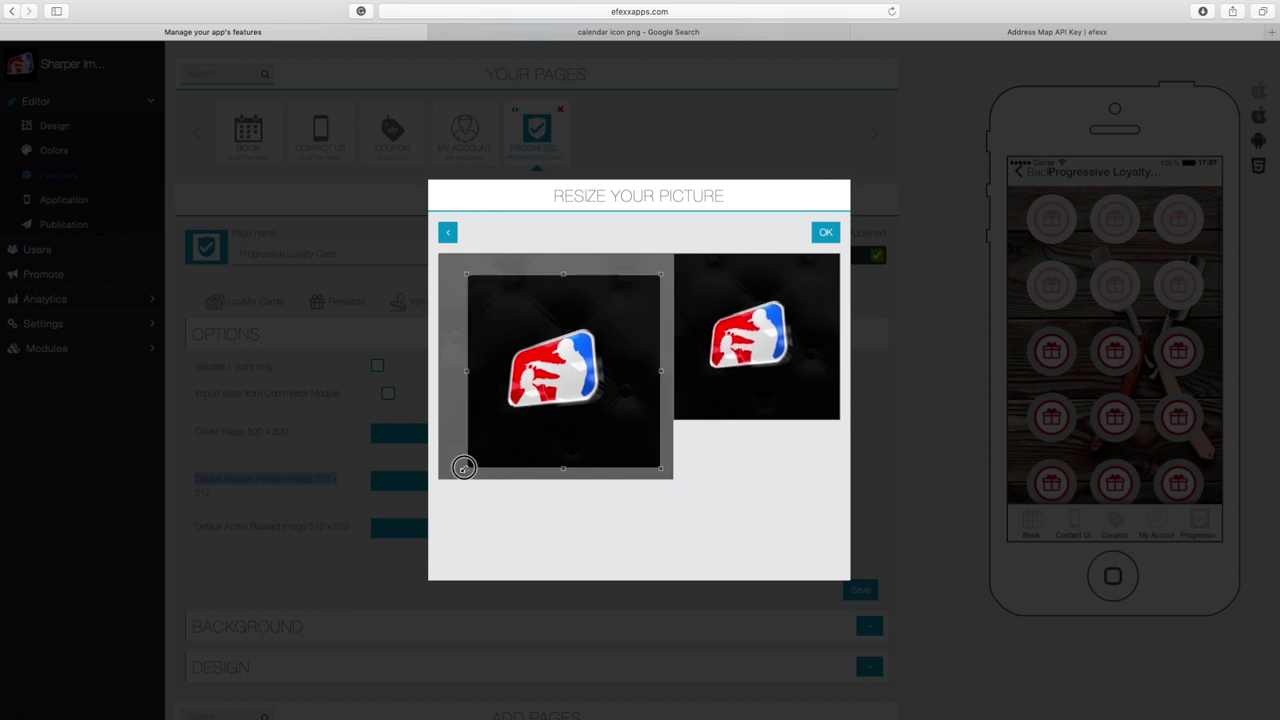
pyautogui.moveTo(466, 467); pyautogui.dragTo(449, 477)
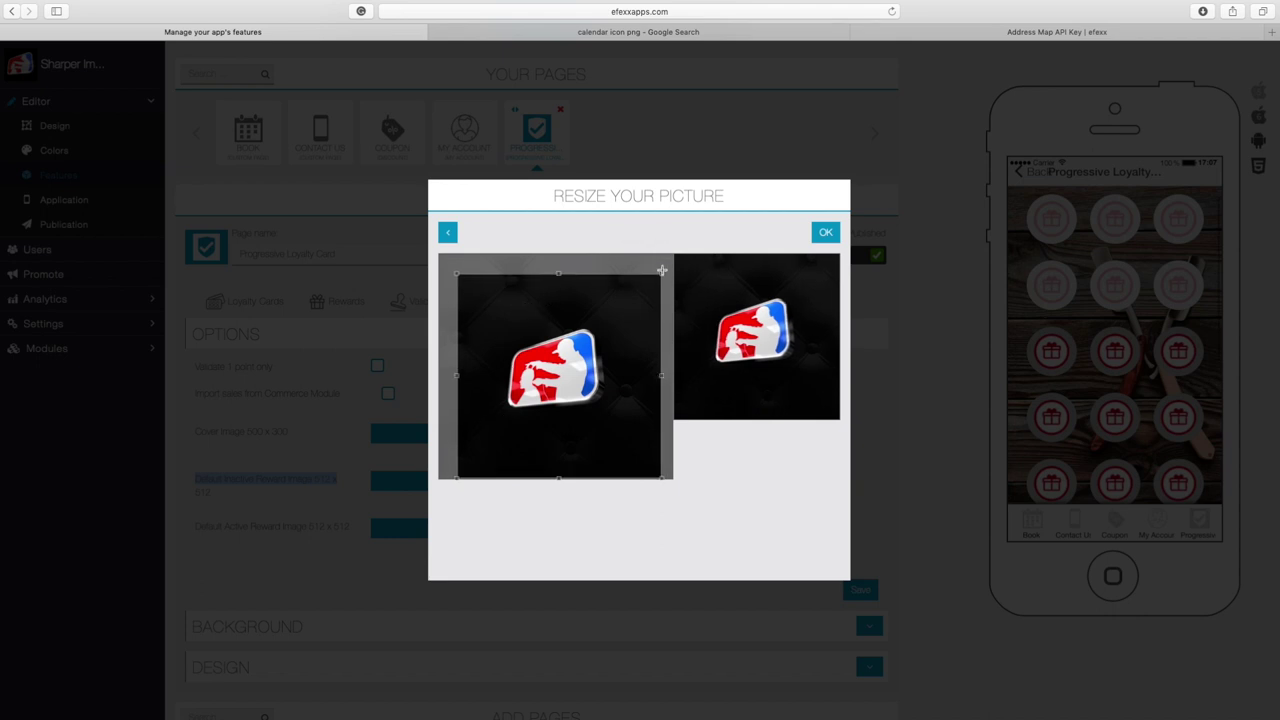
pyautogui.click(822, 232)
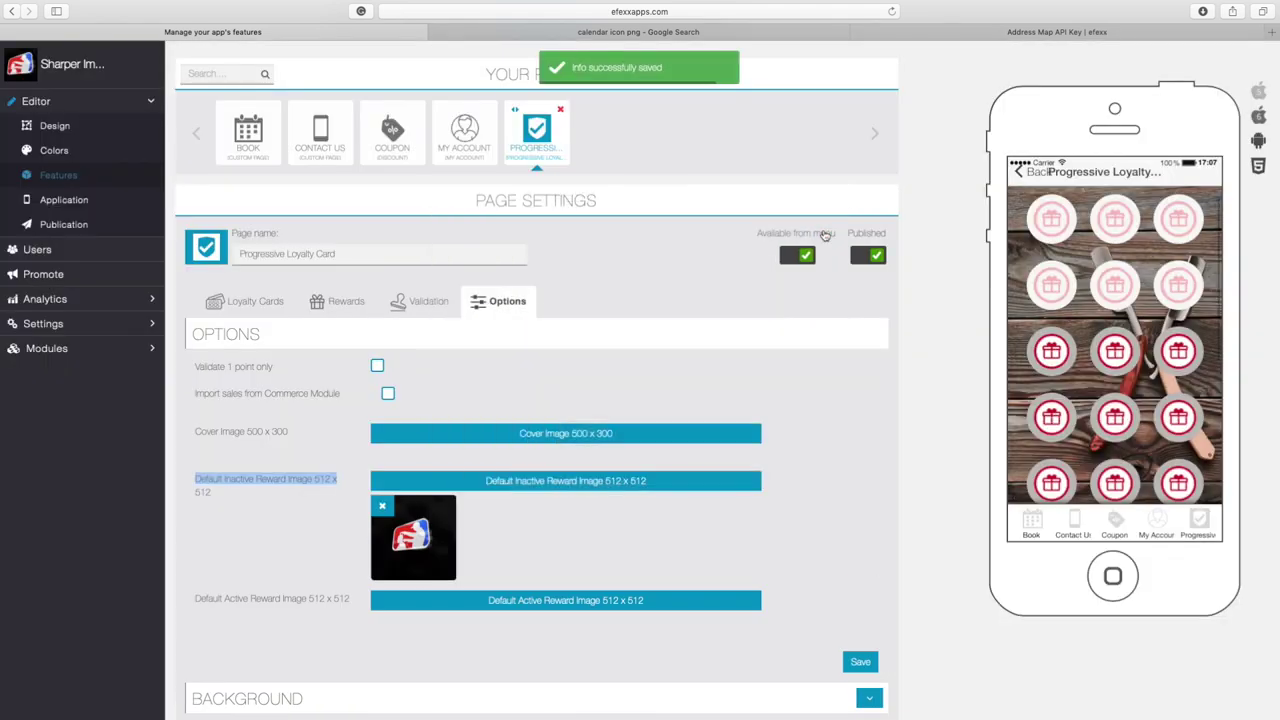
pyautogui.scroll(-2, 487, 612)
# Upload IMG_0054.jpg as the Default Active Reward Image with a tighter logo crop, and save
pyautogui.click(553, 538)
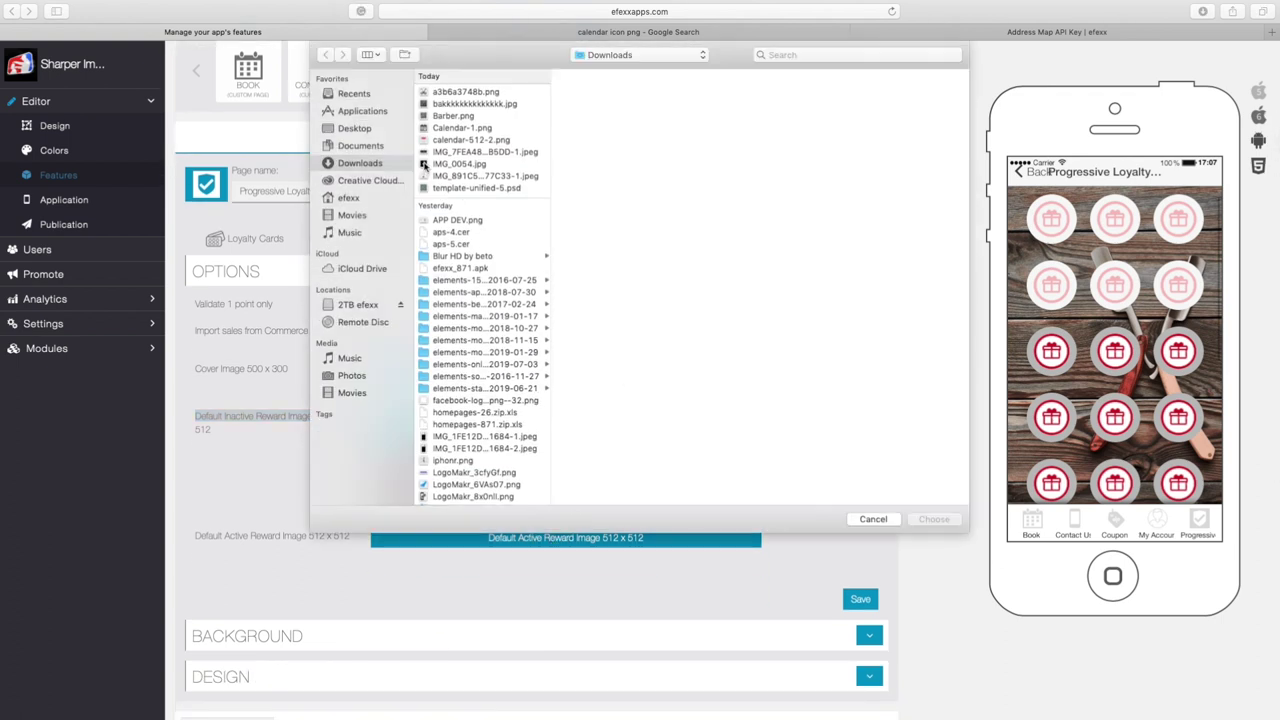
pyautogui.doubleClick(424, 164)
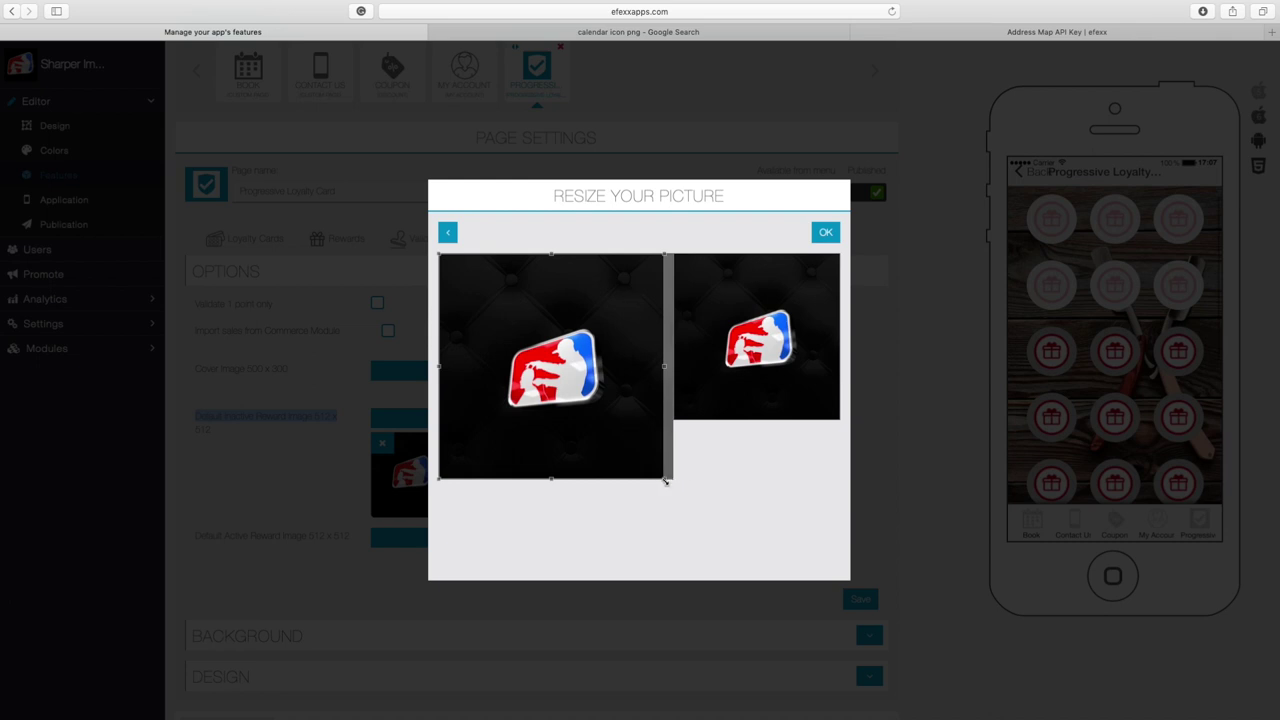
pyautogui.moveTo(666, 481); pyautogui.dragTo(612, 421)
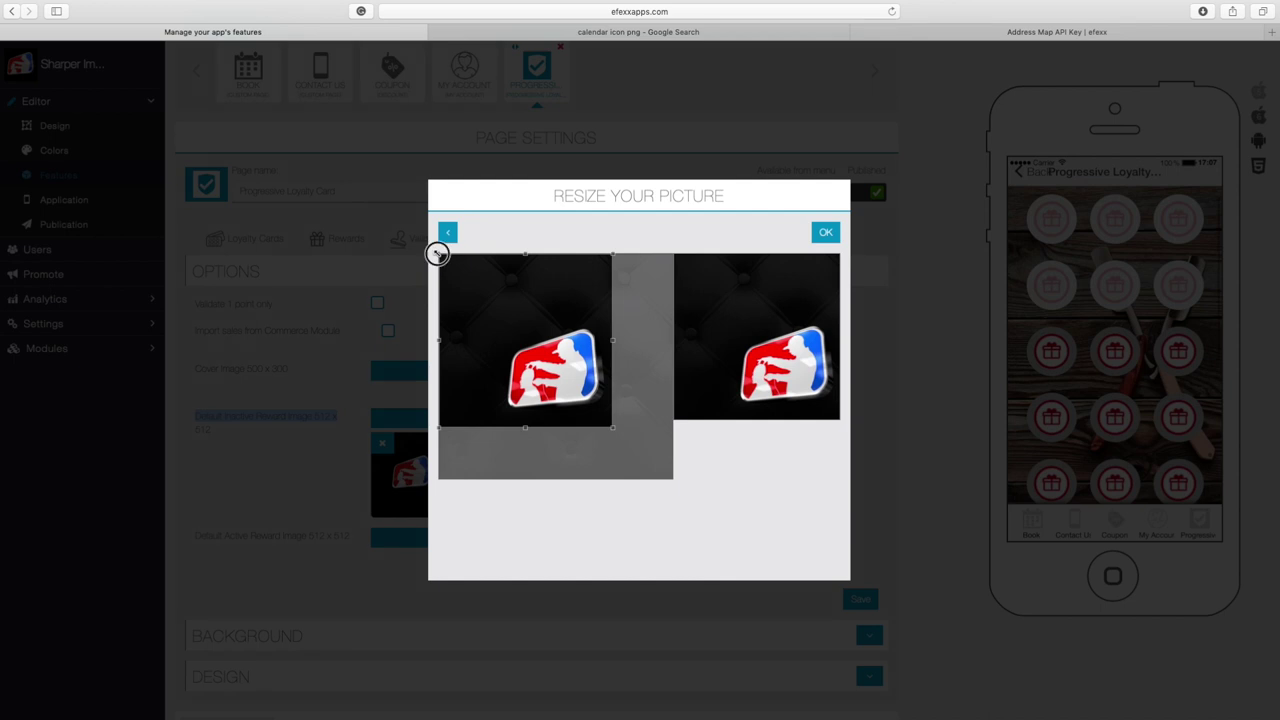
pyautogui.moveTo(437, 251); pyautogui.dragTo(529, 319)
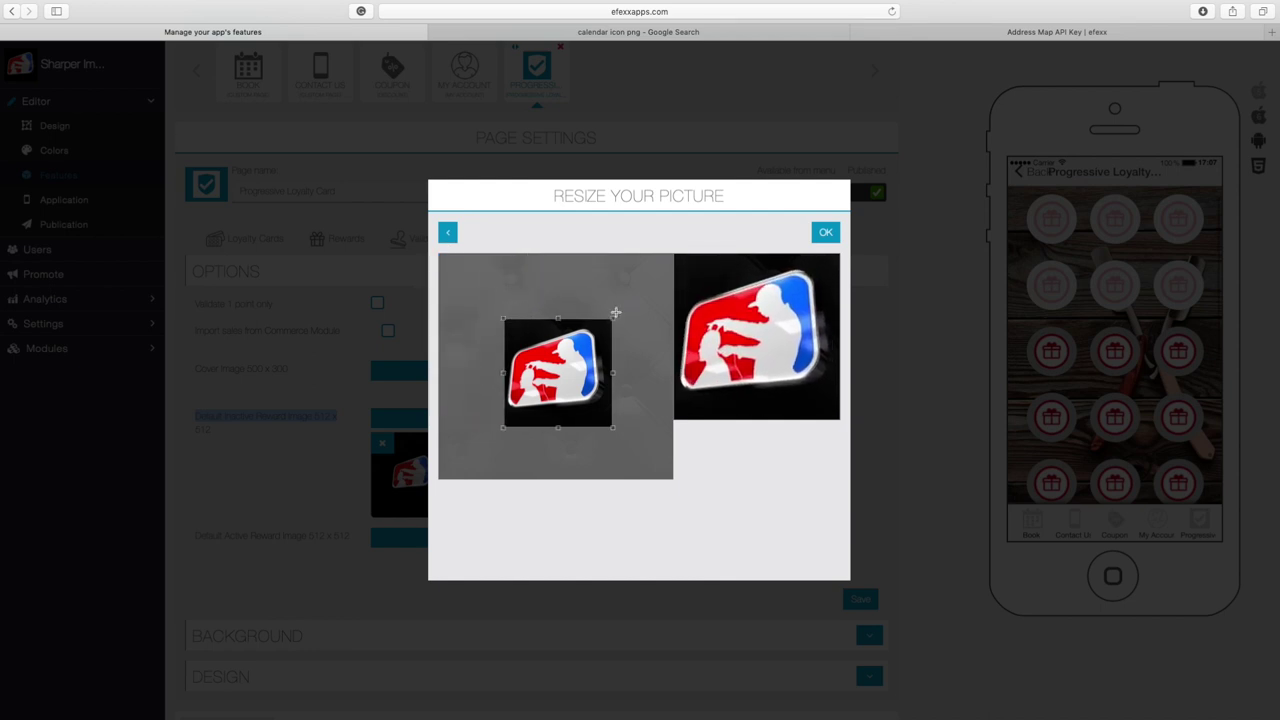
pyautogui.moveTo(611, 318); pyautogui.dragTo(600, 327)
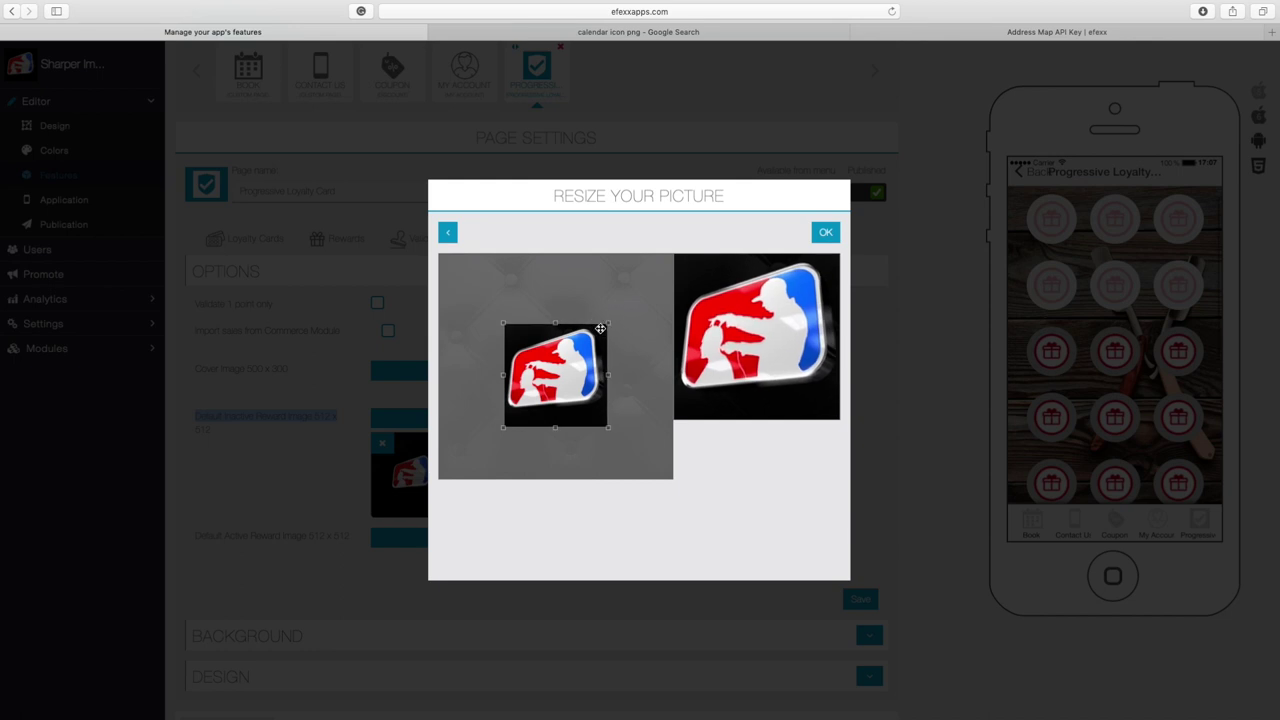
pyautogui.moveTo(504, 427); pyautogui.dragTo(508, 426)
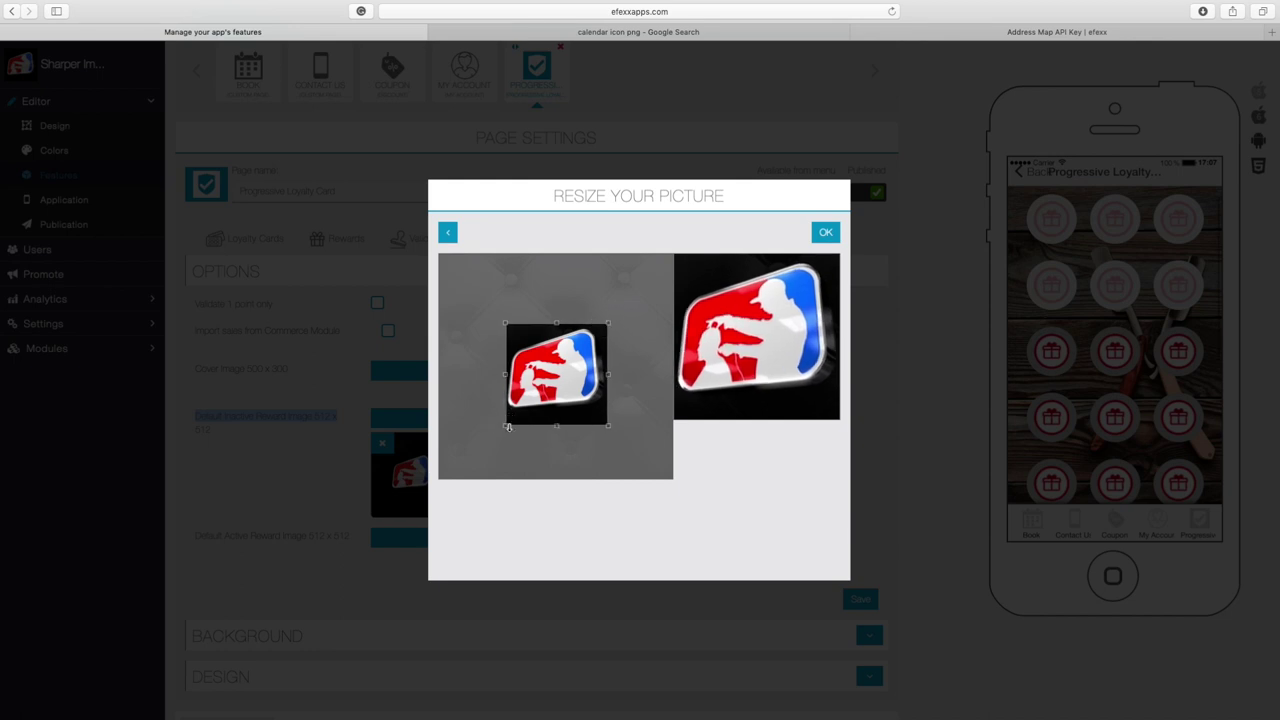
pyautogui.click(825, 233)
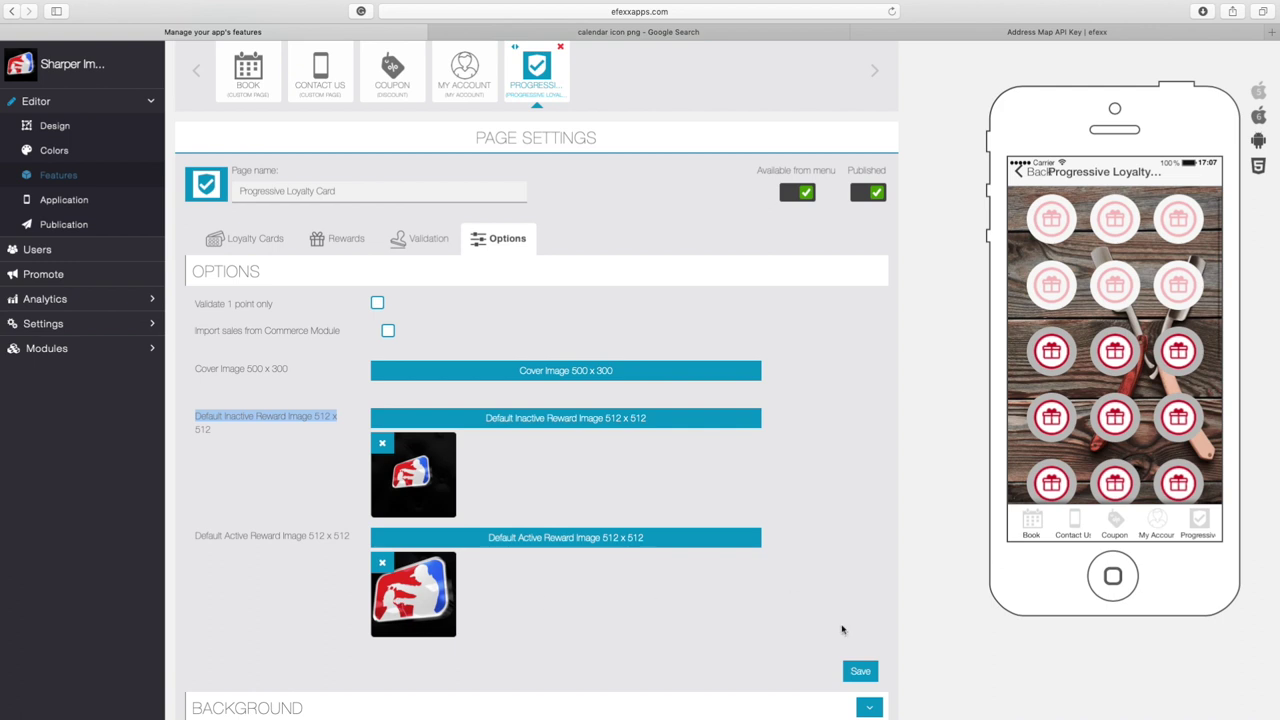
pyautogui.click(859, 672)
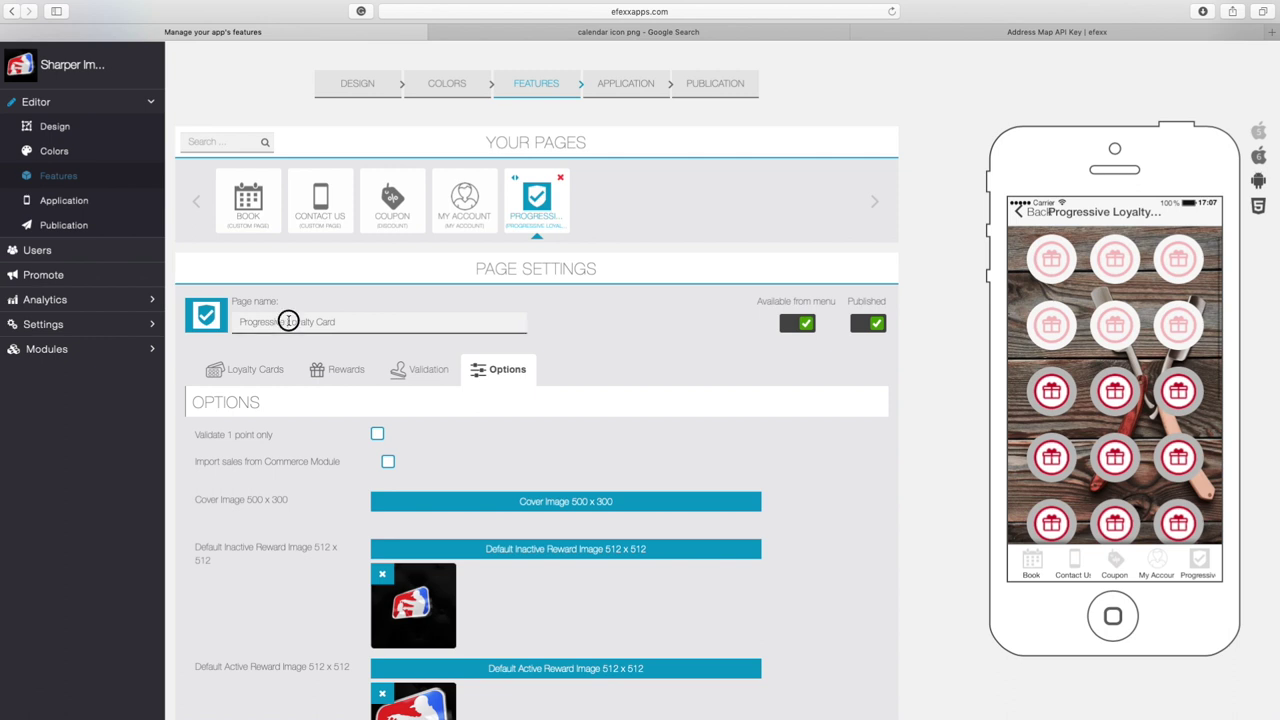
# Rename the page to 'Loyalty Card' and give it the card icon
pyautogui.doubleClick(248, 321)
pyautogui.press('BackSpace')
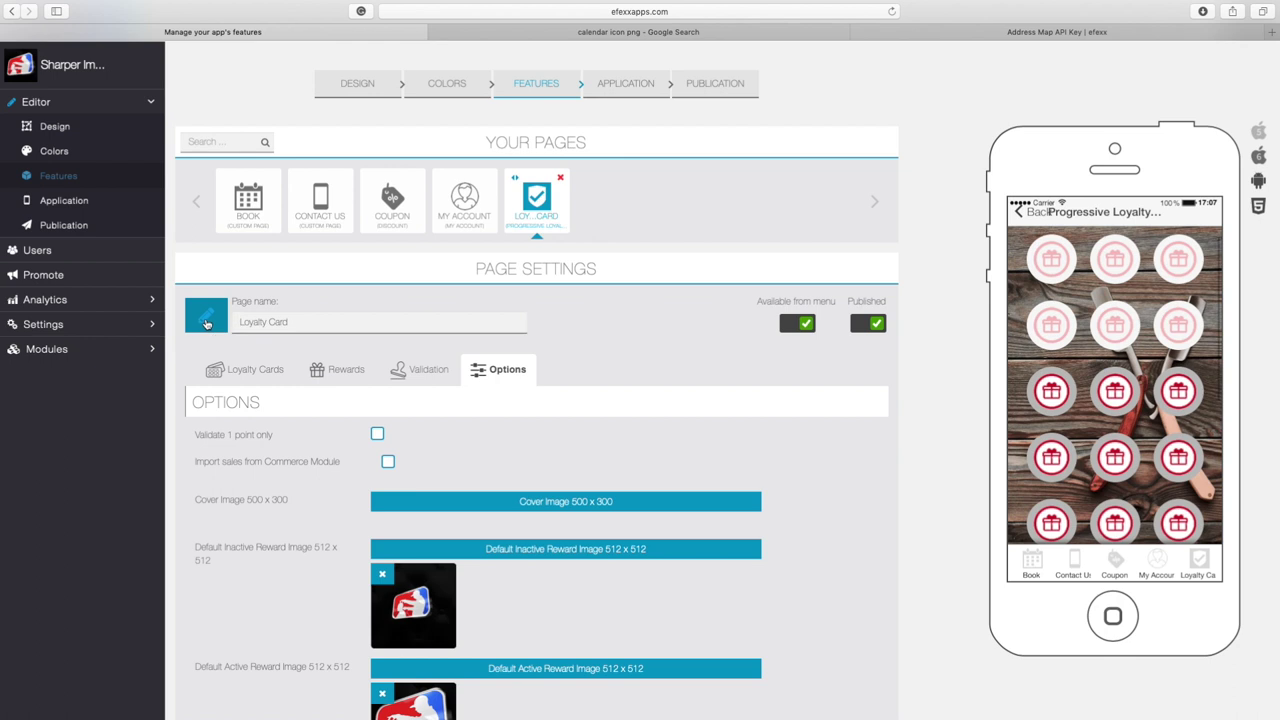
pyautogui.click(206, 316)
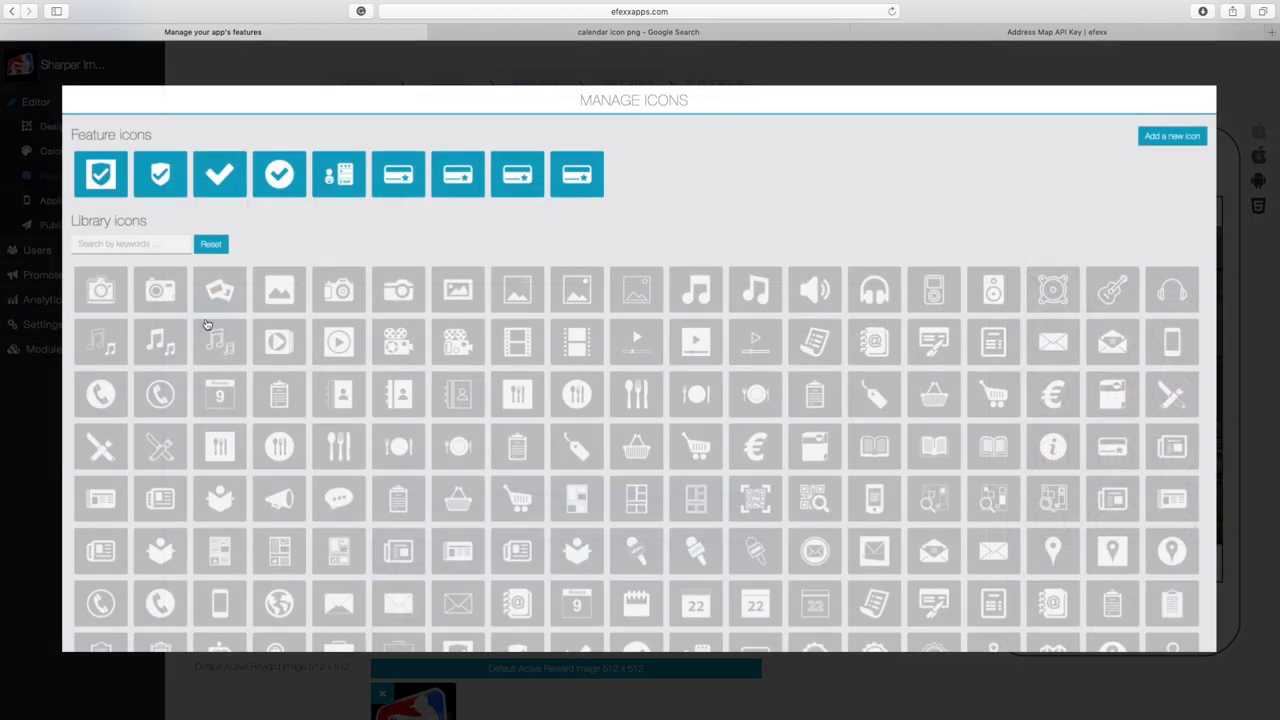
pyautogui.click(397, 185)
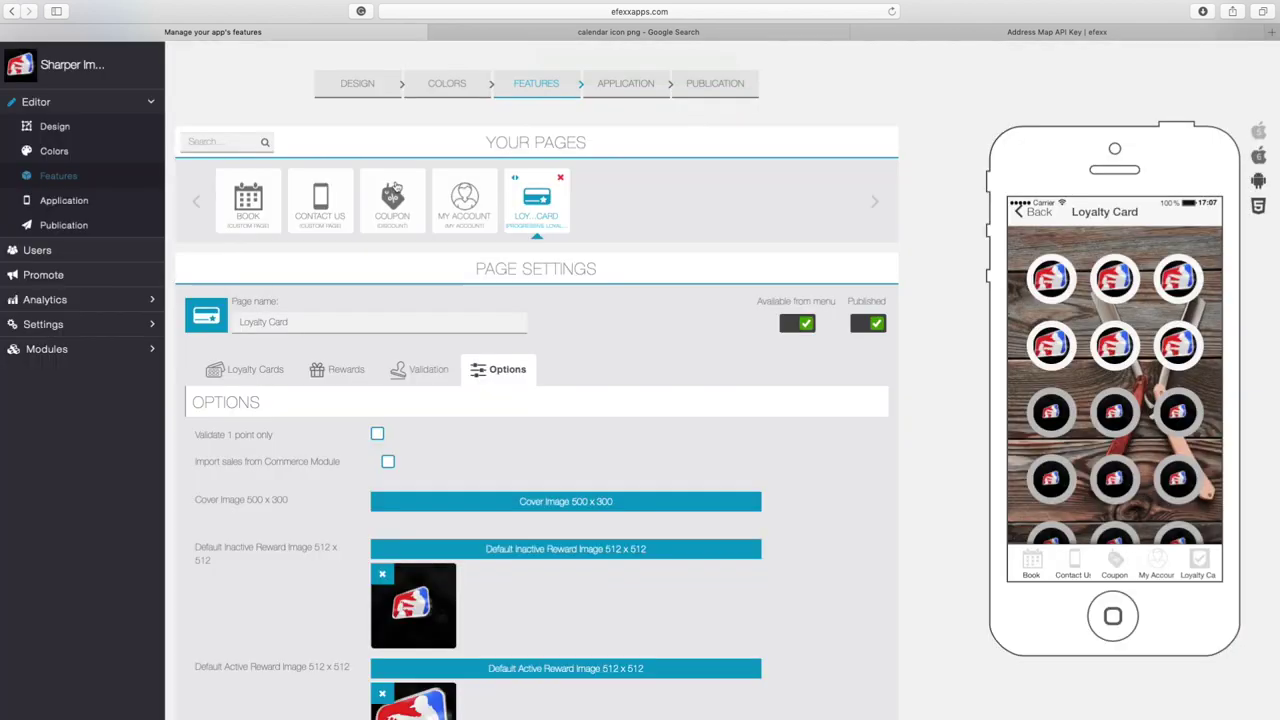
pyautogui.scroll(-1, 577, 344)
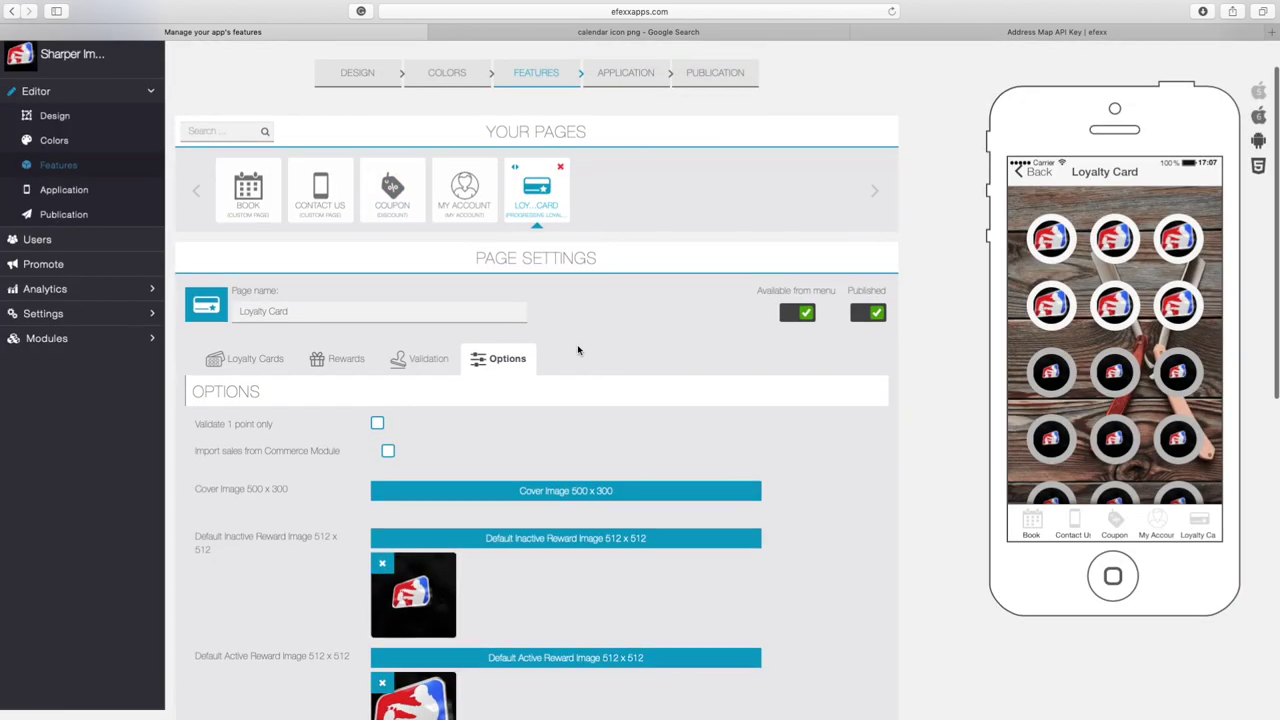
pyautogui.scroll(1, 583, 350)
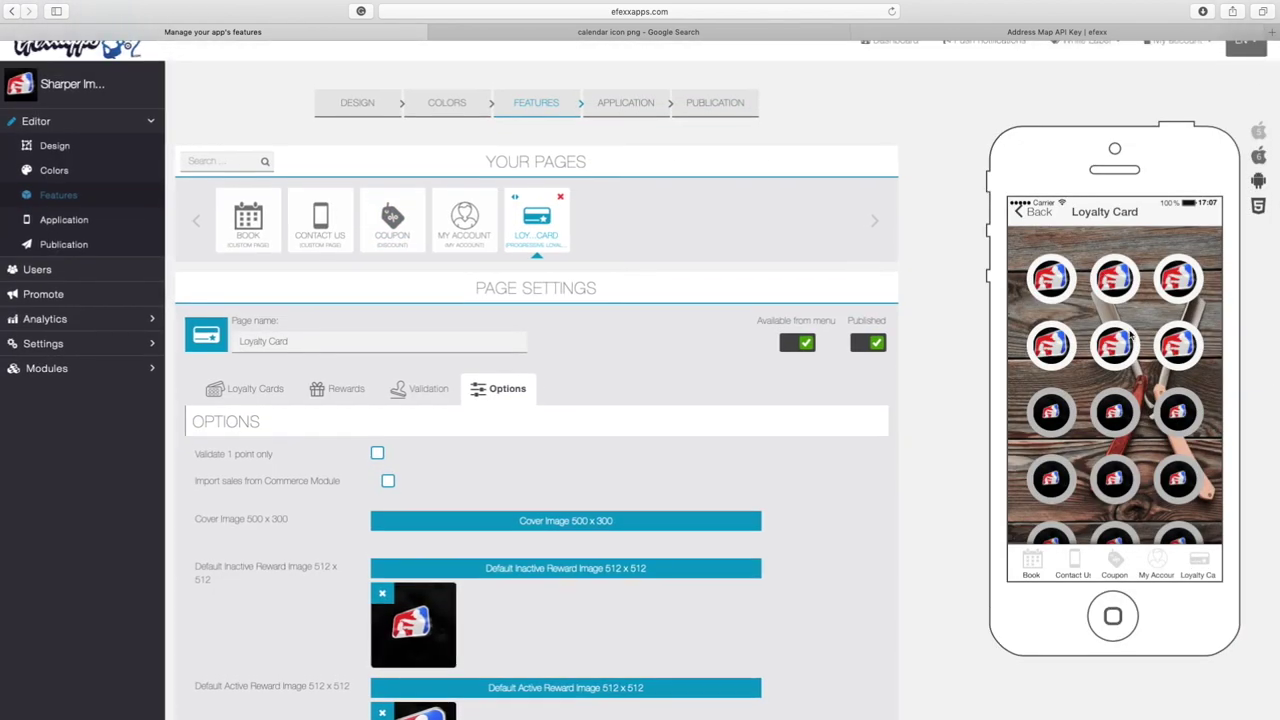
# Validate another stamp on the previewed loyalty card by entering the validation password, then dismiss the confirmation
pyautogui.click(1051, 421)
pyautogui.click(1053, 420)
pyautogui.click(1115, 420)
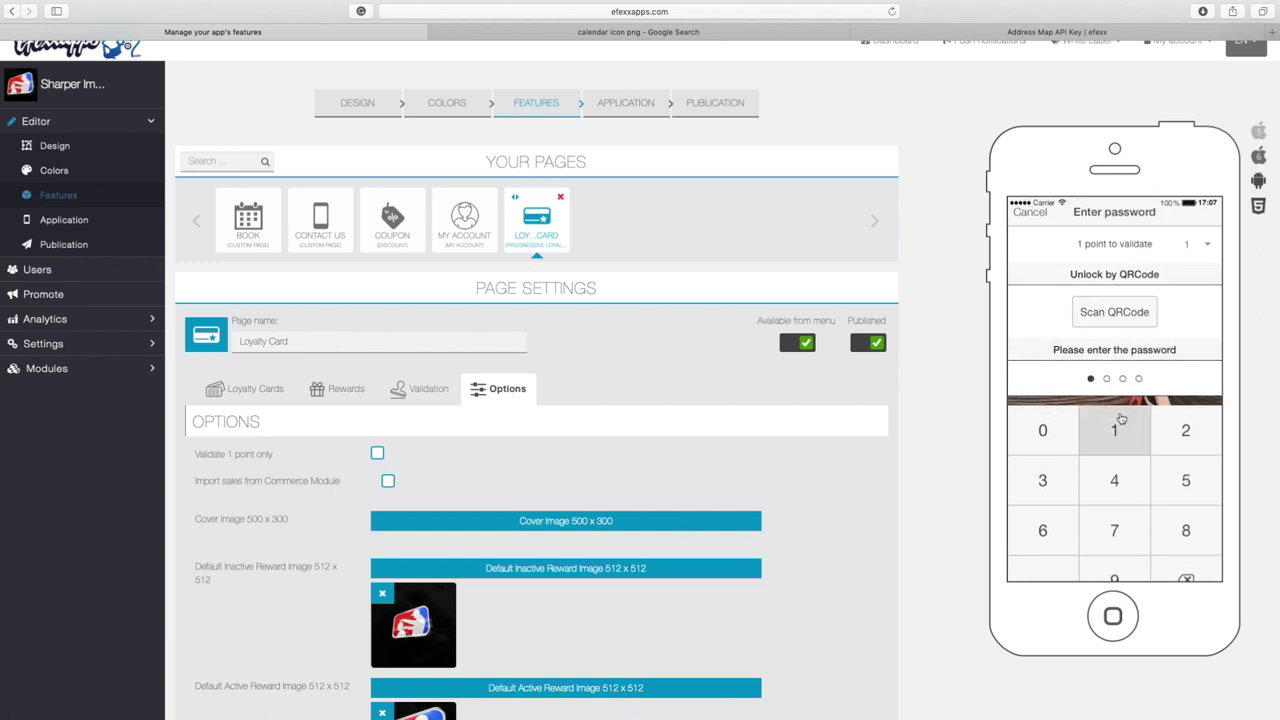
pyautogui.click(1172, 433)
pyautogui.click(1046, 471)
pyautogui.click(1096, 492)
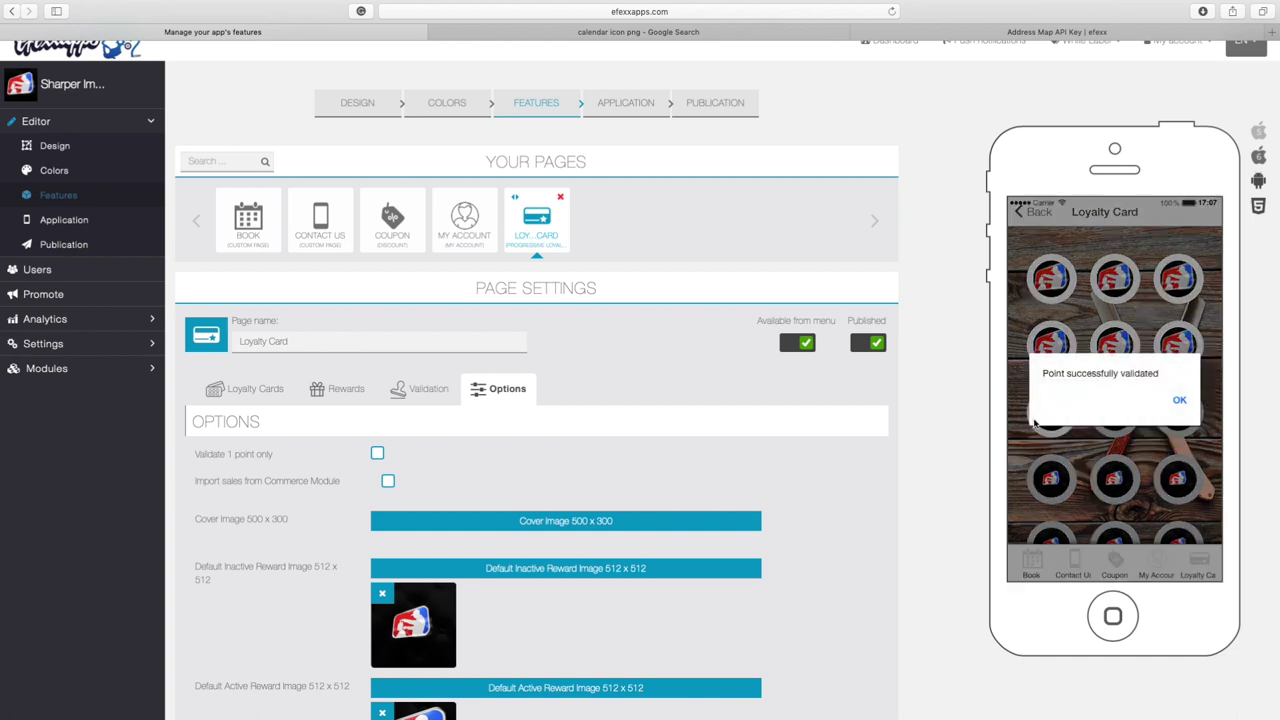
pyautogui.click(1179, 402)
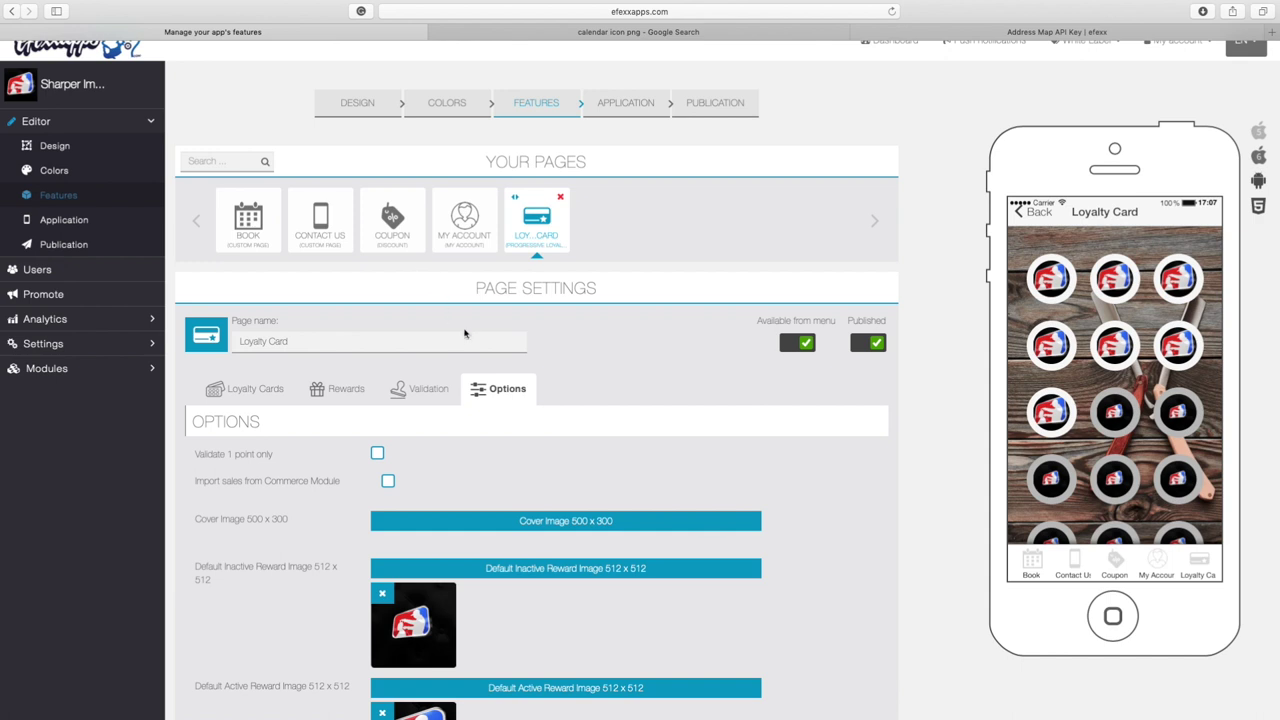
# Save the loyalty card page settings with the custom reward images
pyautogui.scroll(-3, 496, 346)
pyautogui.scroll(2, 636, 401)
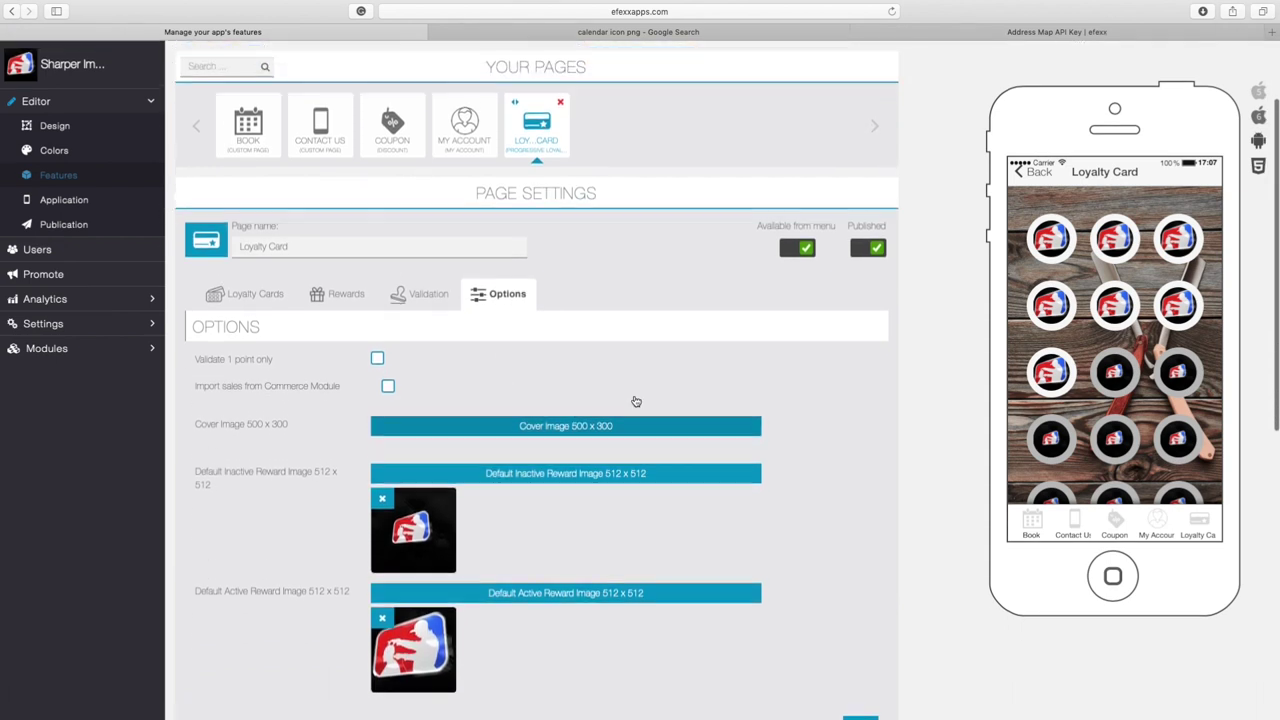
pyautogui.scroll(2, 636, 401)
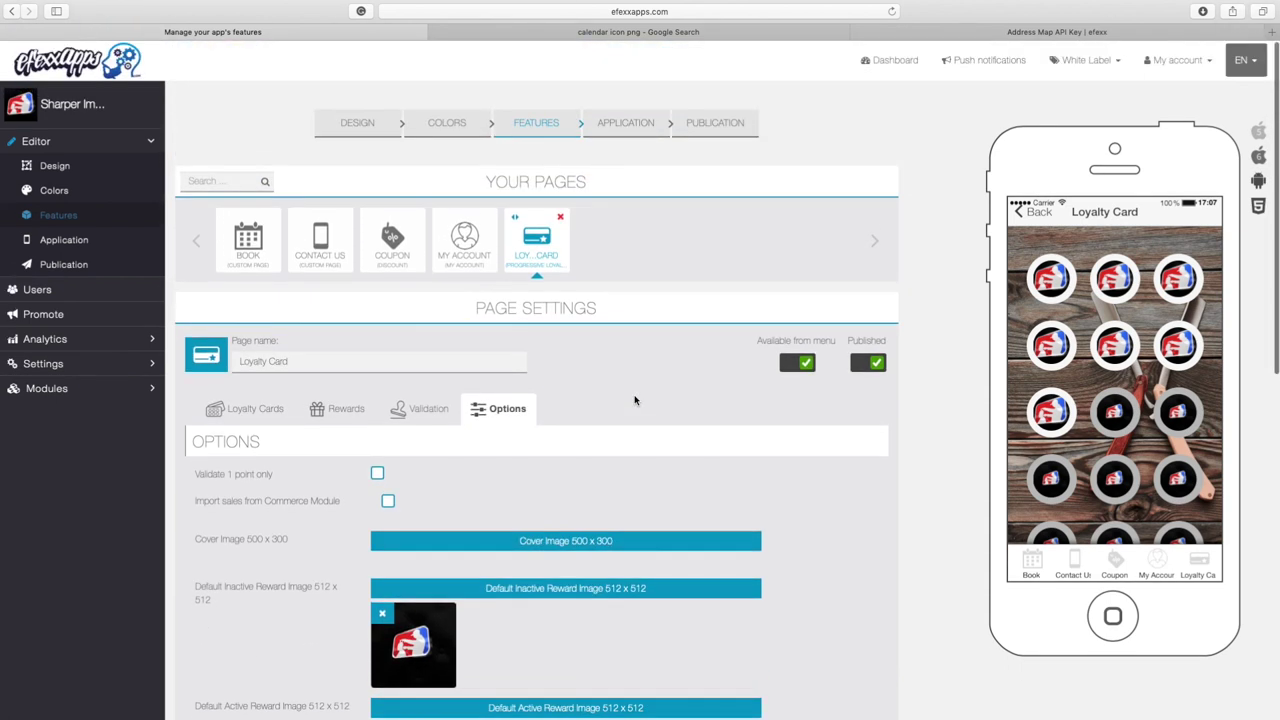
pyautogui.scroll(-10, 602, 427)
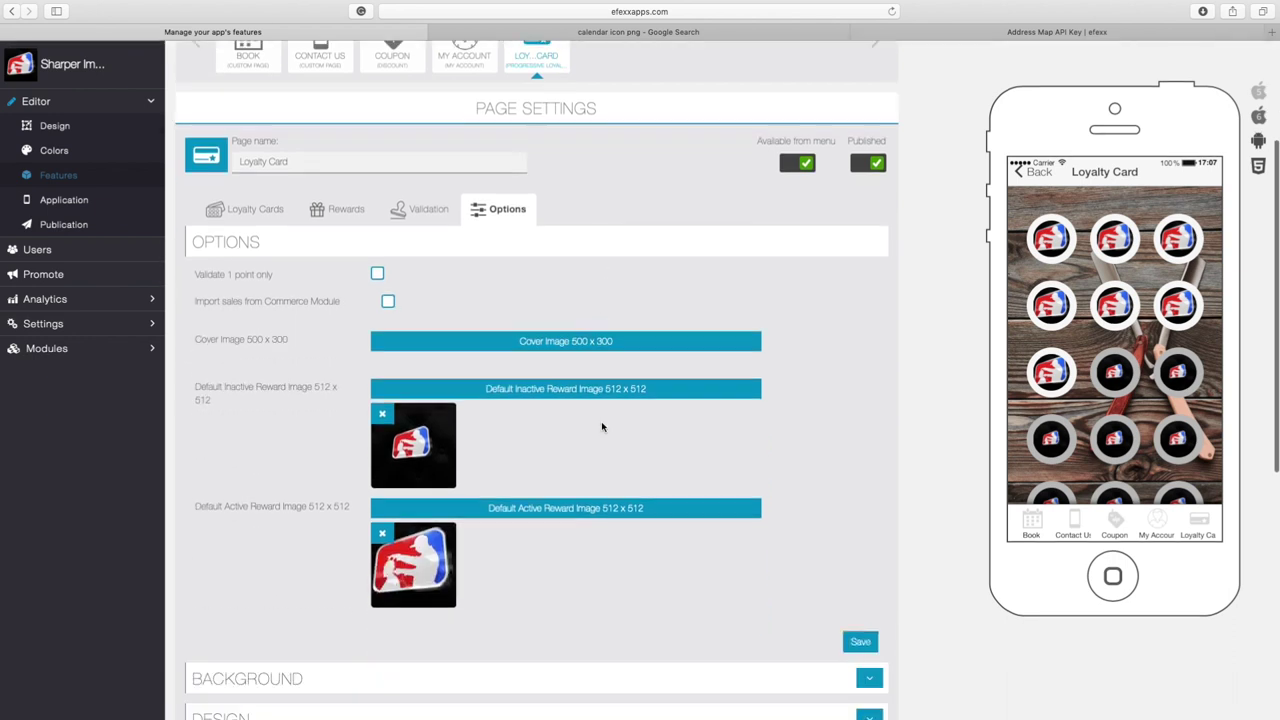
pyautogui.click(860, 445)
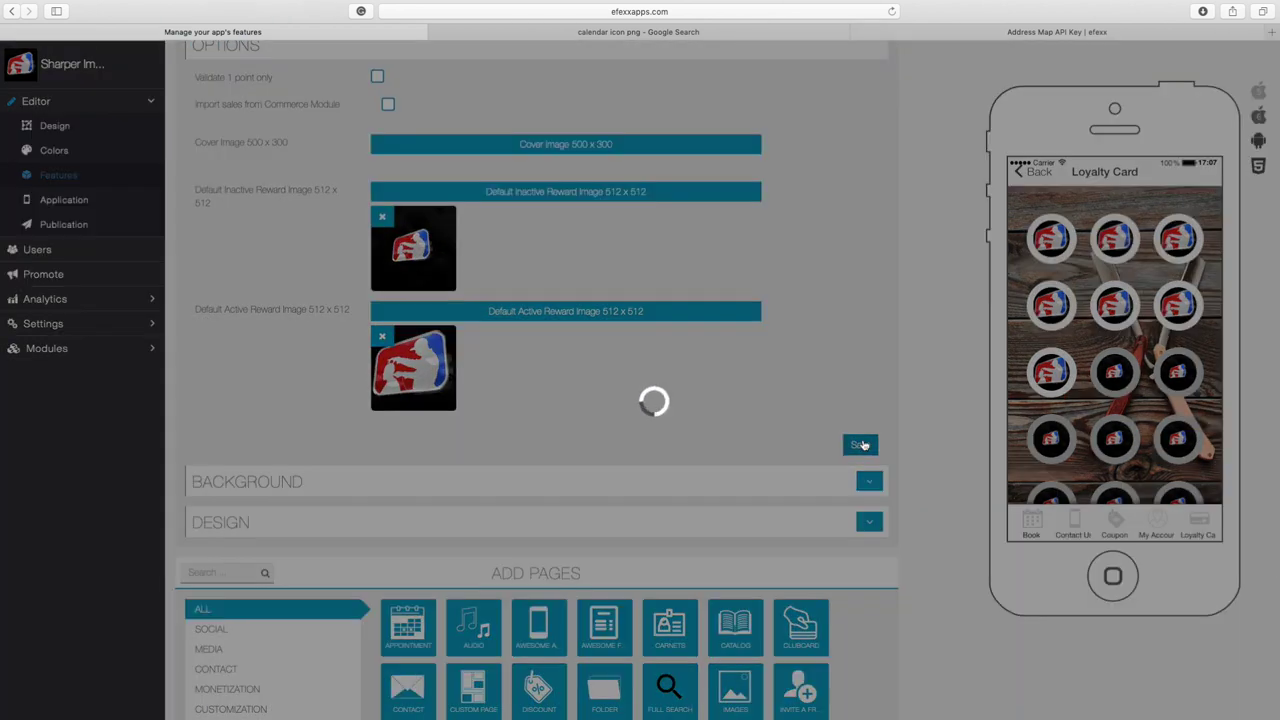